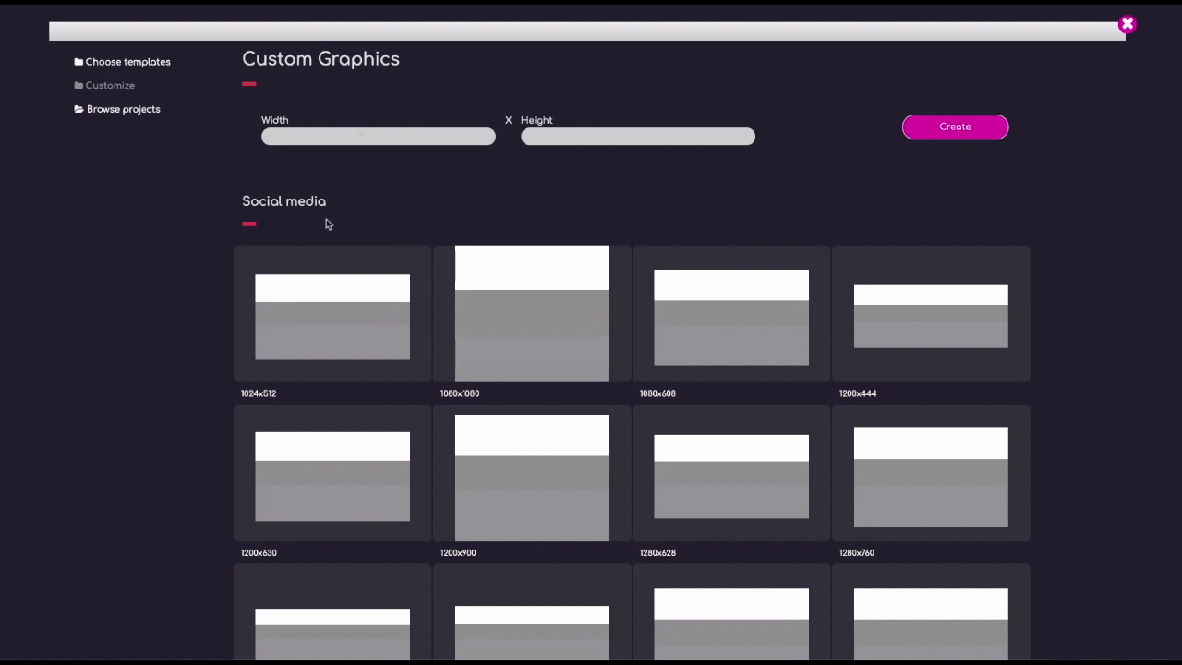
- Look over the custom width and height fields and the preset canvas sizes for social media and ads
click(461, 135)
click(612, 138)
click(409, 150)
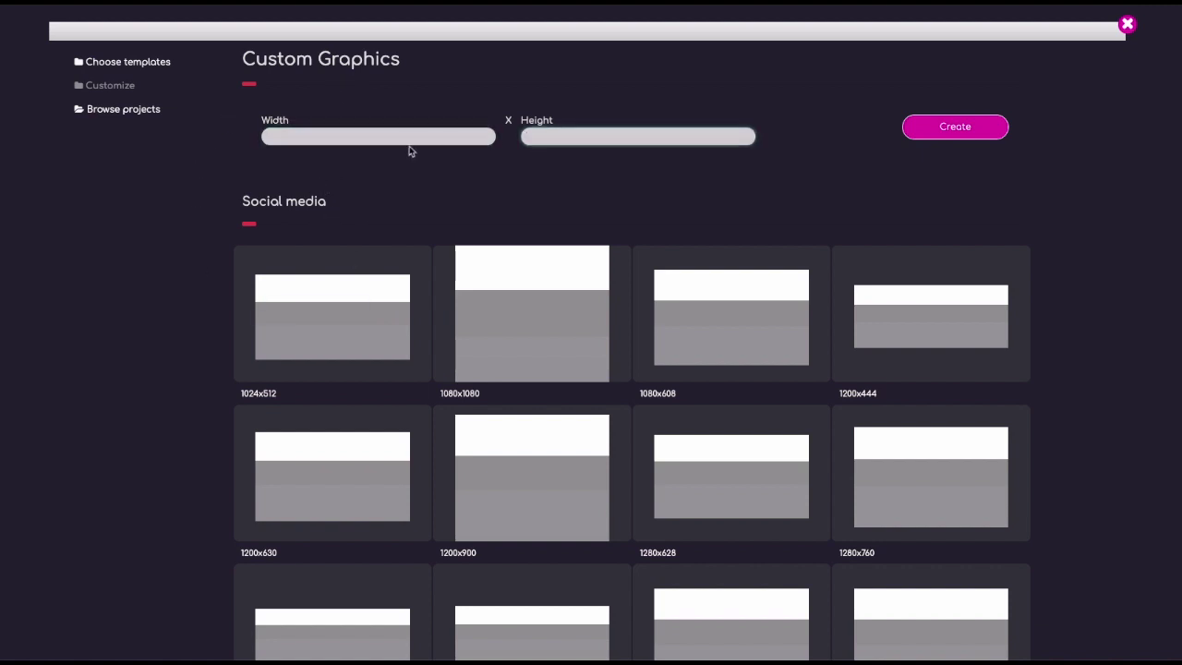
scroll(400, 235, down, 9)
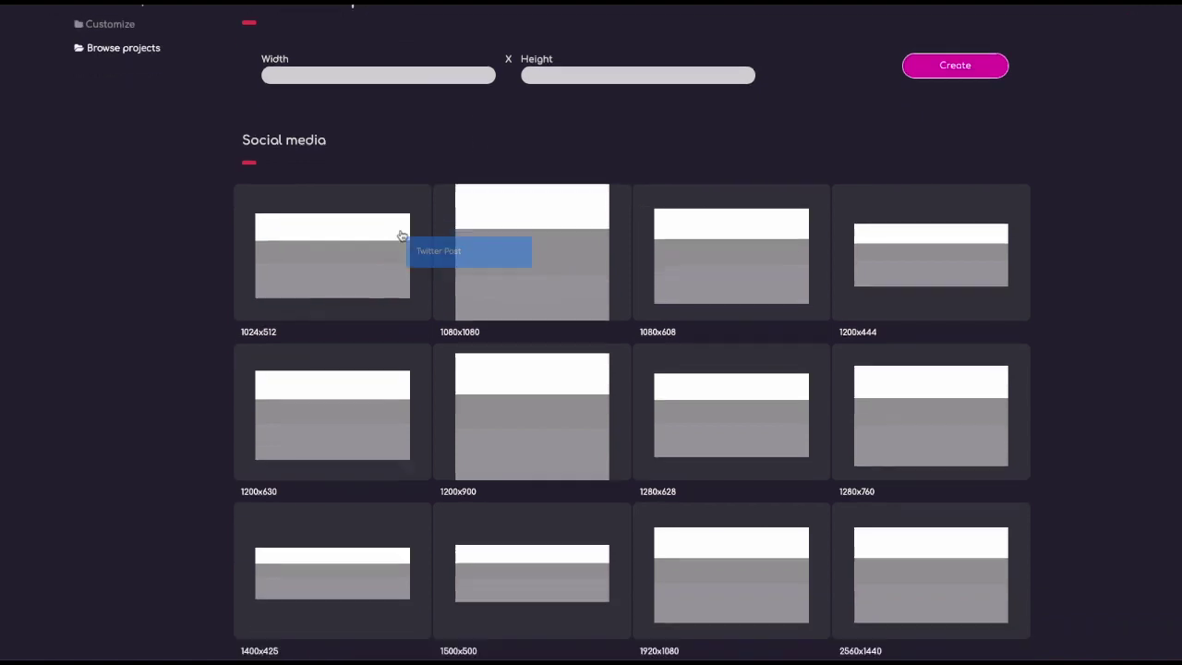
scroll(402, 244, down, 2)
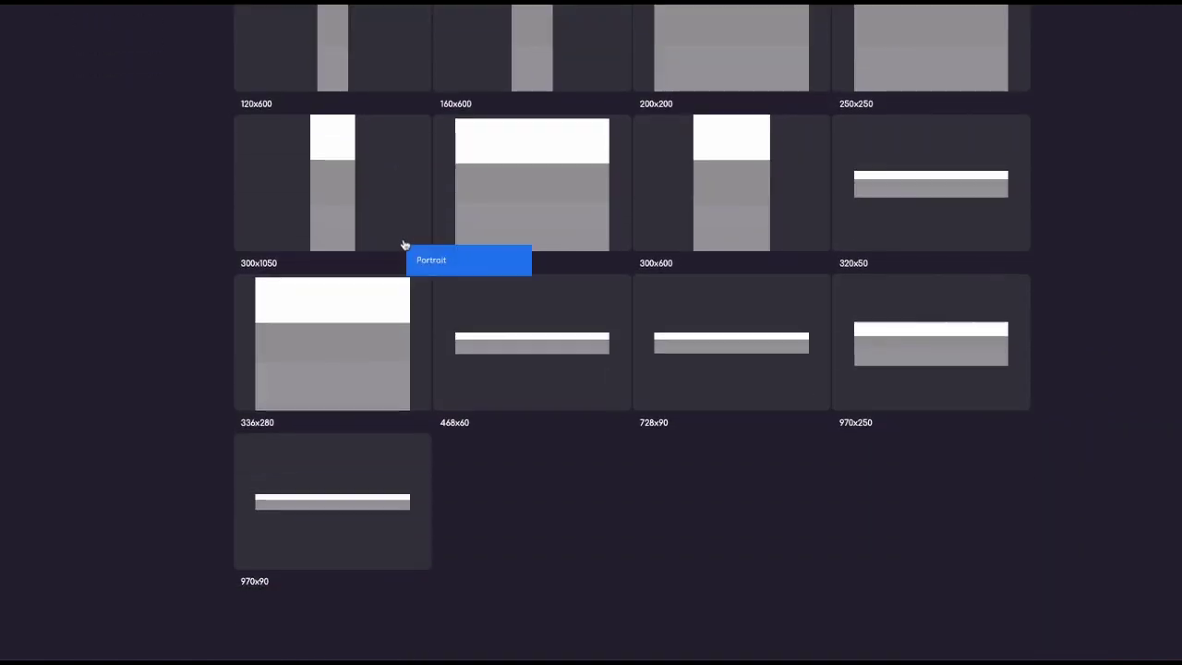
scroll(404, 243, up, 11)
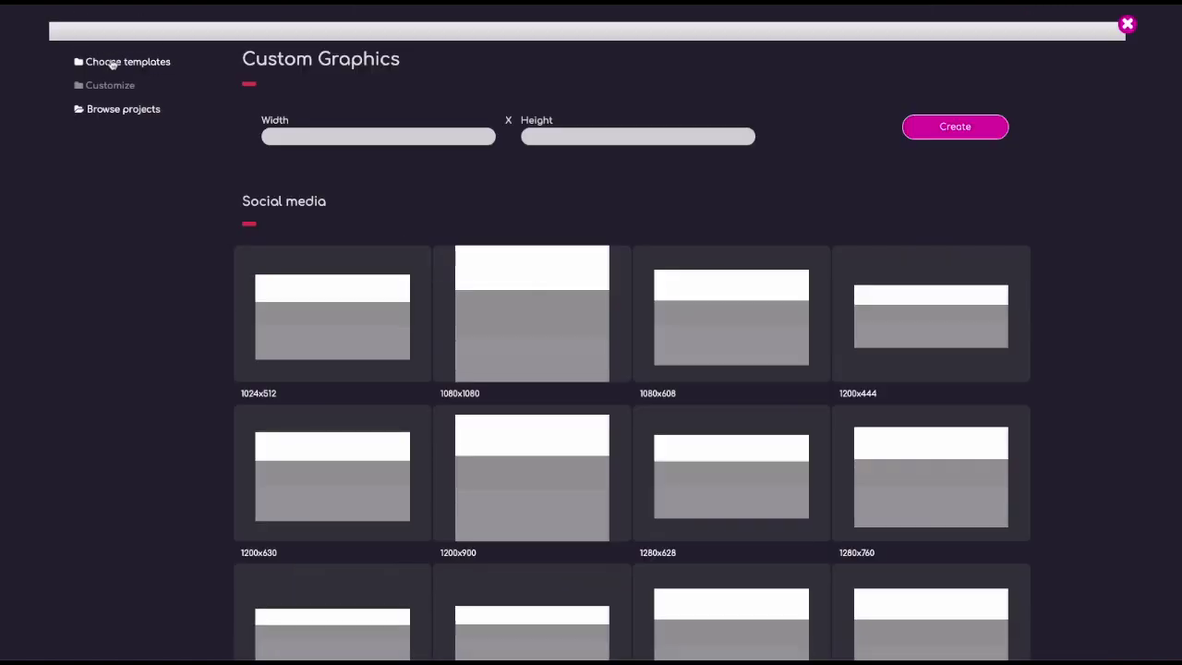
- Open the 75% off women's clothing banner from the Discount Sale template category for editing
click(119, 65)
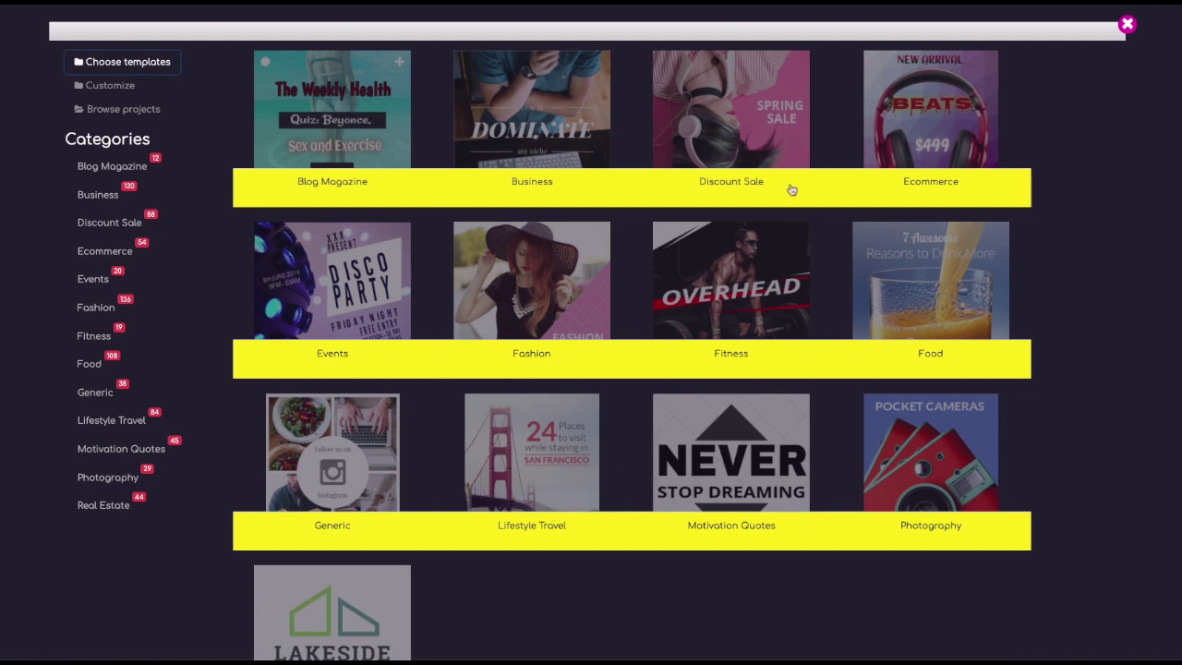
click(725, 136)
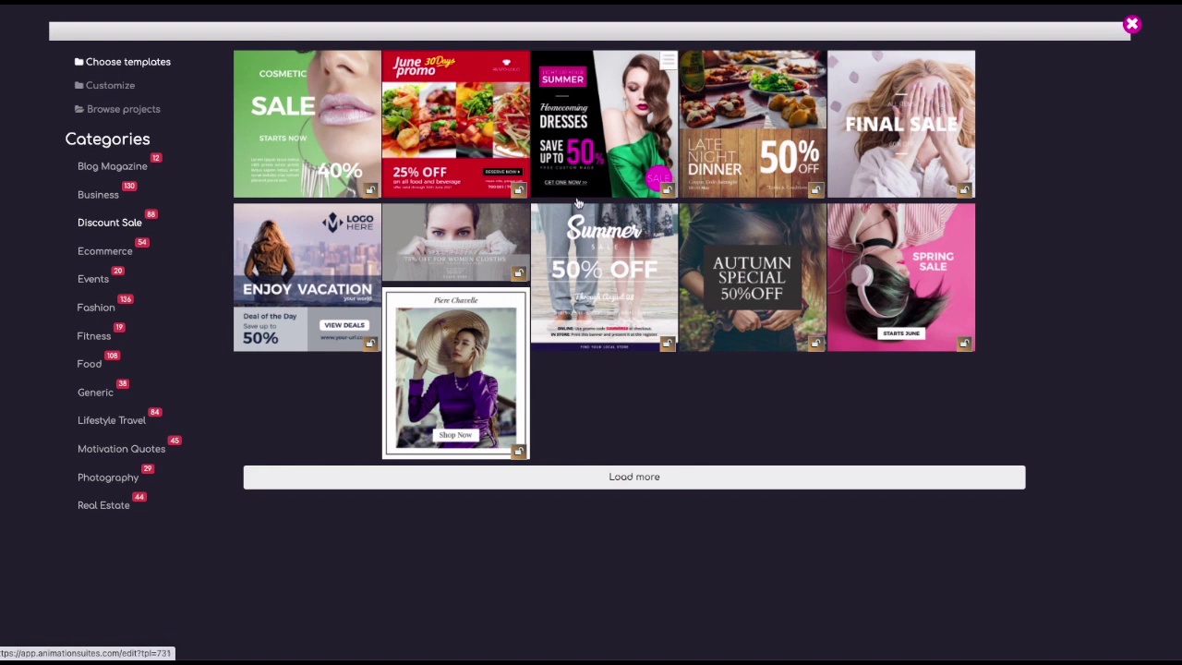
click(634, 479)
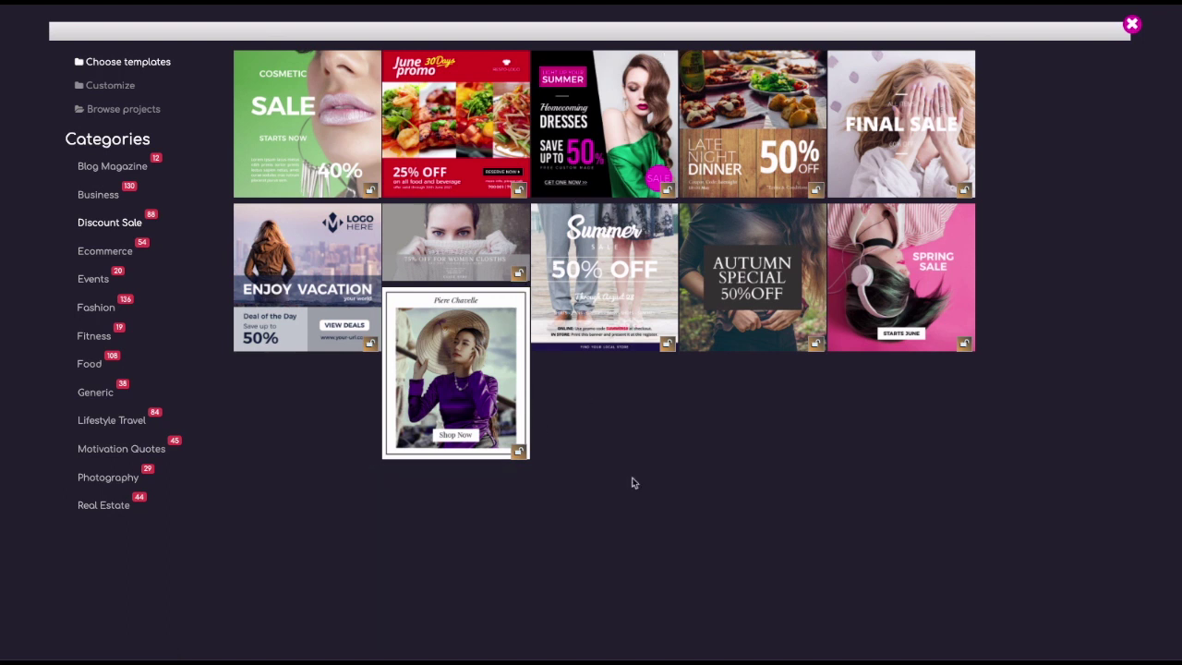
scroll(633, 473, down, 5)
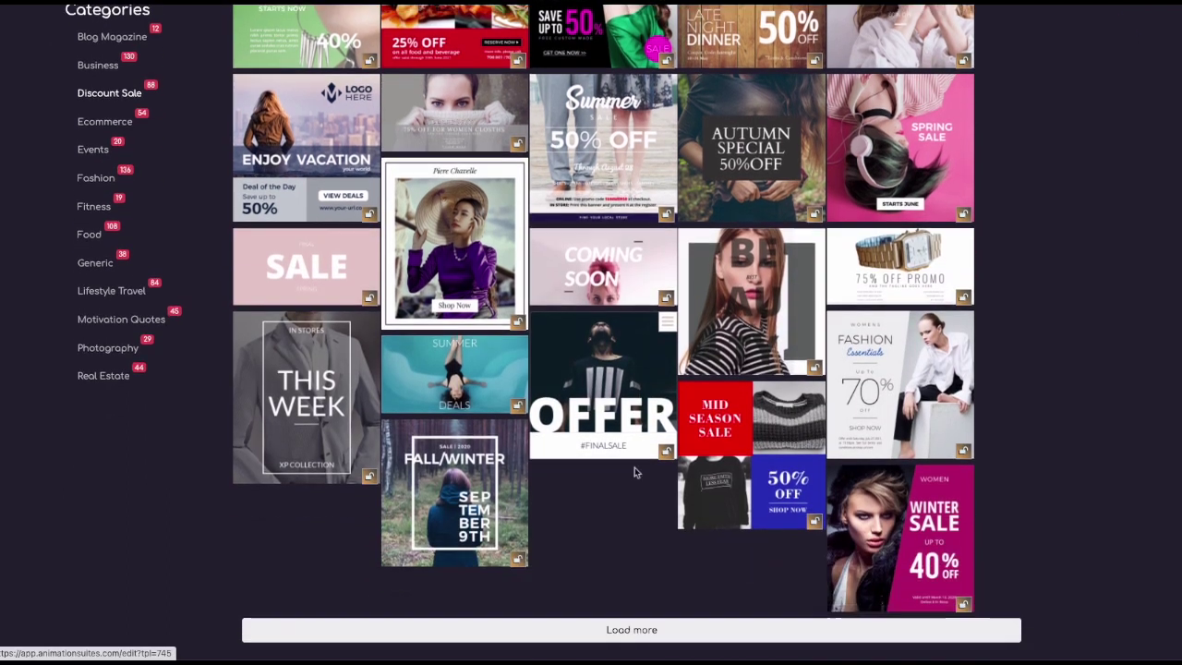
scroll(636, 473, up, 5)
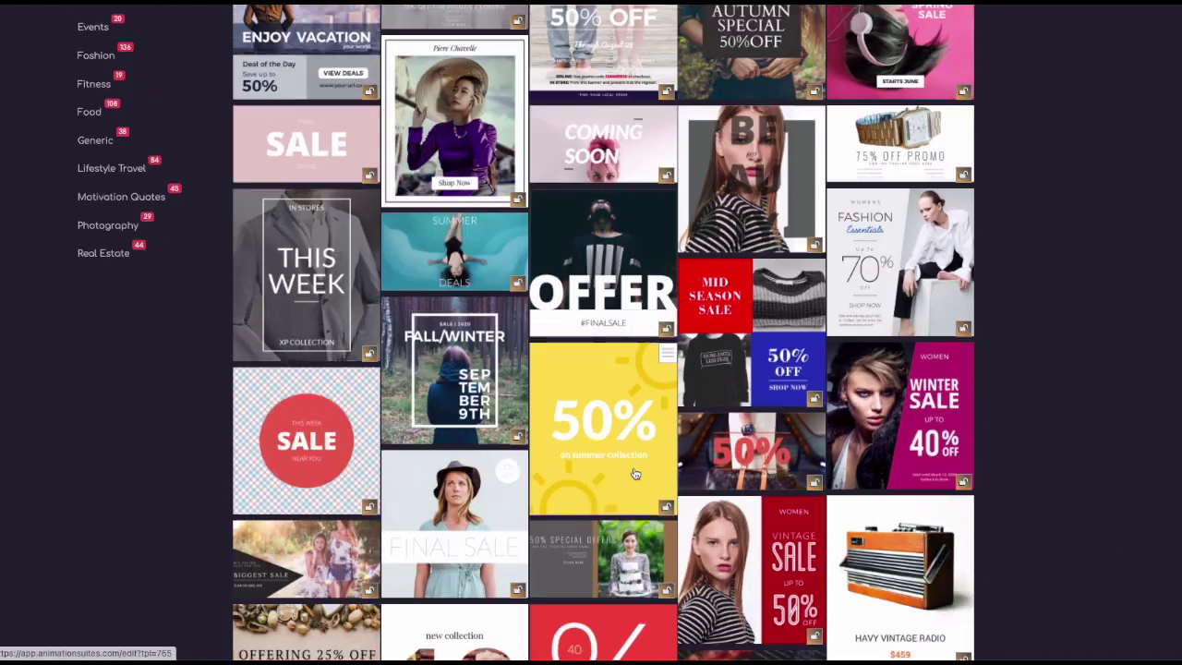
click(433, 237)
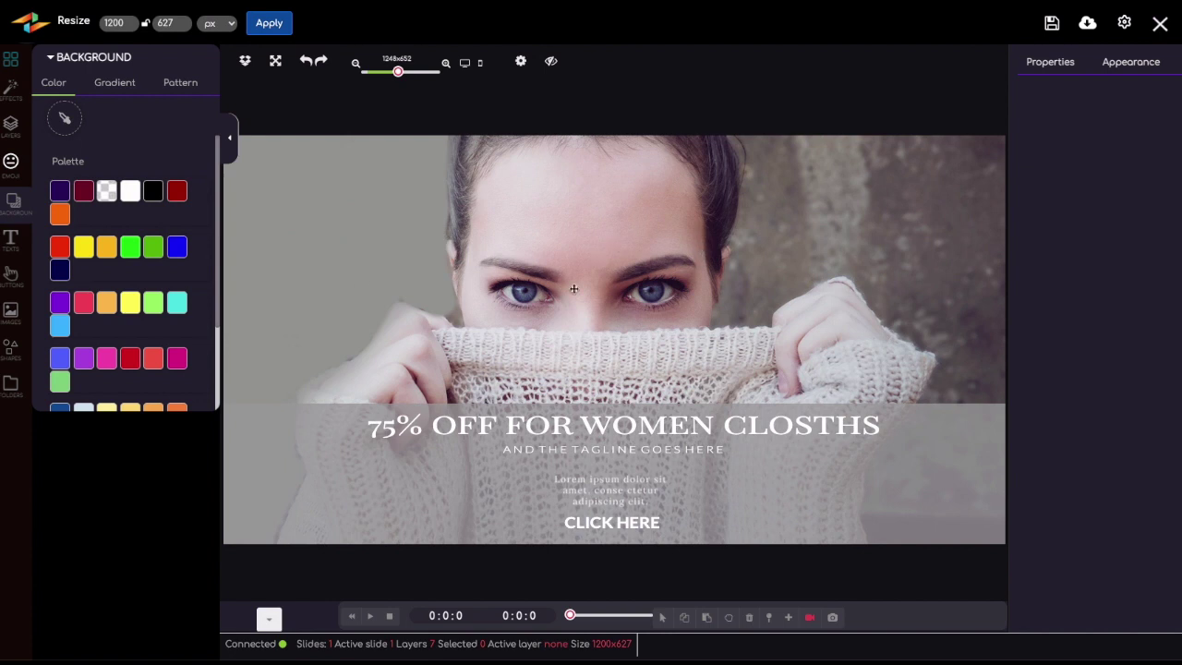
- Add a Slide bottom transition to the "75% OFF FOR WOMEN CLOSTHS" headline layer on the timeline and play the animation
click(570, 427)
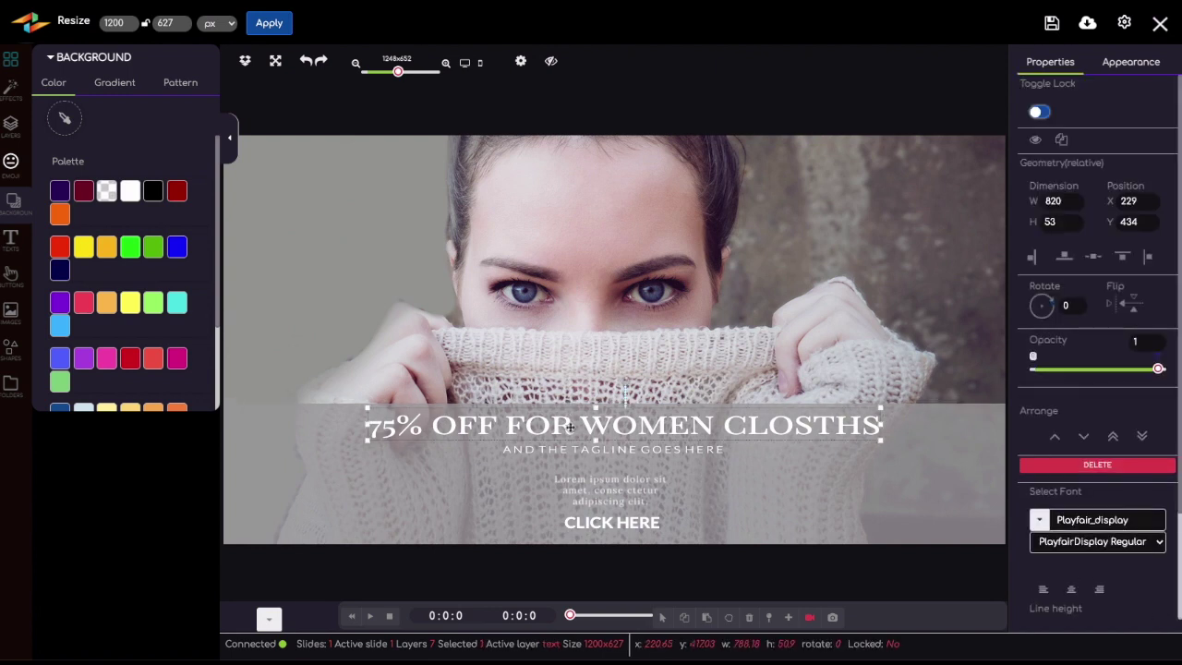
click(269, 619)
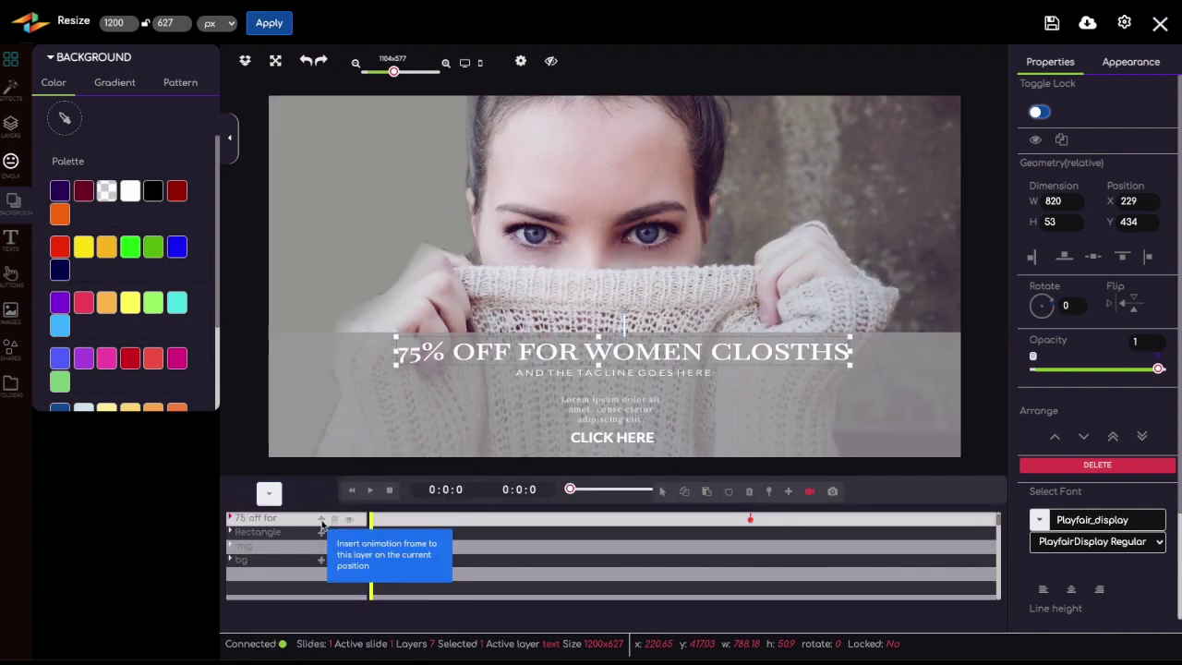
click(322, 524)
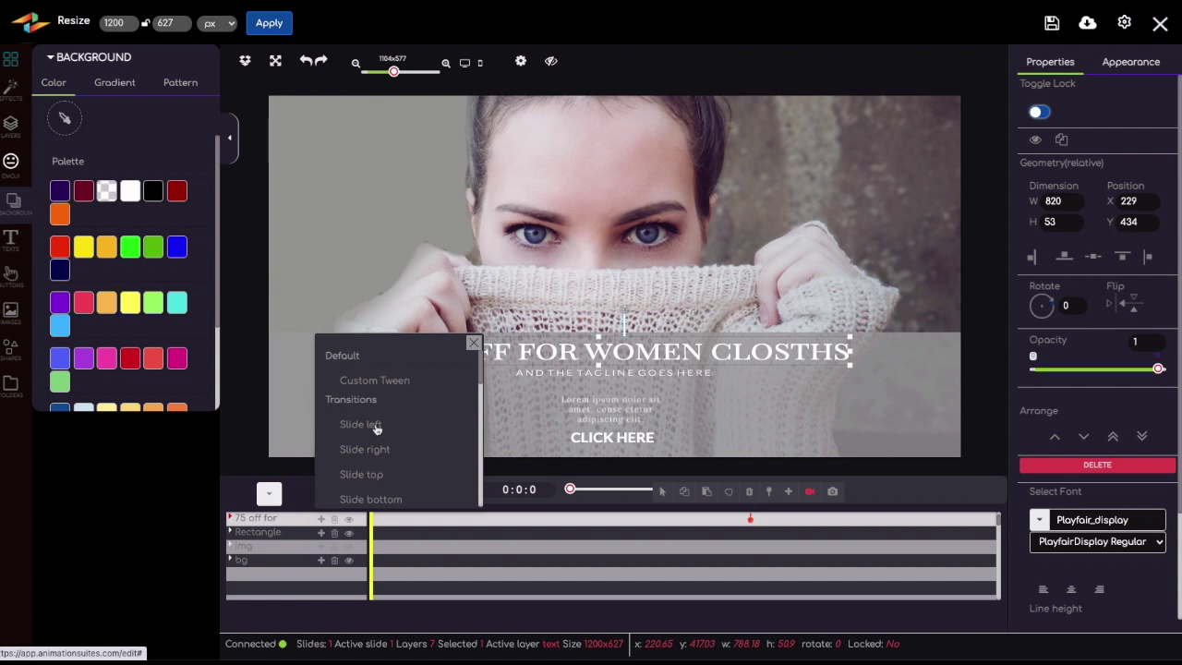
click(375, 504)
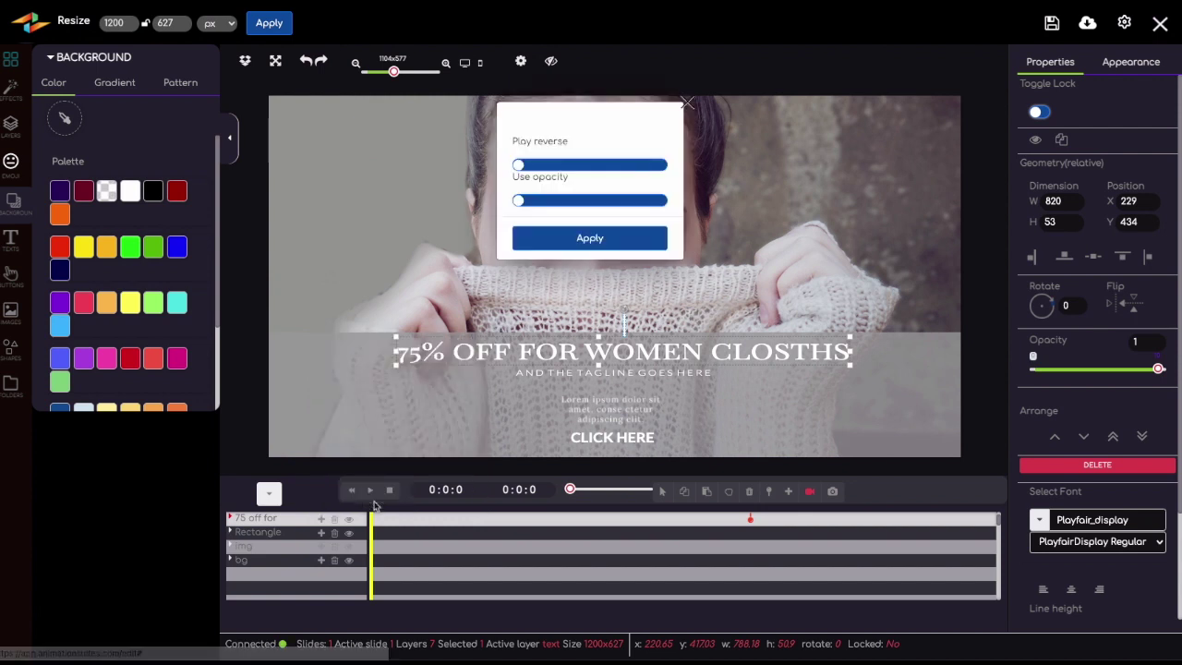
click(588, 240)
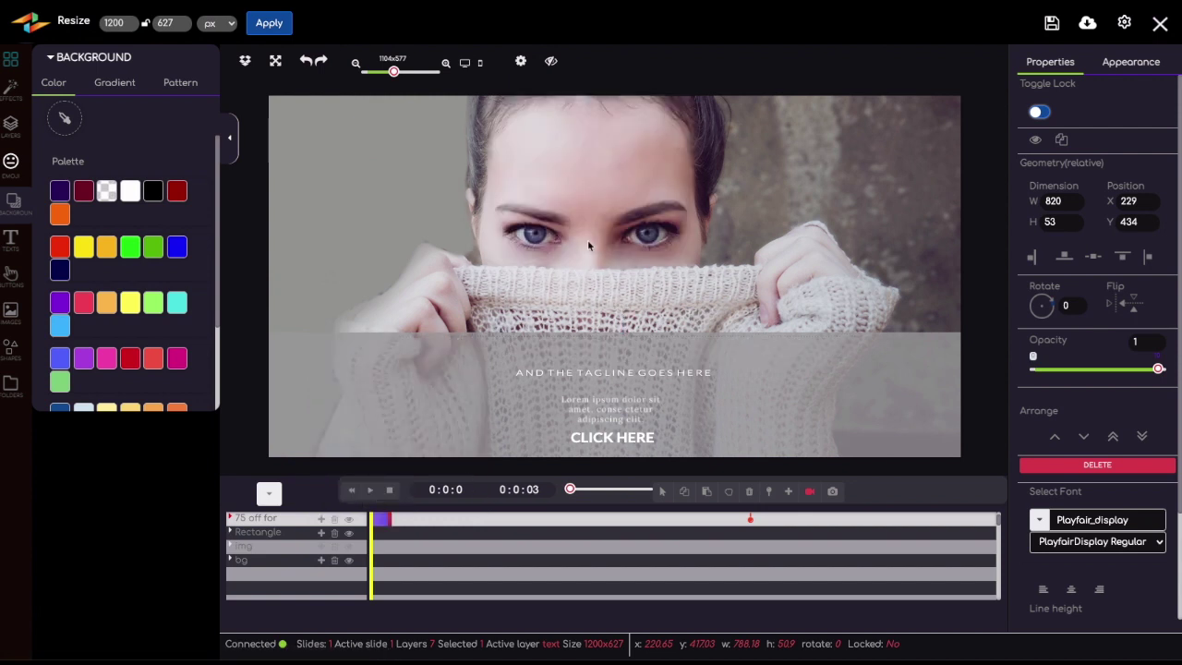
click(371, 492)
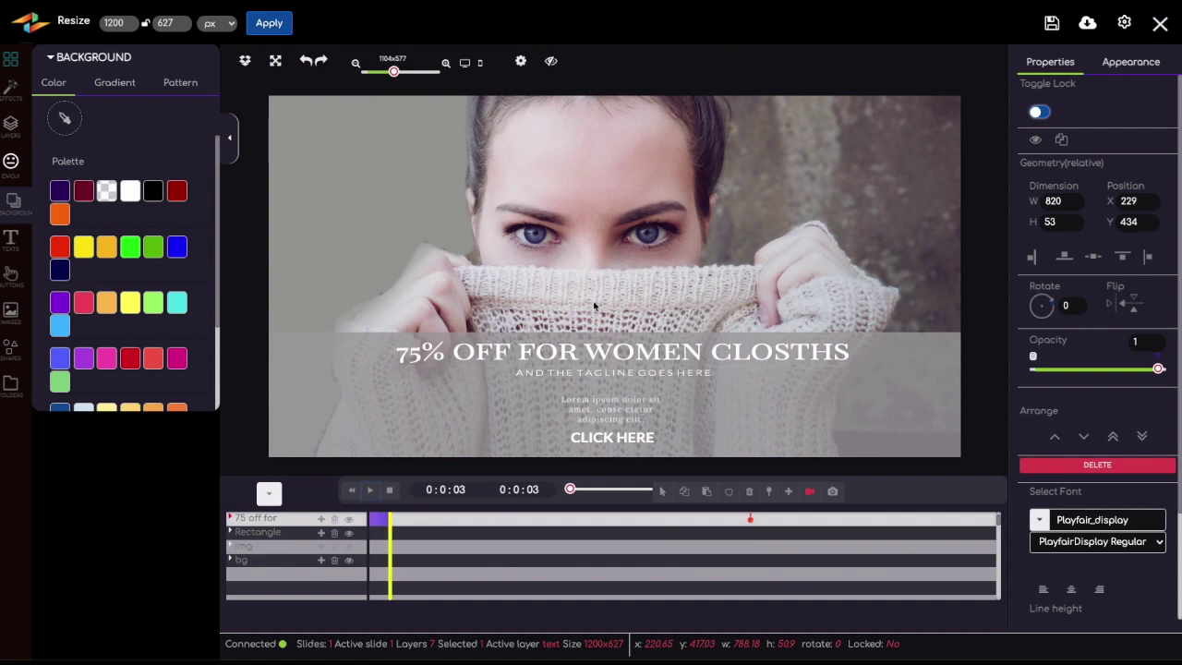
- Open the headline's text for editing and look through the ready-made buttons and stock images
double_click(550, 356)
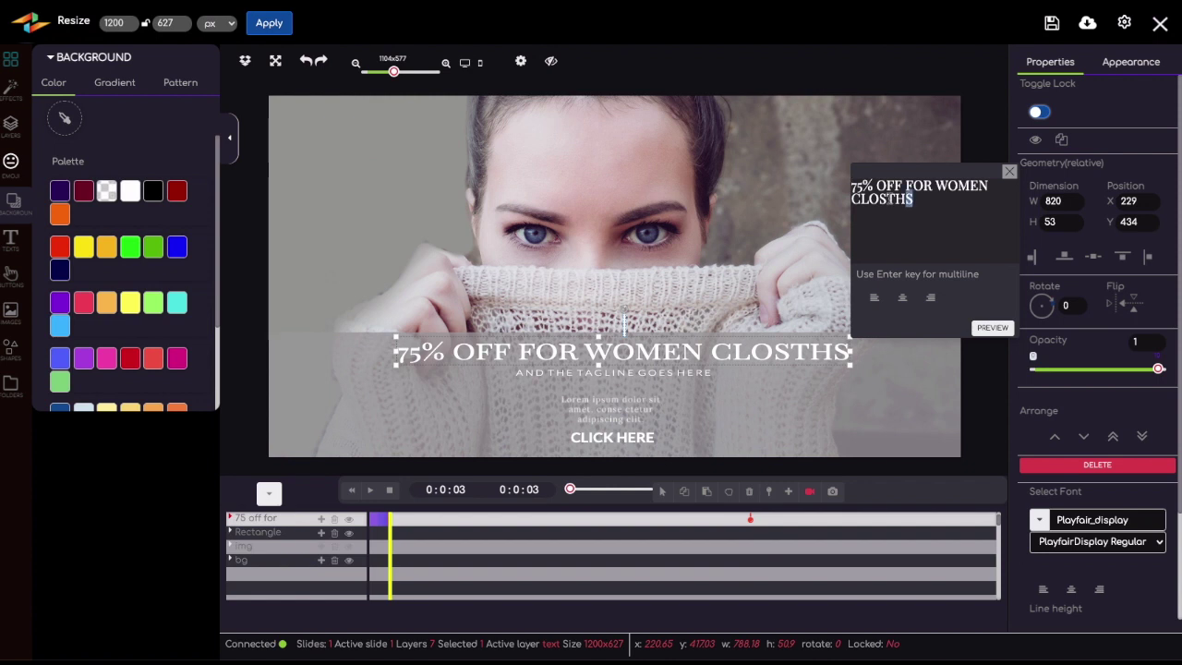
drag(914, 200, 843, 185)
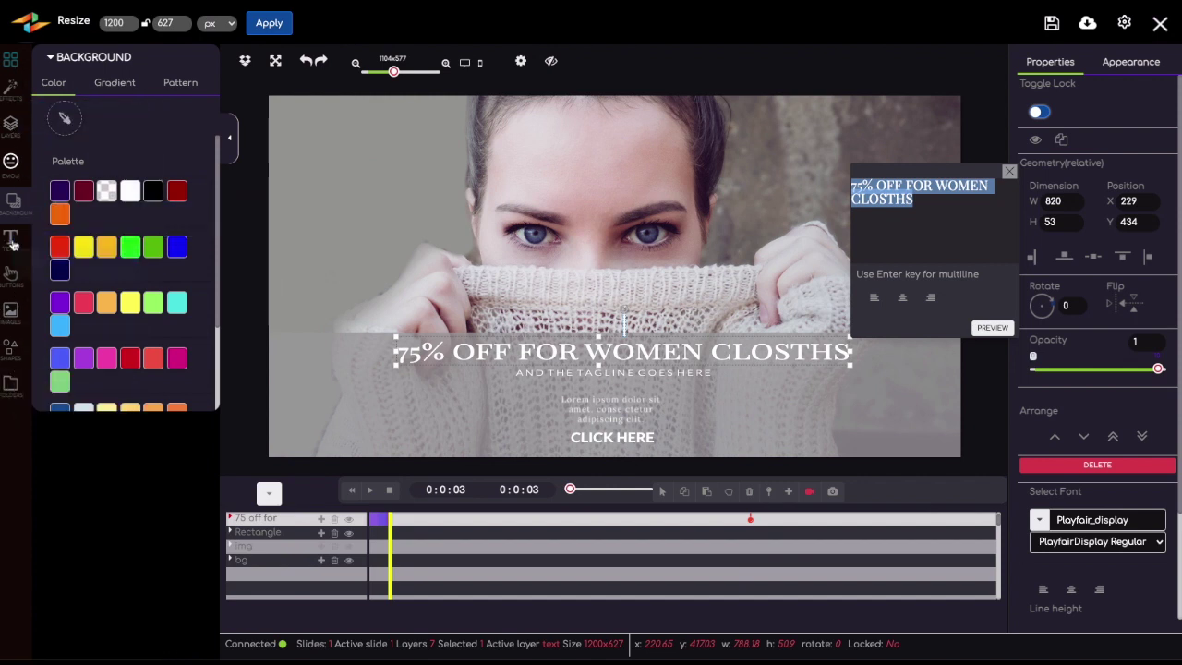
click(12, 280)
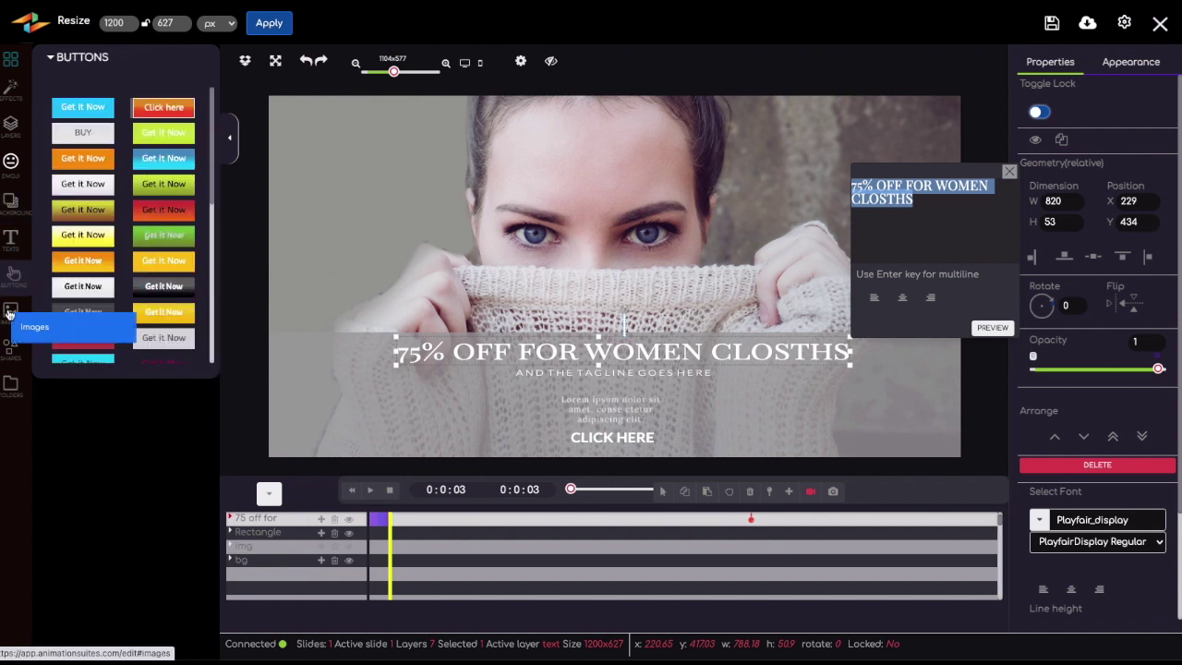
click(9, 314)
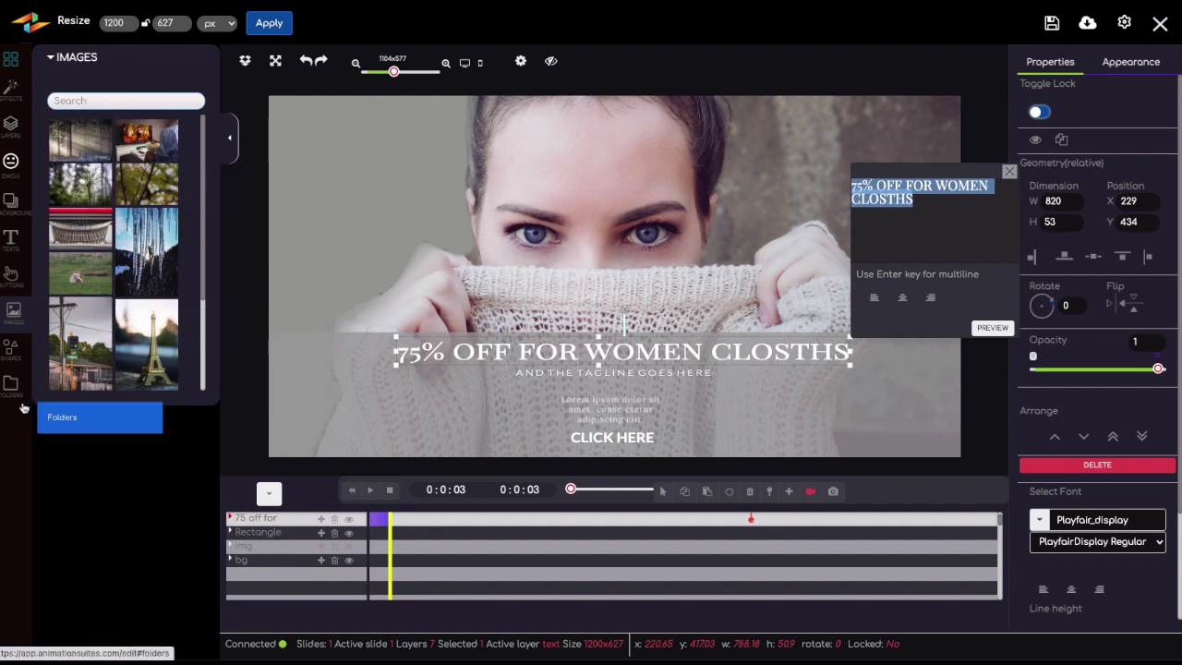
- Add a starburst shape over the blurred background beside the woman's head and enlarge it to about 217 by 224
click(26, 353)
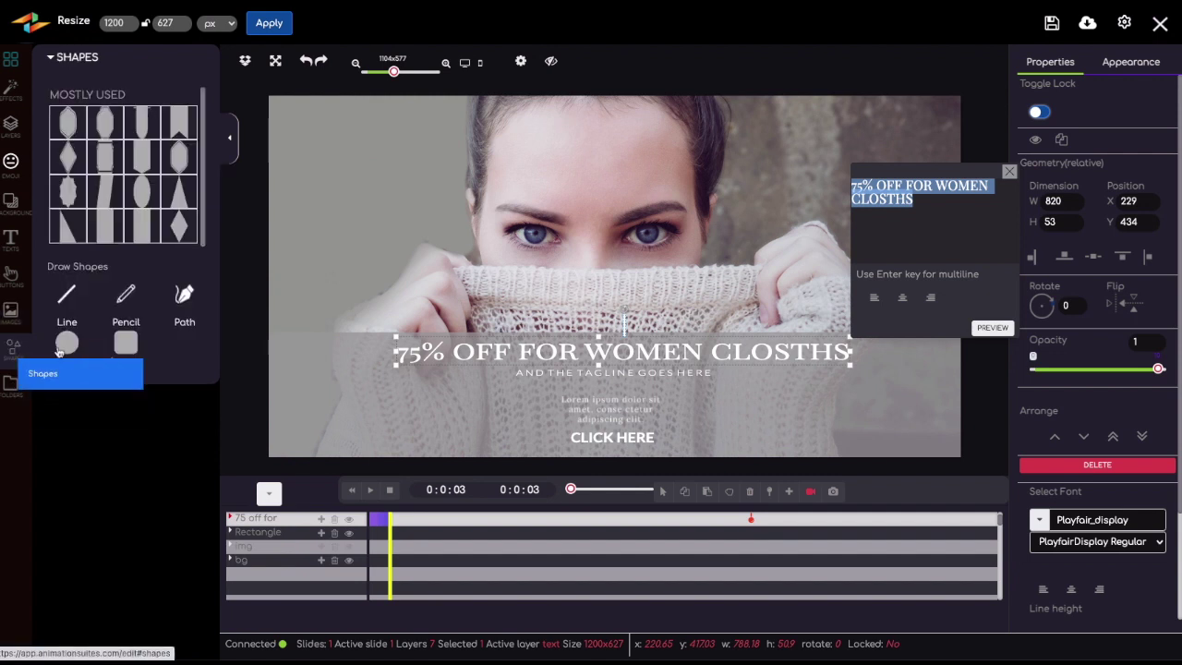
click(1010, 172)
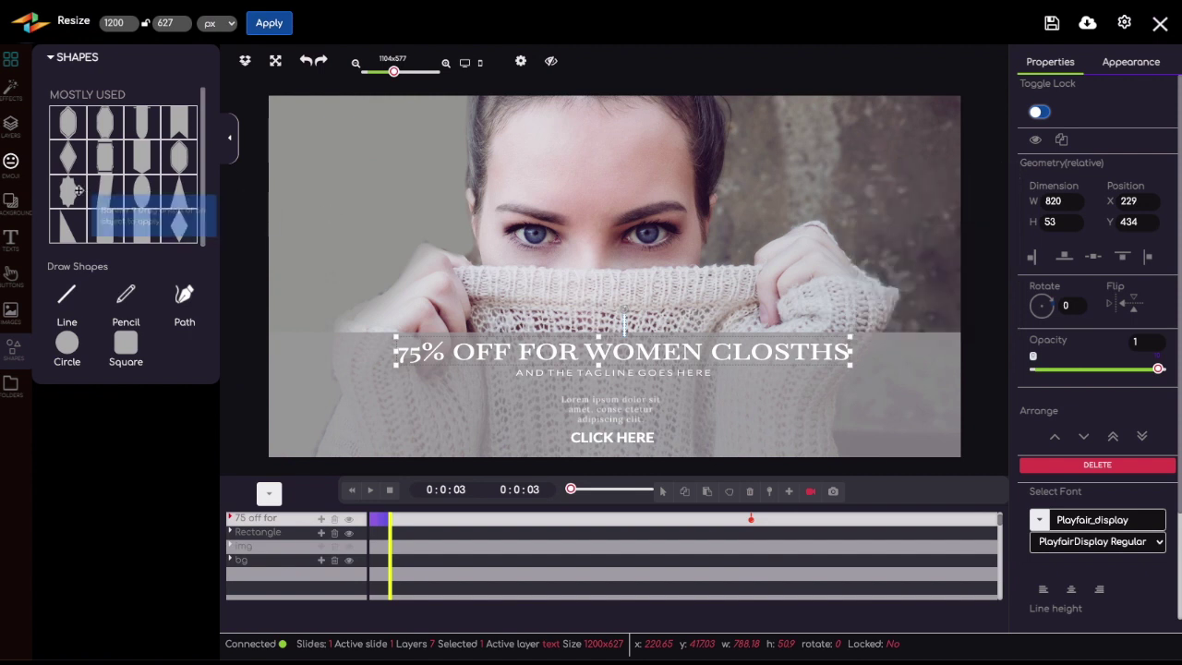
drag(71, 191, 831, 163)
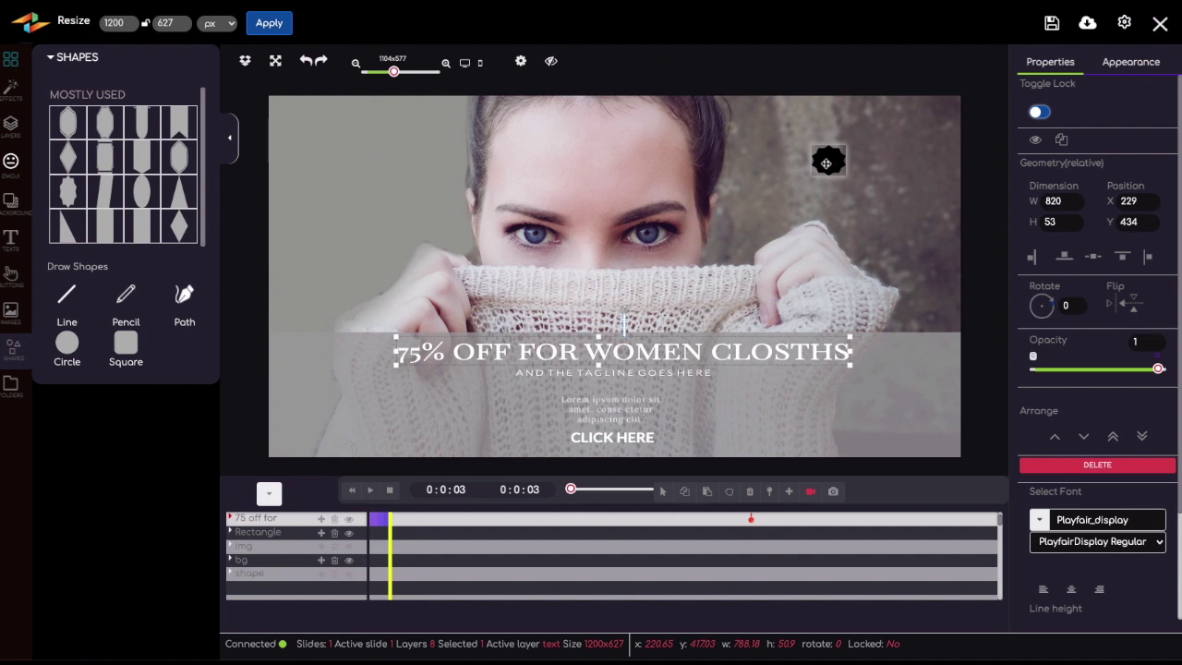
click(830, 160)
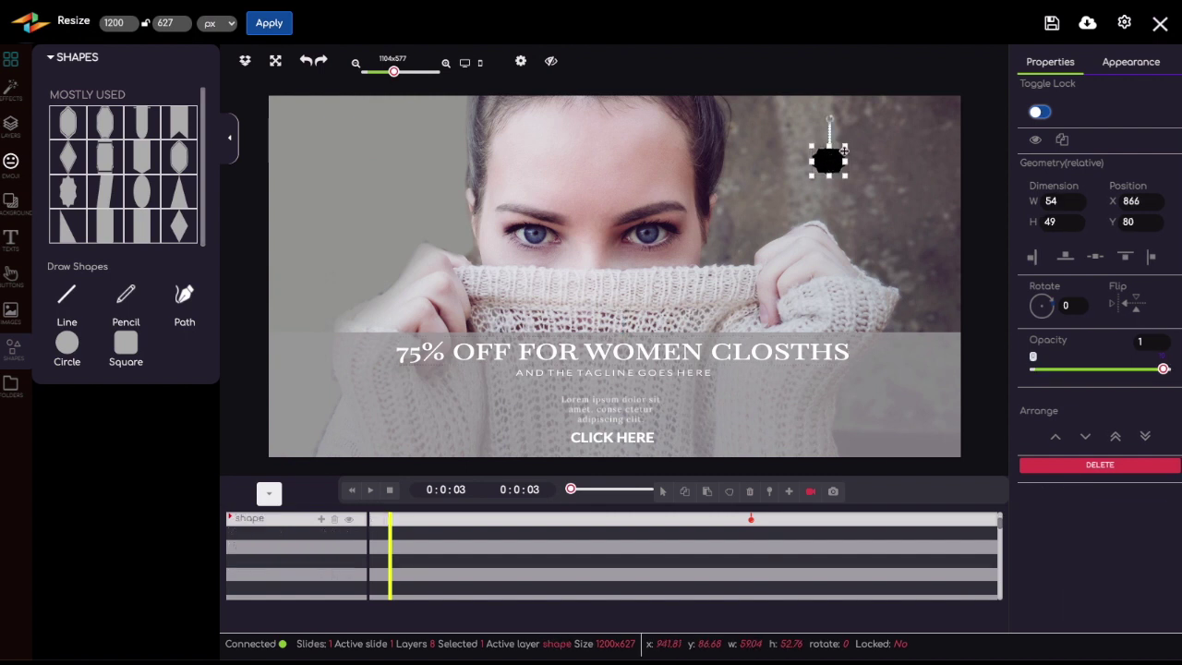
drag(846, 152, 859, 185)
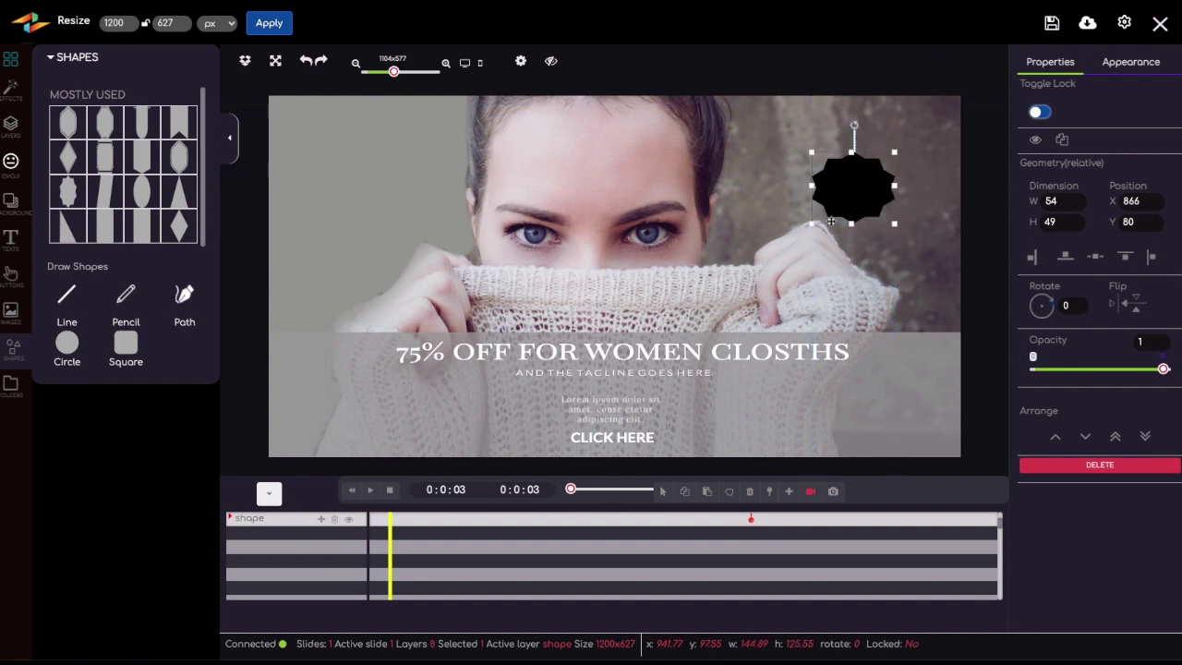
drag(813, 227, 789, 267)
drag(846, 211, 863, 170)
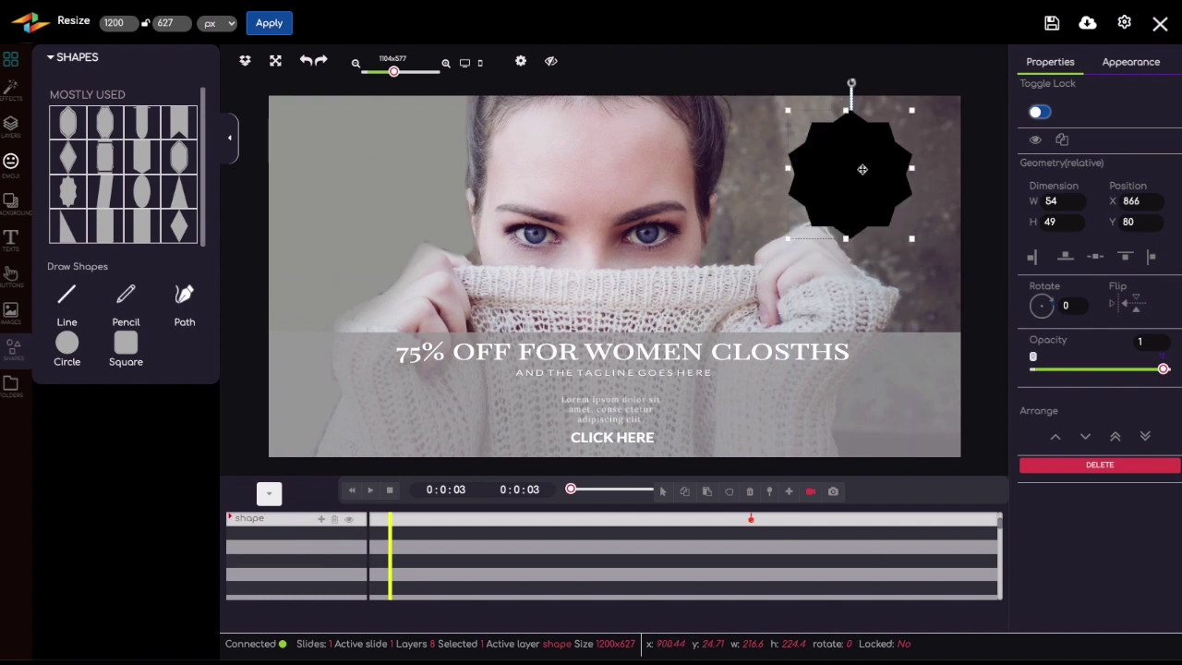
- Change the starburst badge's solid background fill to red, #ff0000
click(1129, 61)
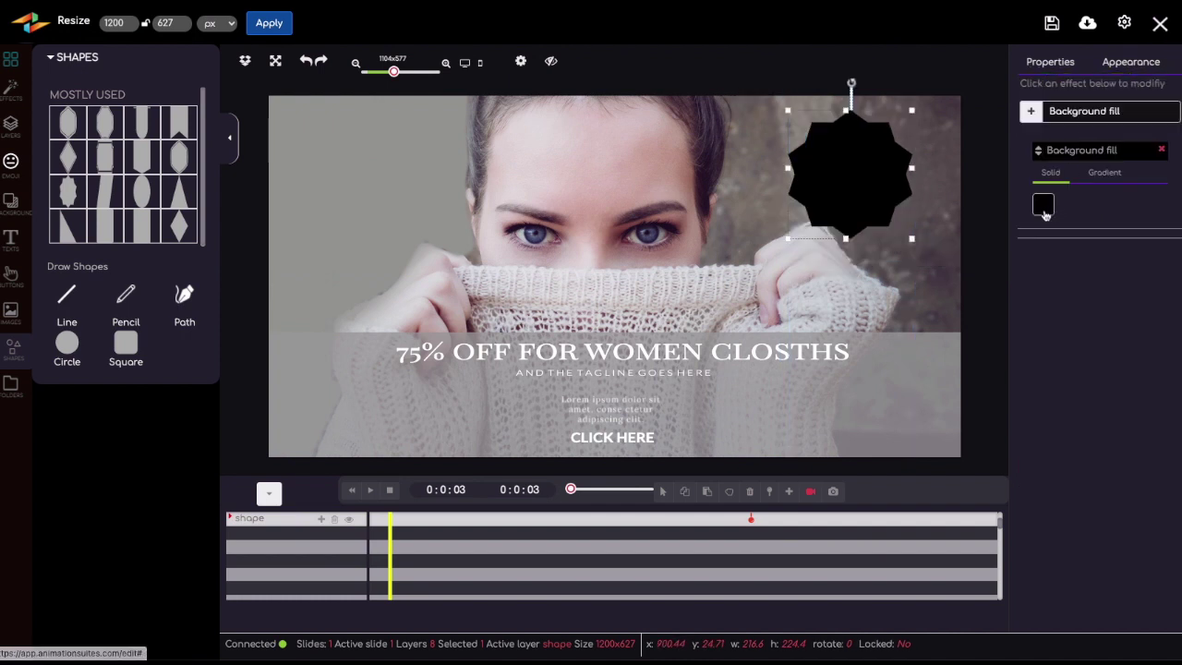
click(1044, 208)
click(1101, 237)
drag(1103, 238, 1132, 225)
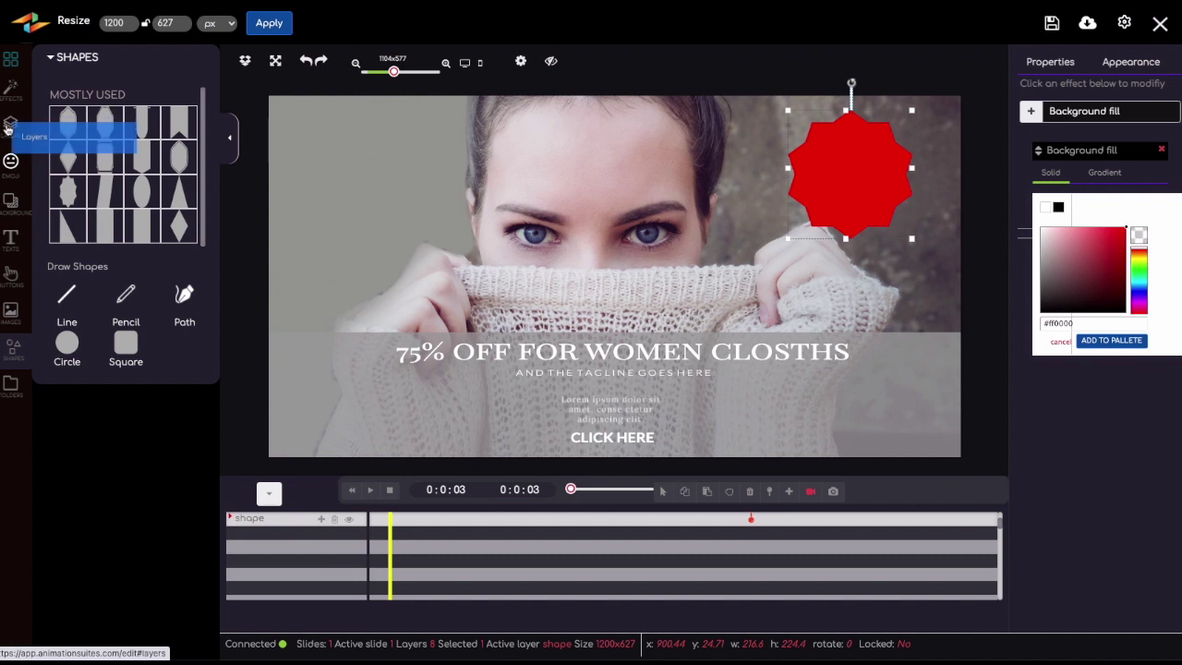
- Add one large text object at the middle of the canvas and another overlapping the red badge
click(11, 238)
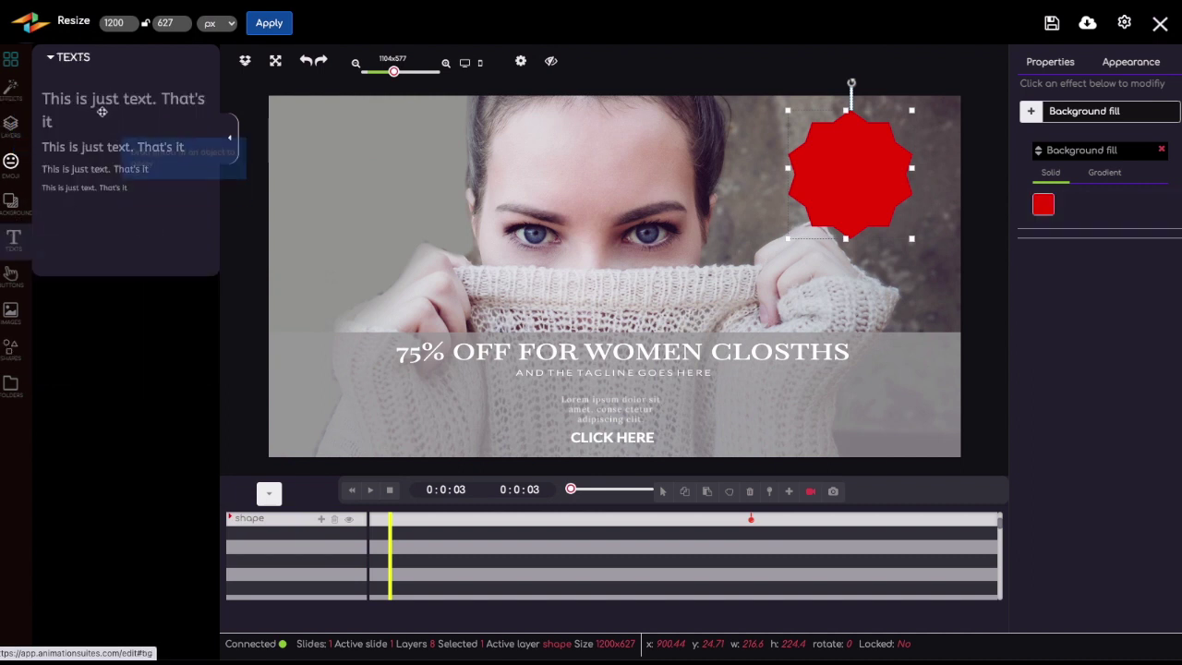
click(80, 99)
drag(81, 100, 782, 152)
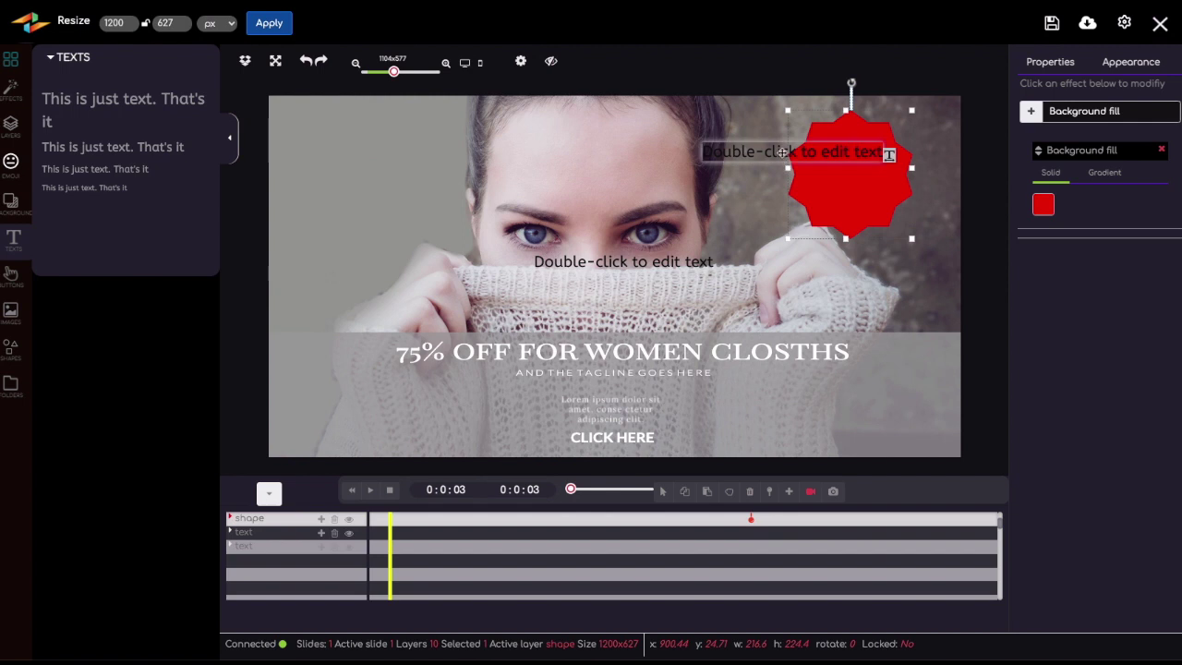
- Change the text overlapping the badge to "75%" and fit it inside the badge at about 110 by 101
double_click(783, 152)
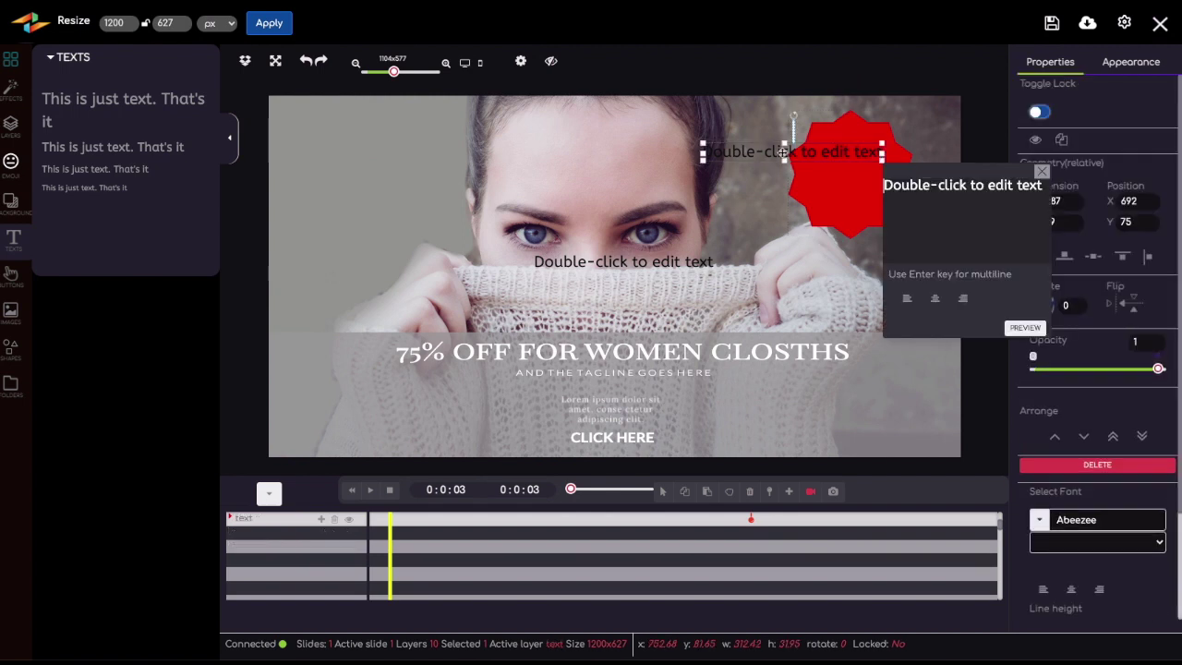
triple_click(968, 186)
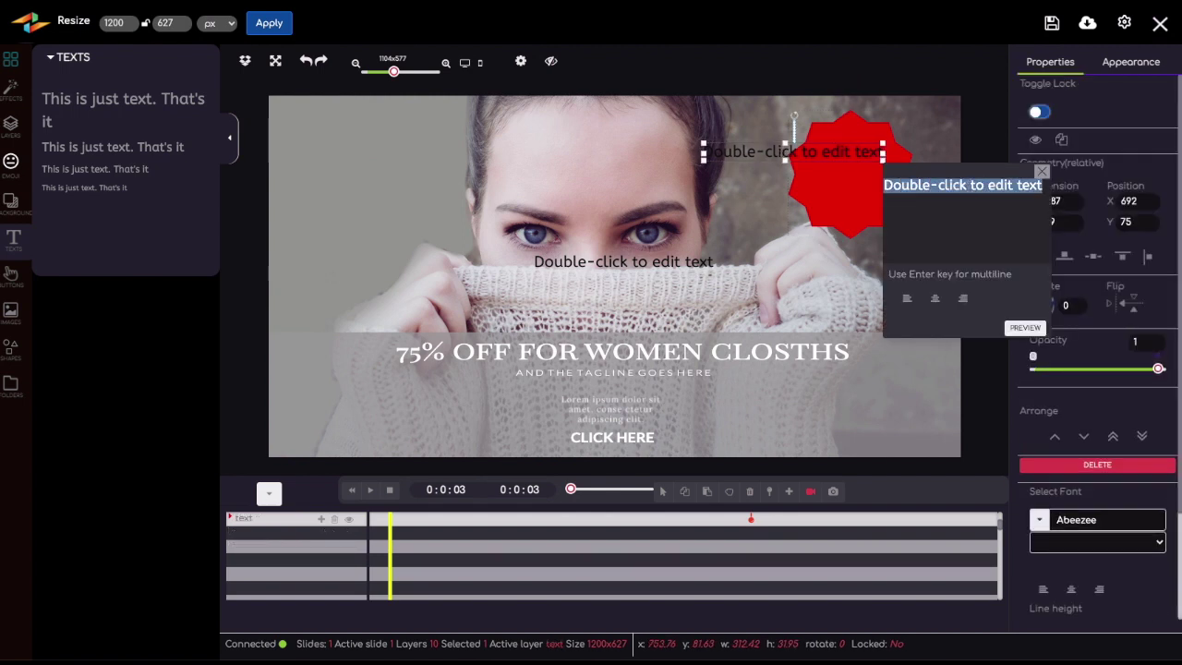
text(75)
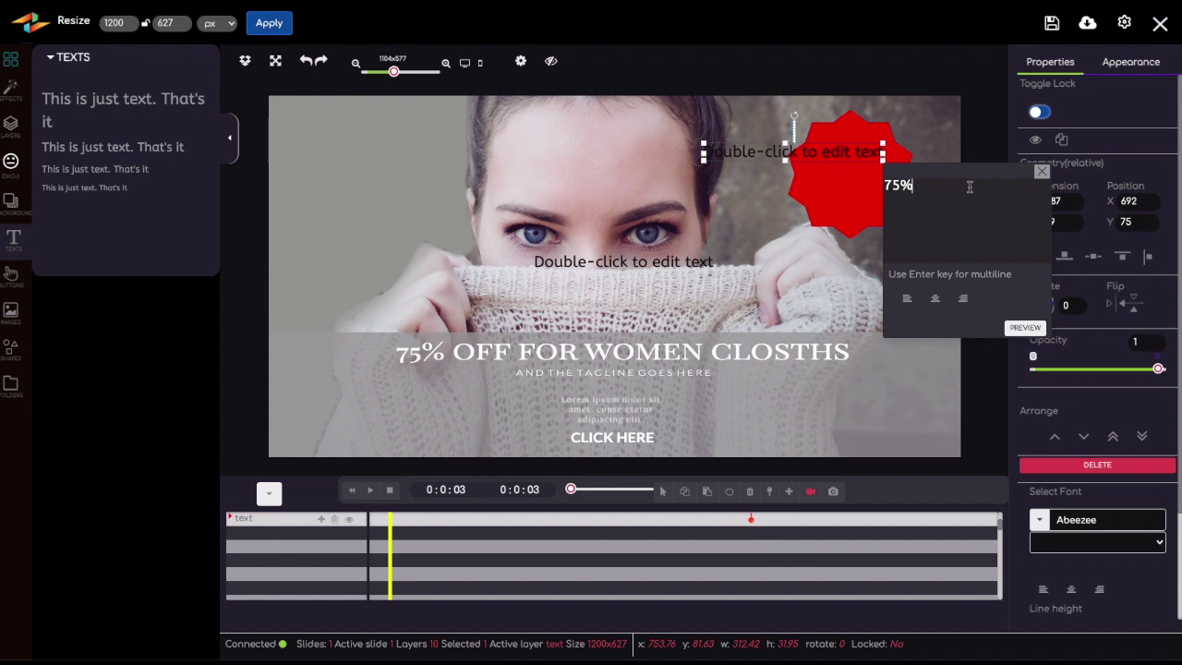
click(1025, 328)
drag(702, 158, 831, 168)
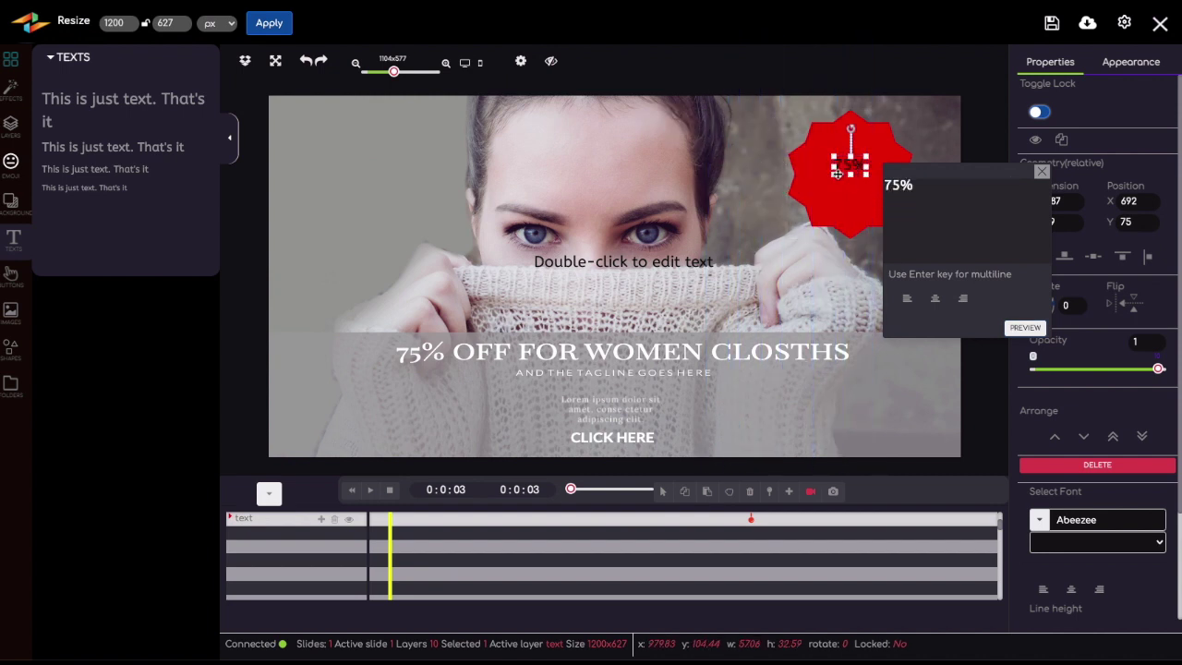
mouse_move(833, 175)
mouse_down()
mouse_move(809, 212)
mouse_move(869, 168)
mouse_move(819, 176)
mouse_move(843, 164)
mouse_move(839, 175)
mouse_up()
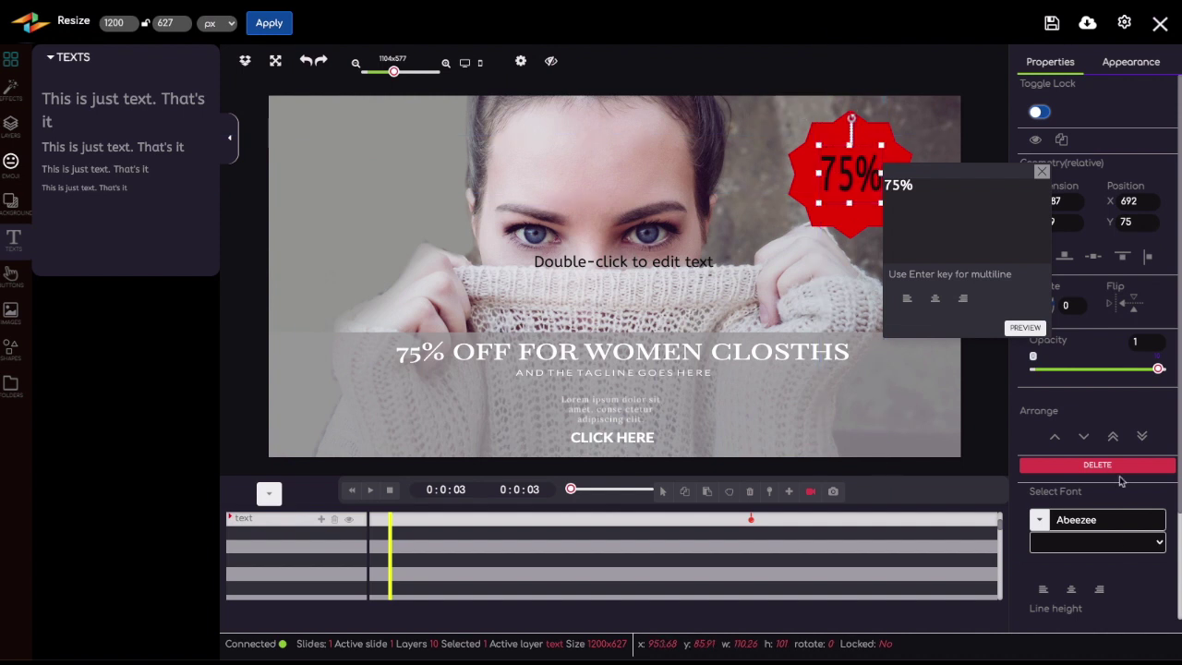
- Set the badge's 75% text in the Montserrat font with the Montserrat BoldItalic variation
click(1042, 172)
click(1101, 520)
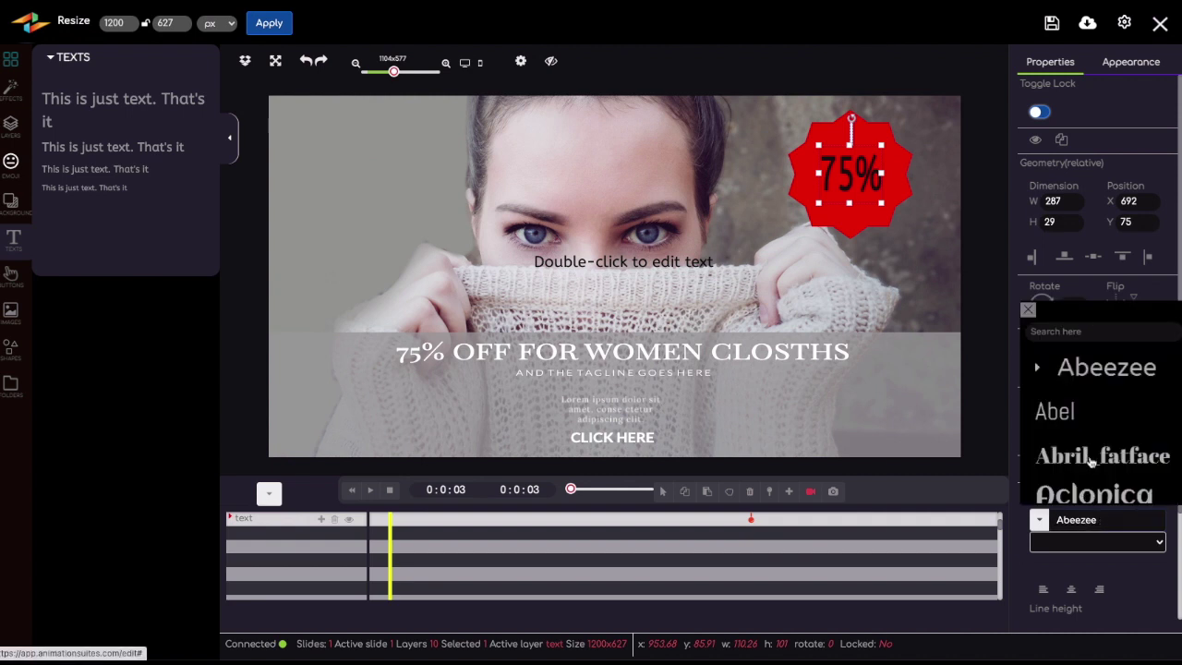
scroll(1092, 467, down, 10)
scroll(1091, 461, down, 5)
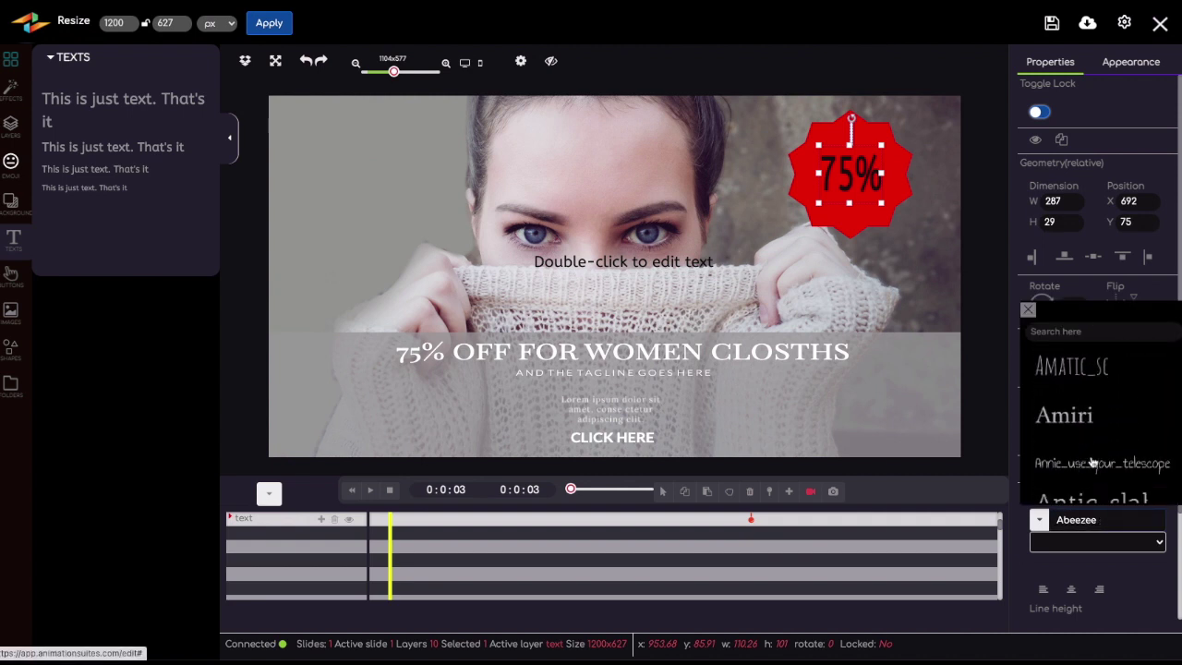
scroll(1092, 462, down, 5)
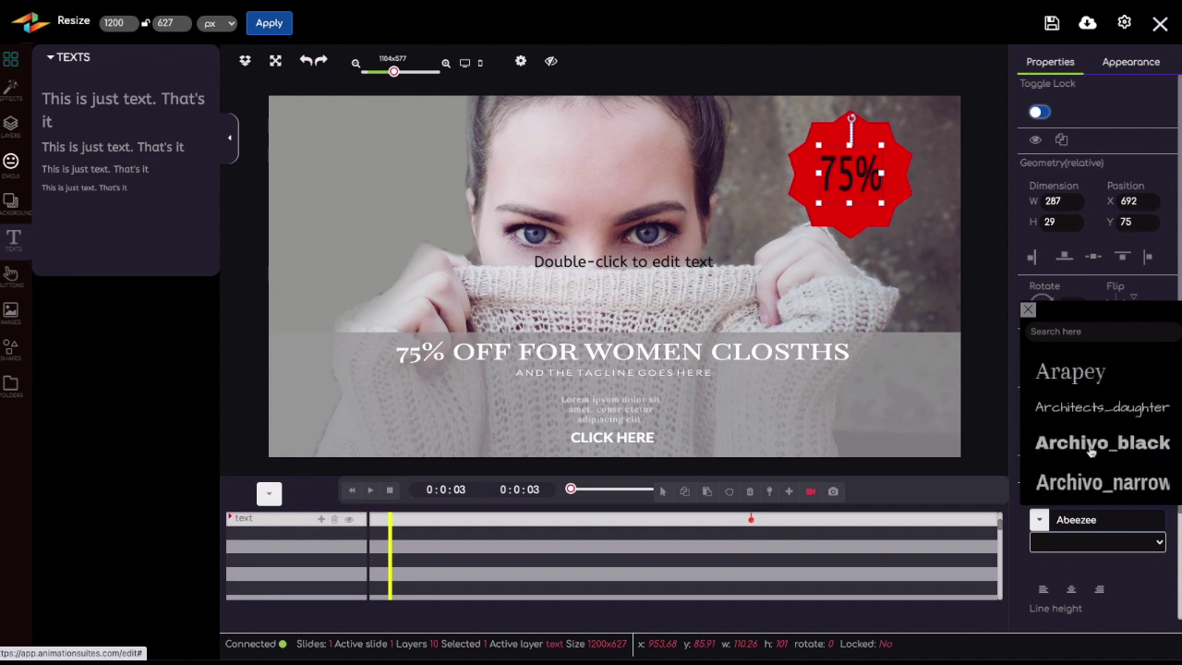
click(1064, 335)
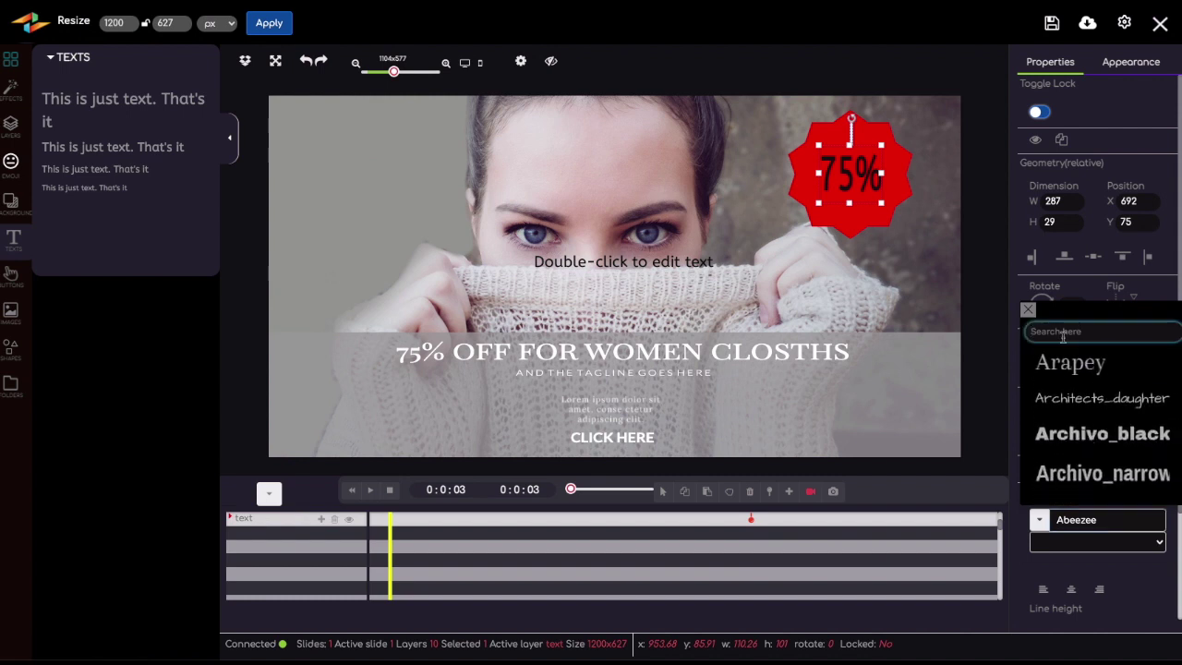
text(MONTS)
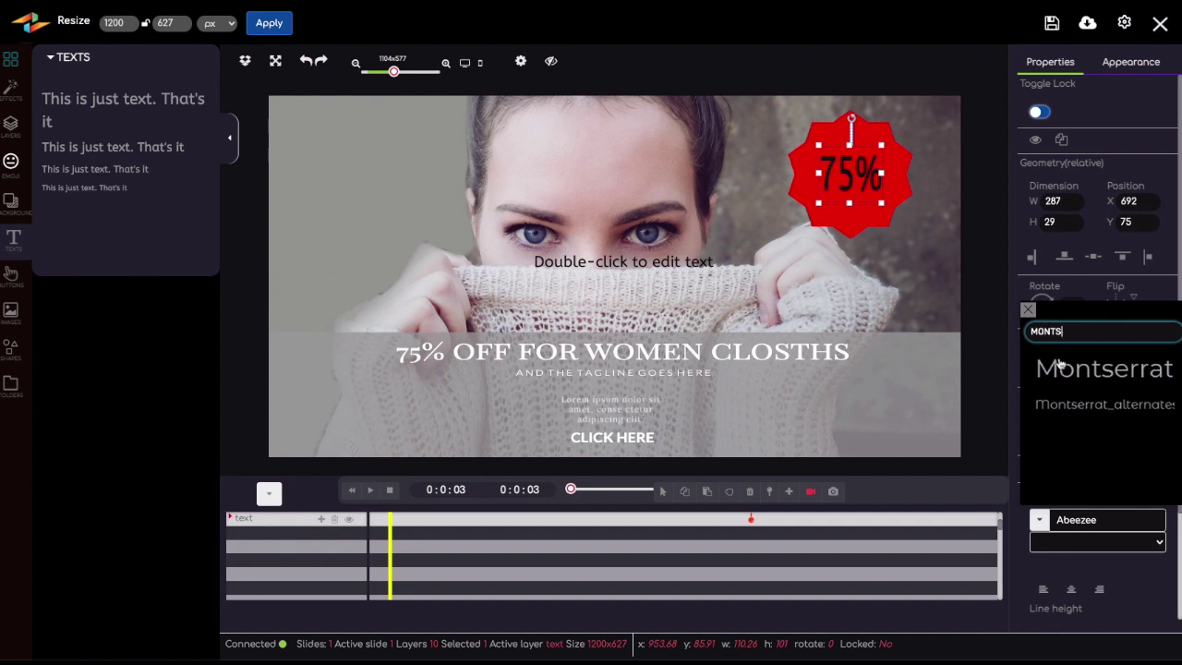
click(1060, 366)
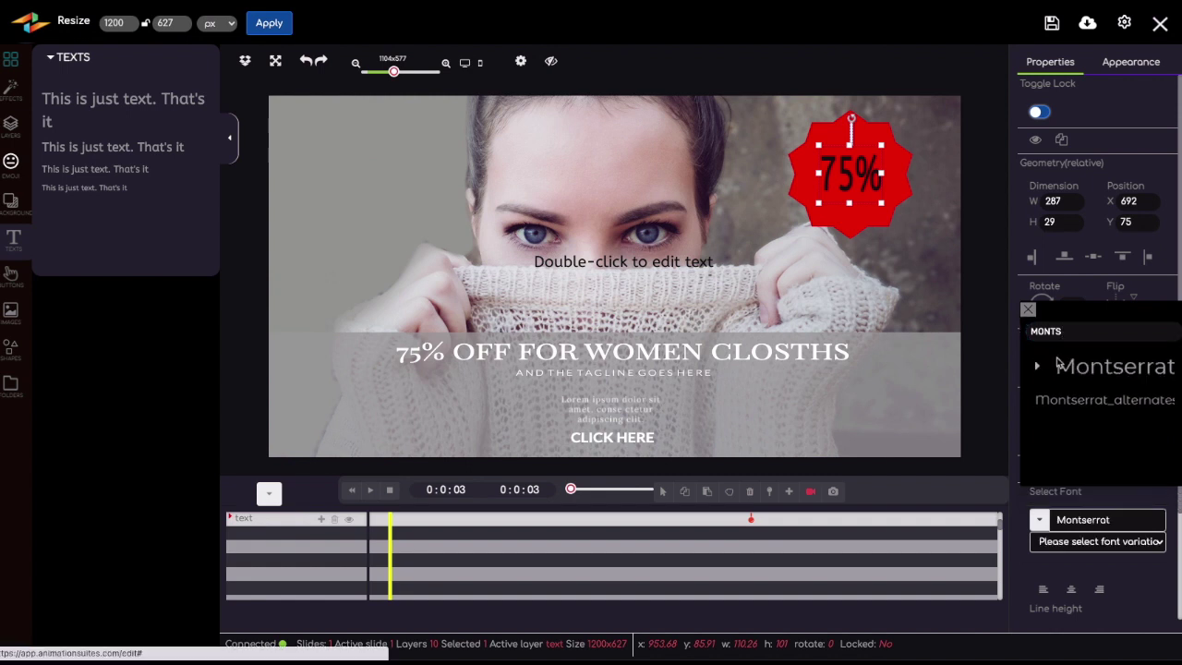
click(1096, 543)
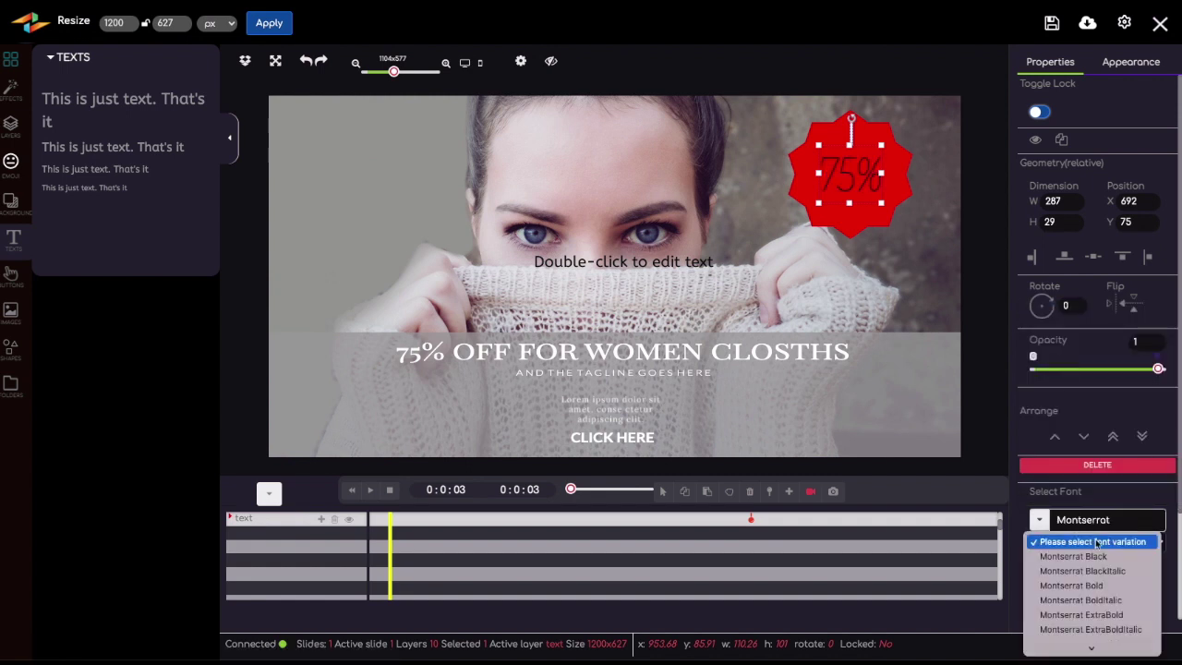
click(1096, 602)
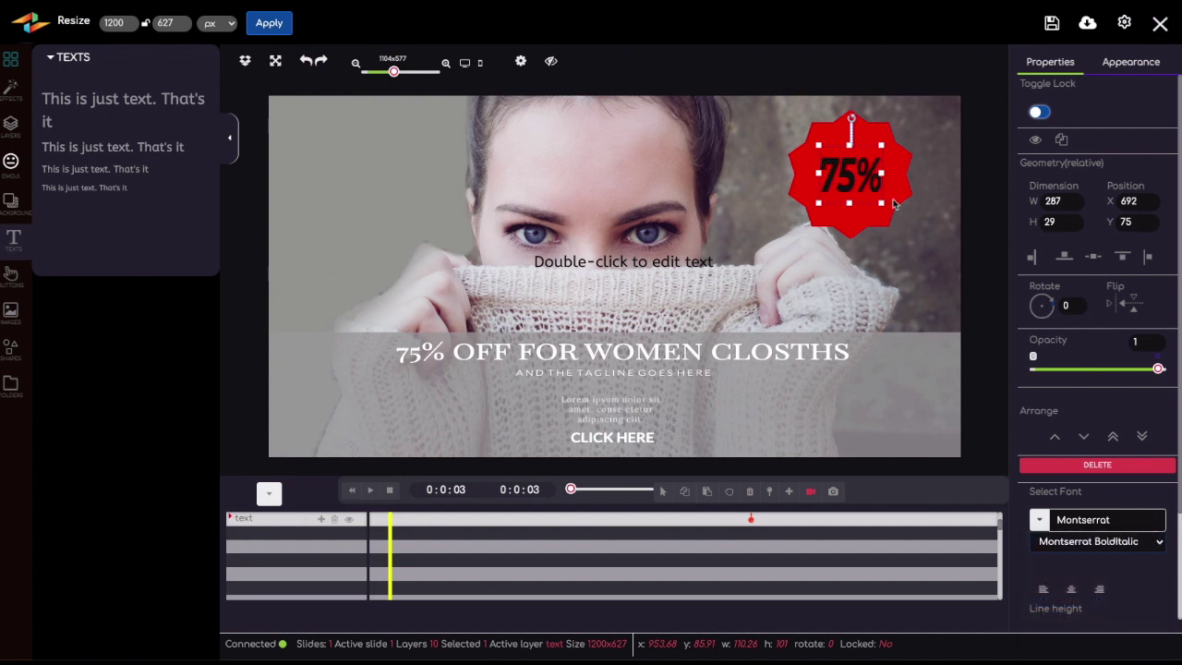
- Change the 75% text's solid fill to near-white, #fcfcfc, and shift the text slightly to centre it in the red badge
click(1128, 65)
click(1043, 202)
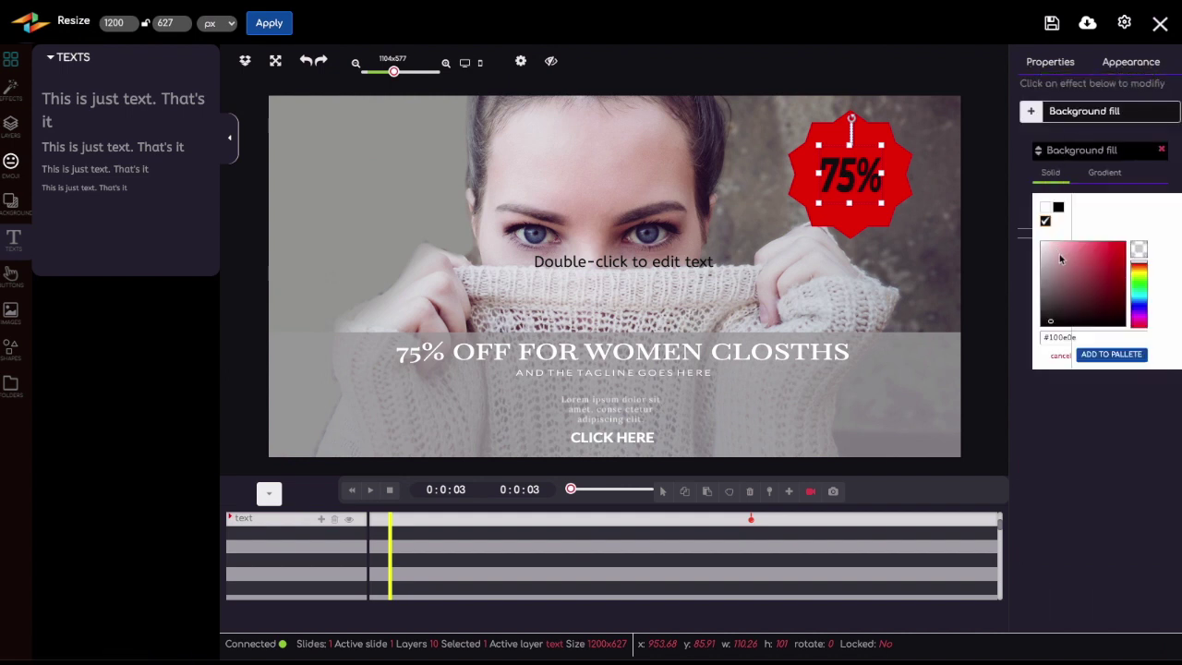
click(1041, 244)
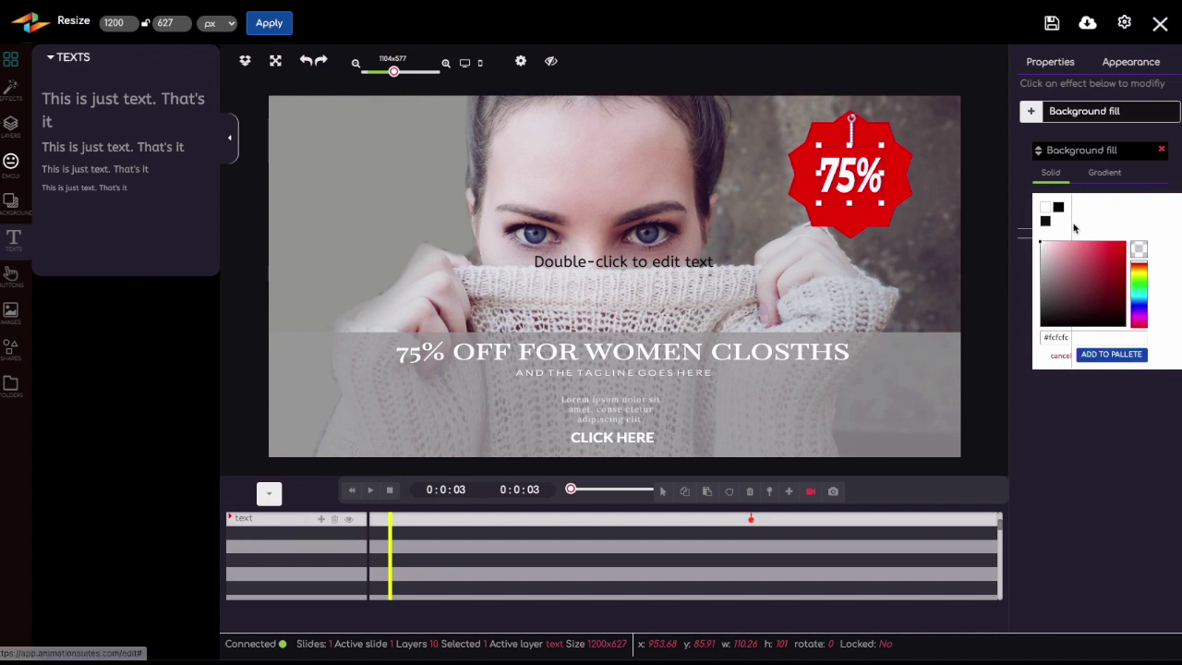
drag(840, 169, 845, 167)
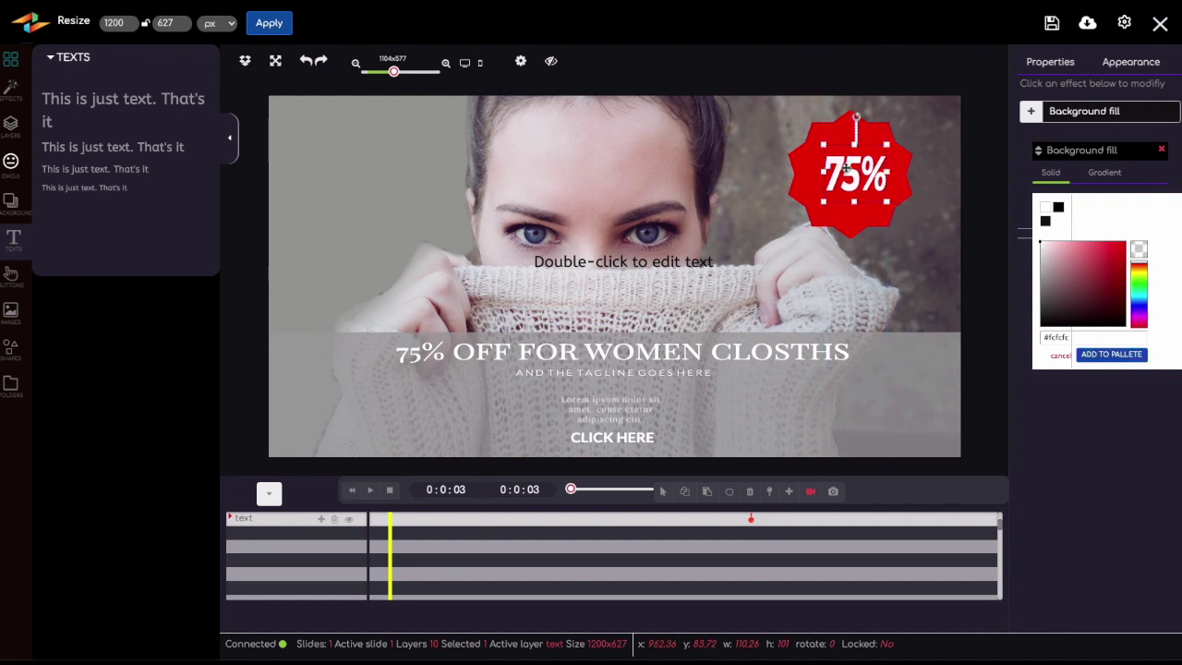
- Delete the placeholder text object at the middle of the canvas and select the red starburst
click(639, 267)
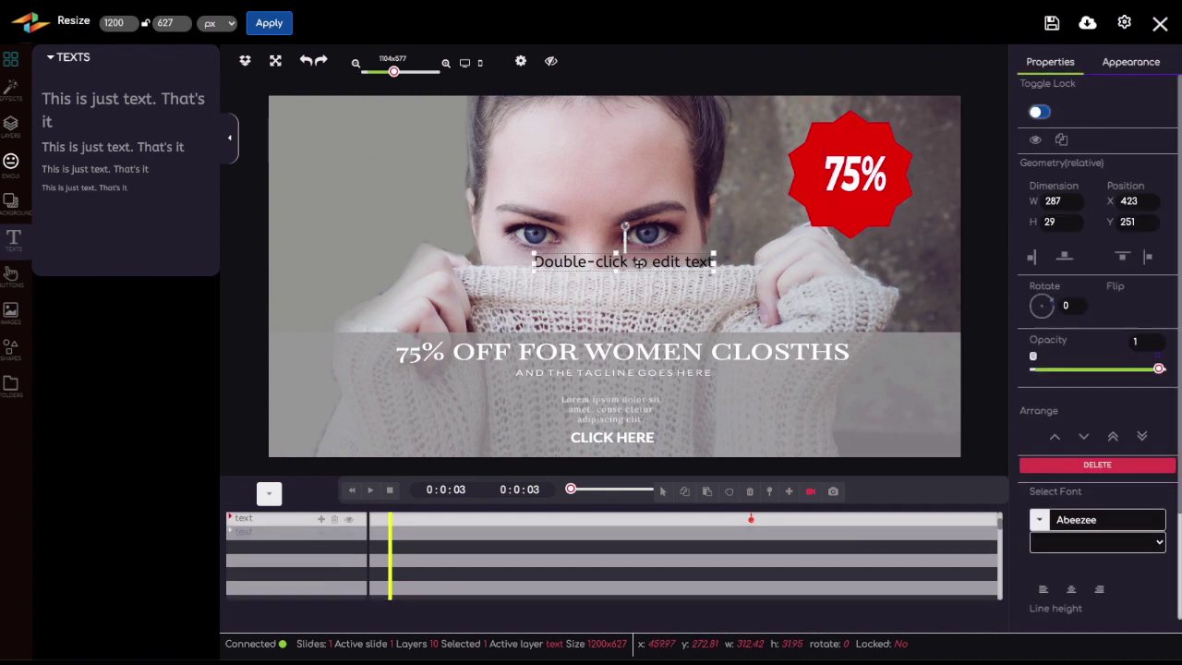
key(Delete)
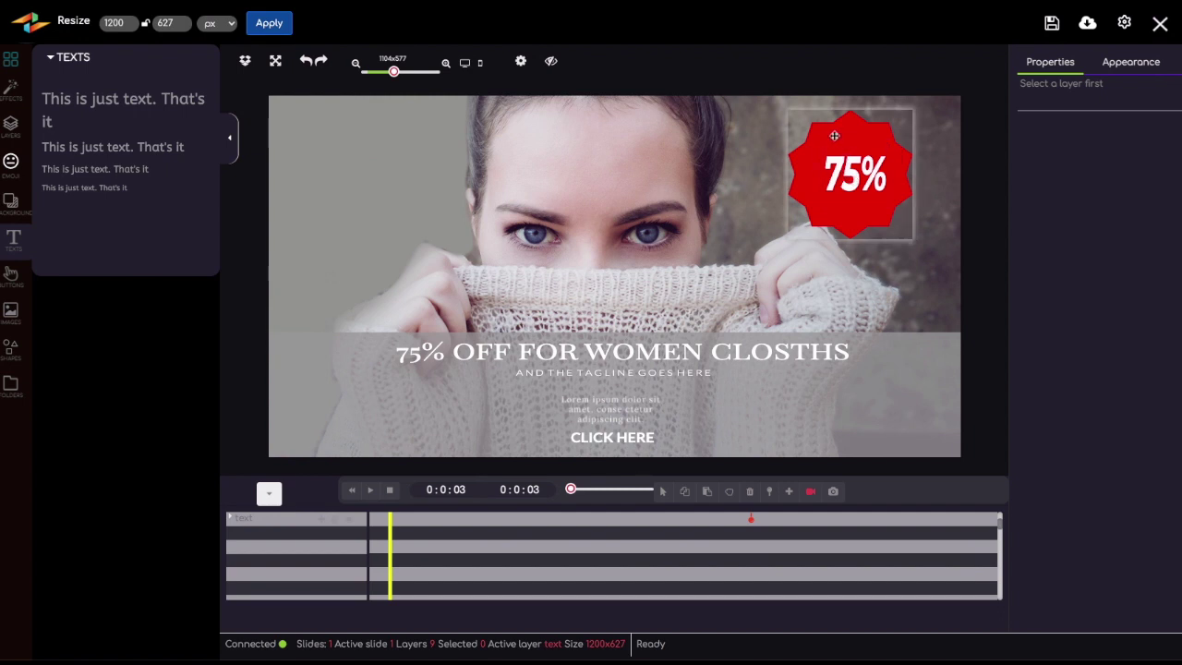
click(827, 192)
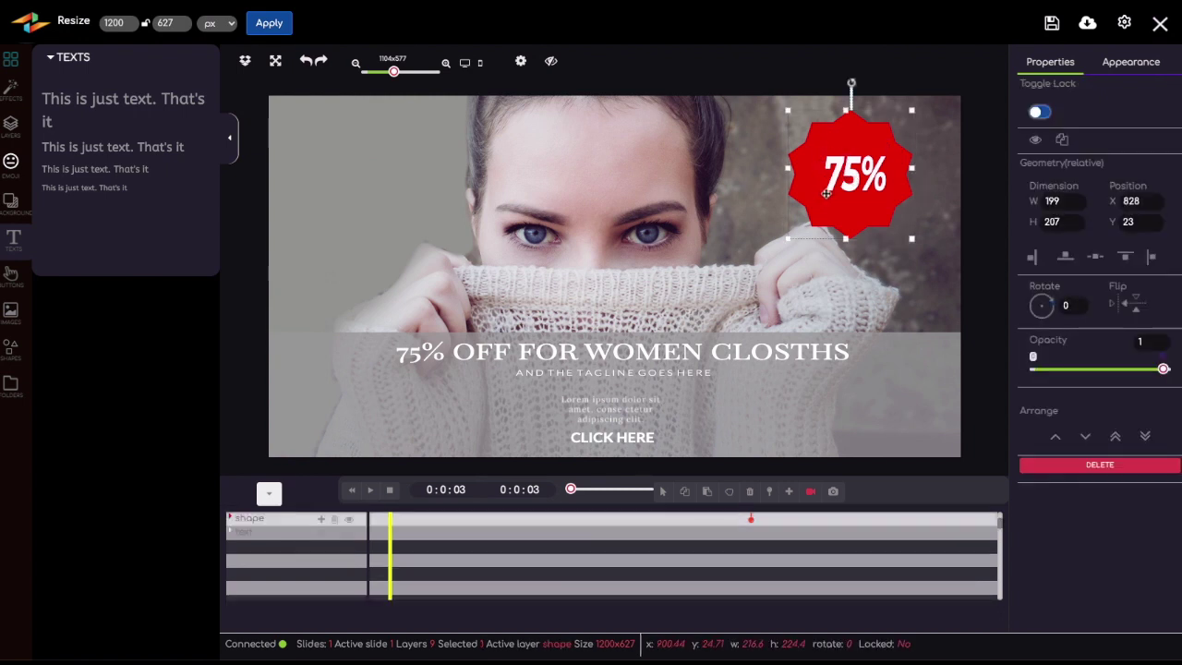
- Look through the transition, path and lettering animation presets available for the 75% off headline layer
click(583, 371)
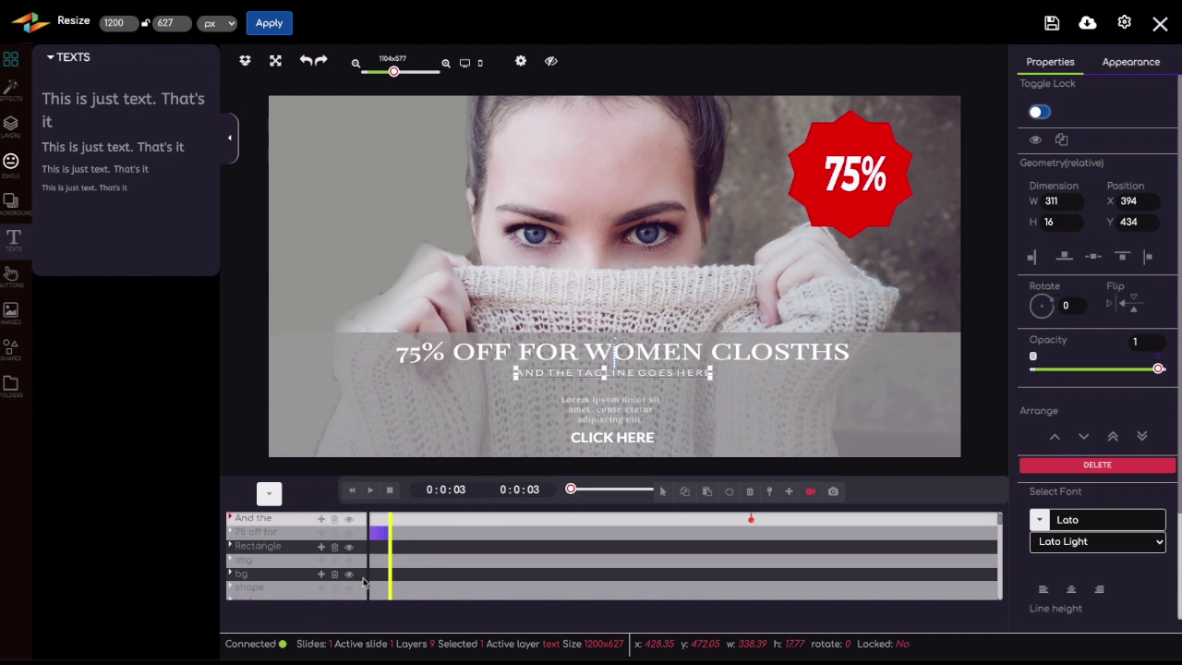
click(322, 536)
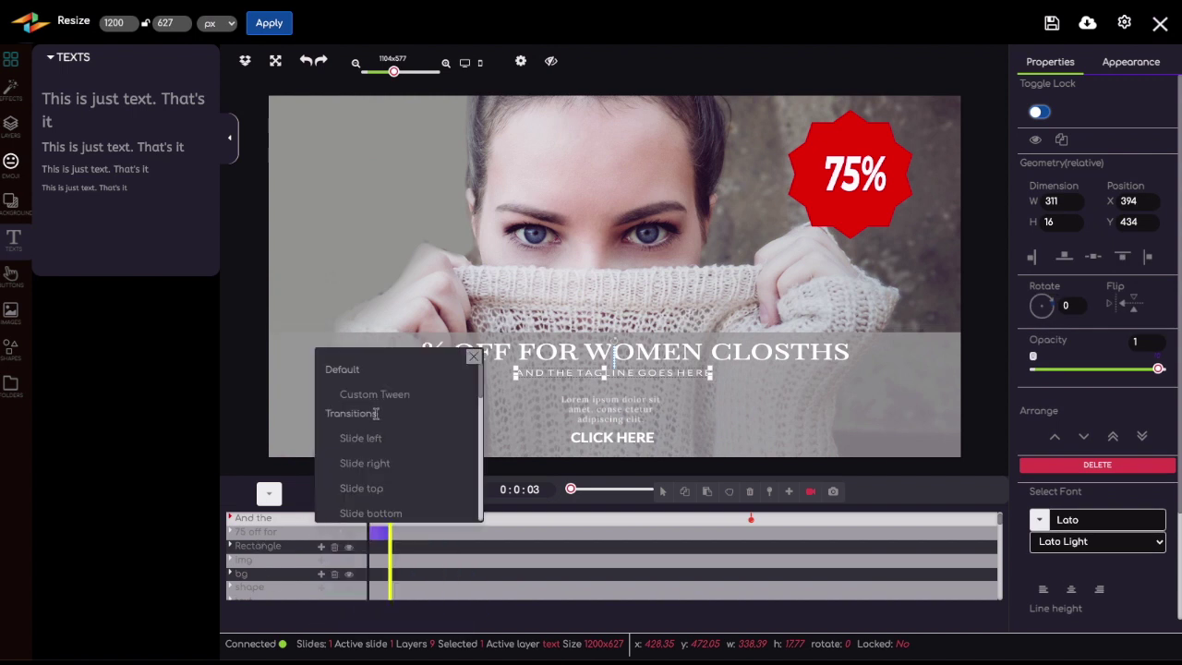
scroll(377, 416, down, 5)
scroll(377, 422, down, 5)
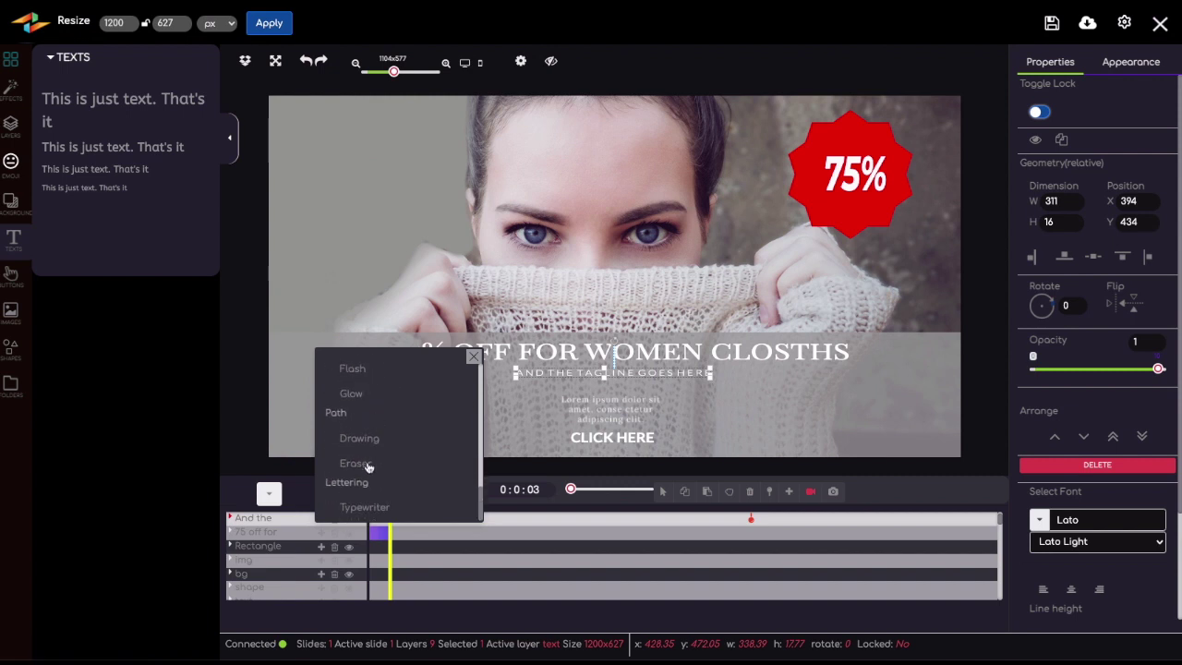
click(734, 85)
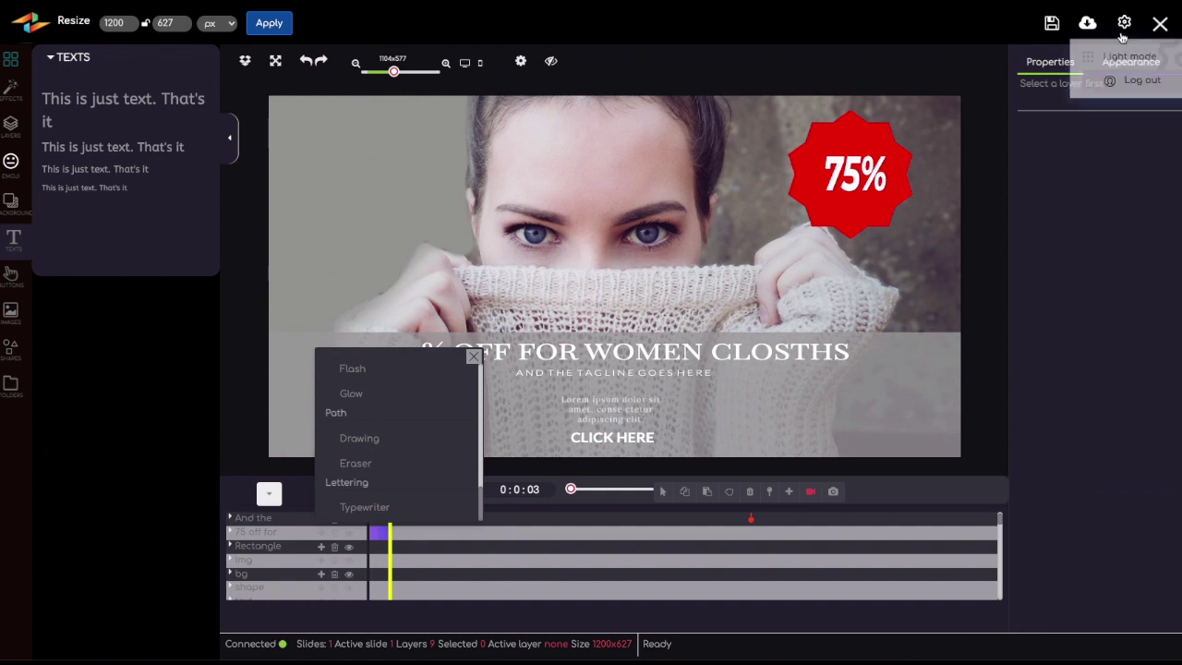
drag(111, 147, 111, 145)
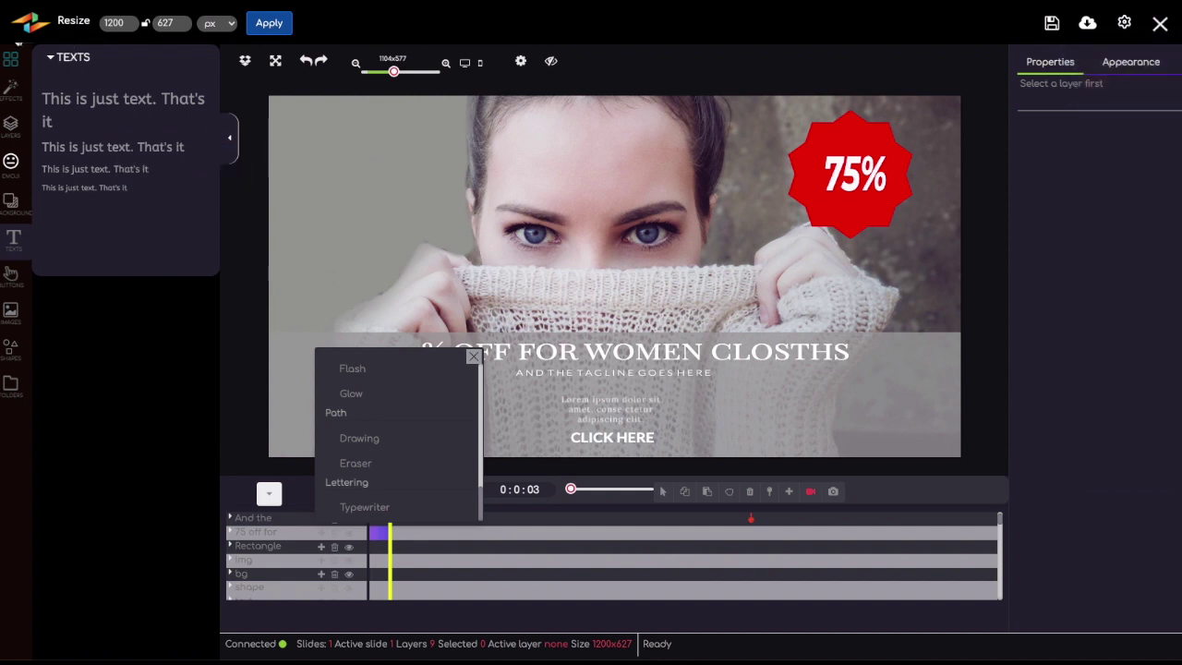
- Close the current banner project, discarding unsaved changes, and switch to the Chrome window with the Match2One Banner Sizes page
click(1160, 24)
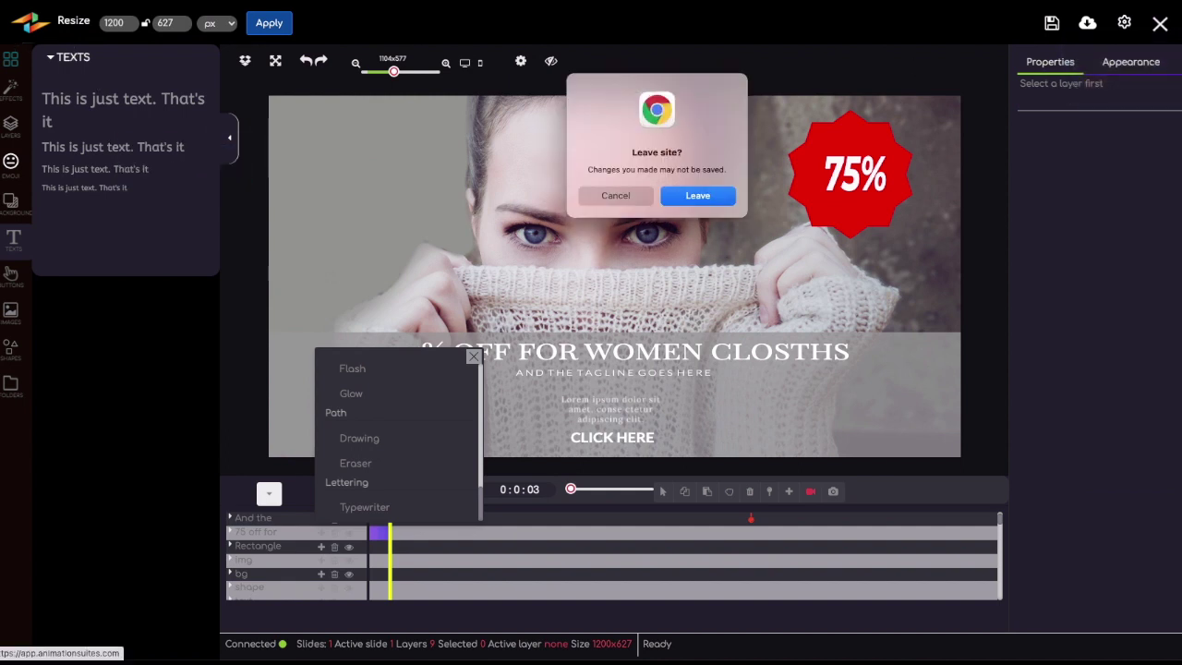
click(694, 197)
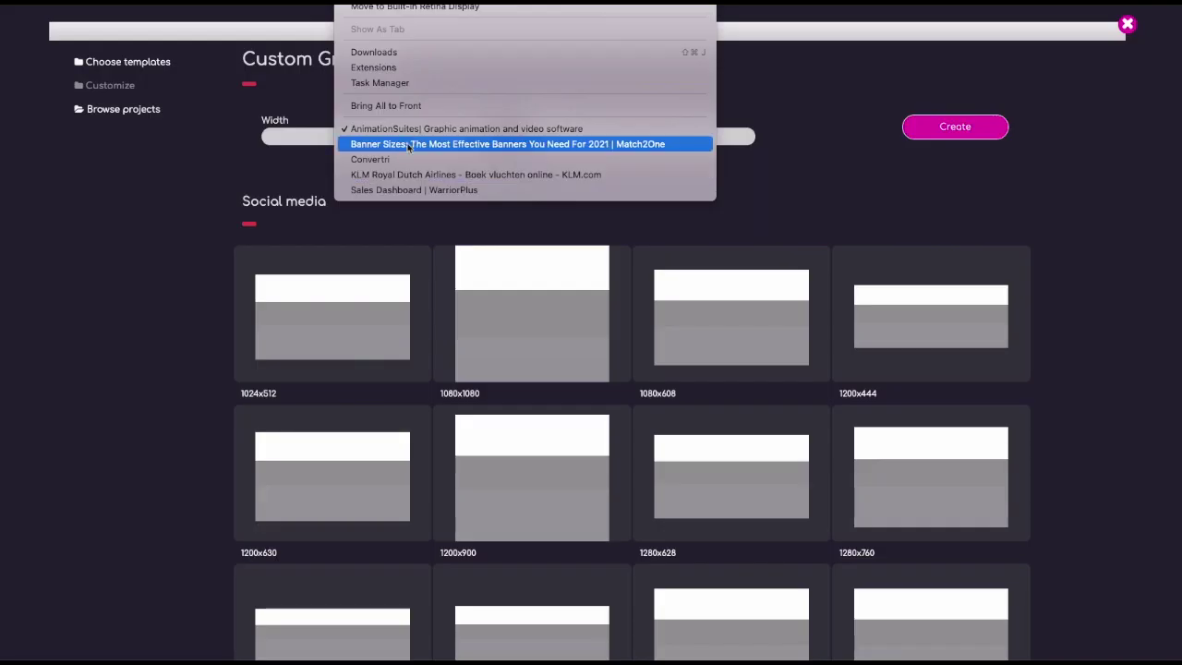
click(409, 146)
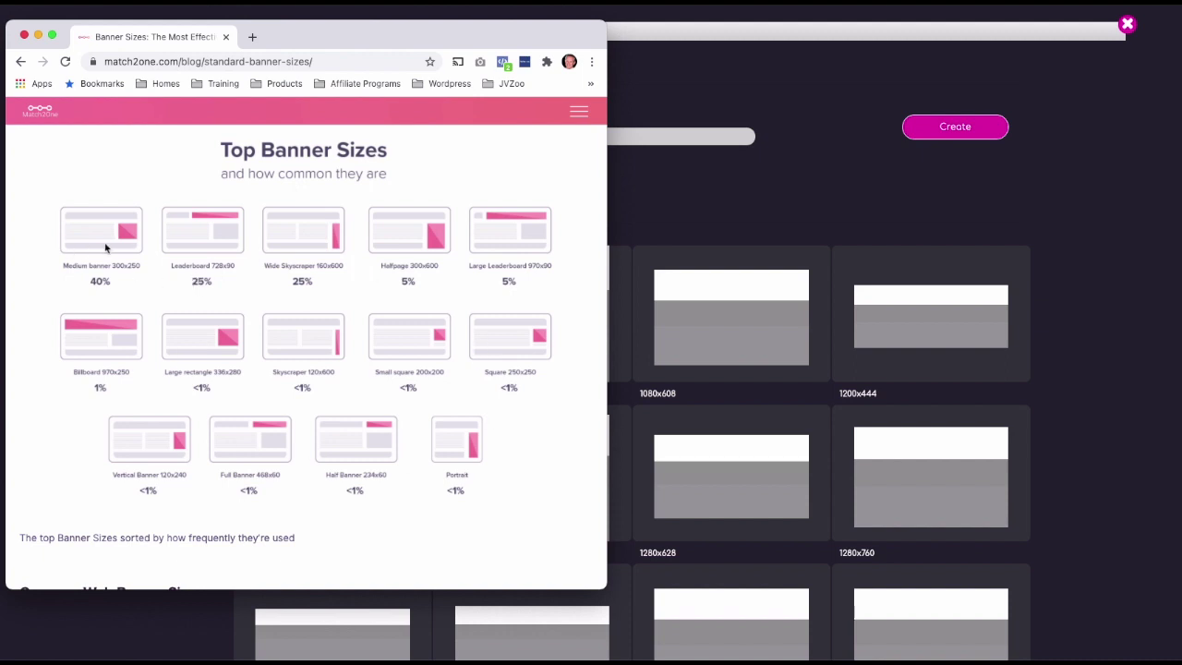
- Back in AnimationSuites, create a blank custom graphic of 300 by 250 px
click(610, 145)
text(250)
click(924, 132)
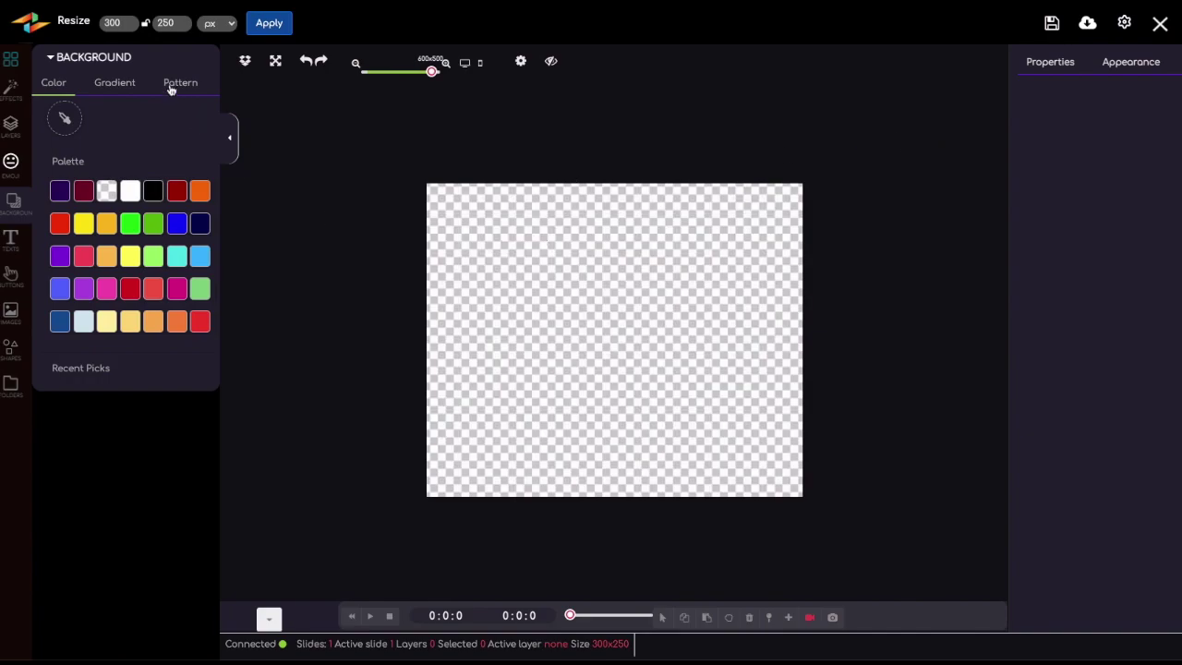
- Import the colour BanrAds logo with dark blue lettering from the uploaded images
click(12, 60)
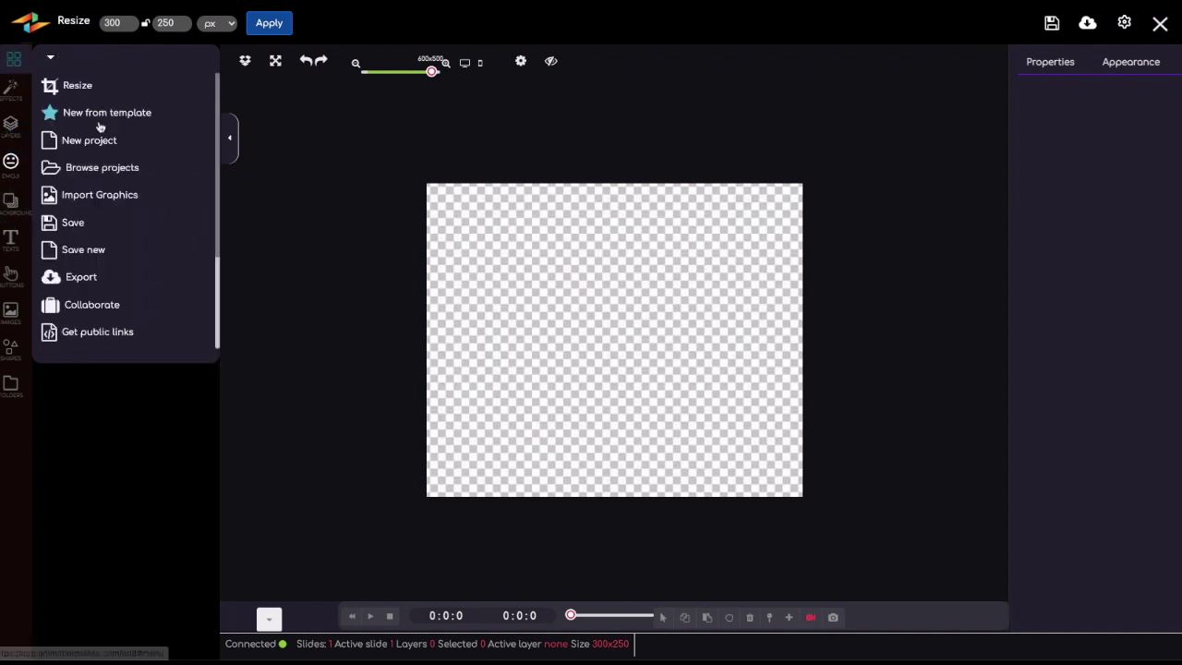
click(94, 199)
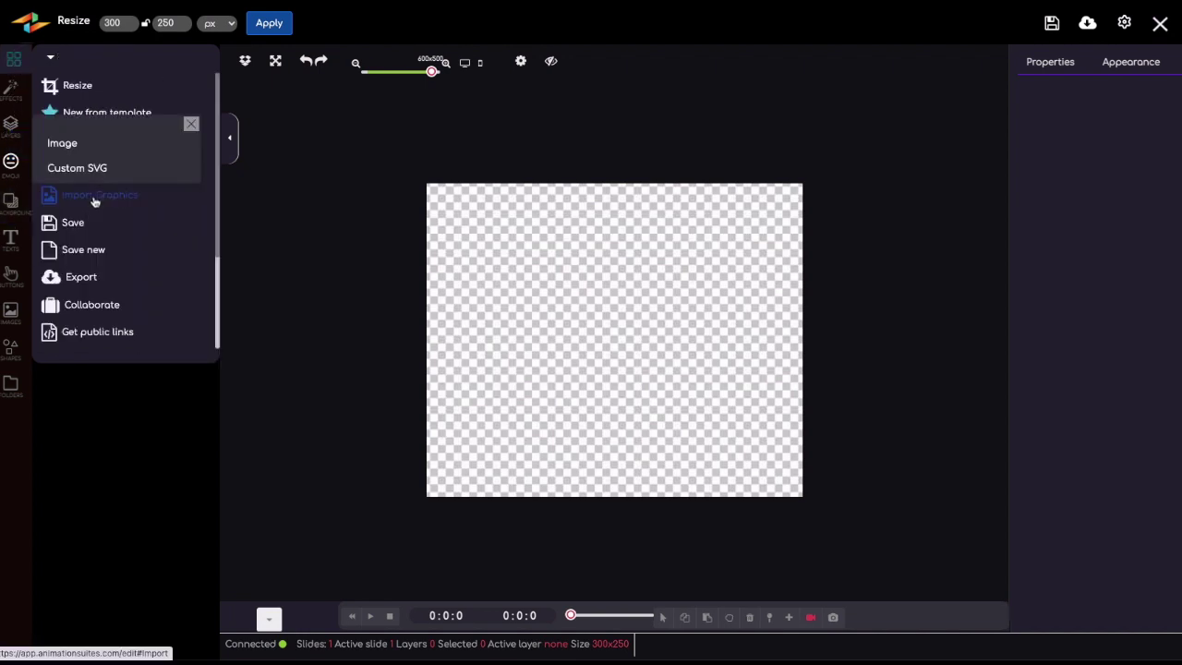
click(78, 149)
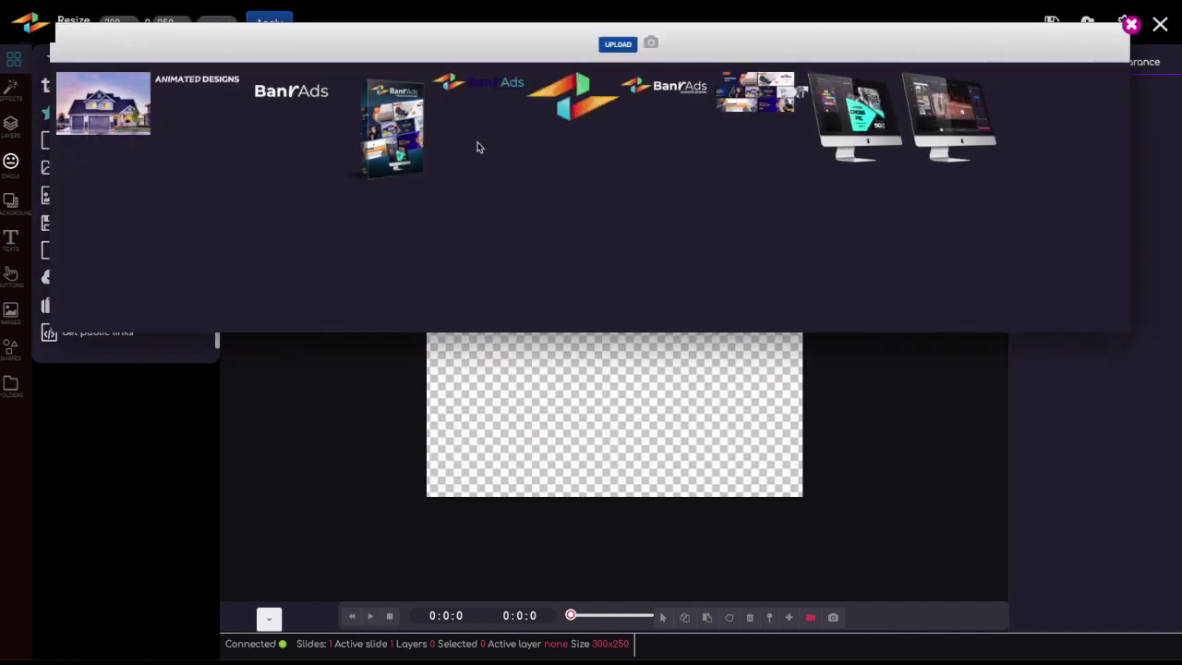
click(475, 89)
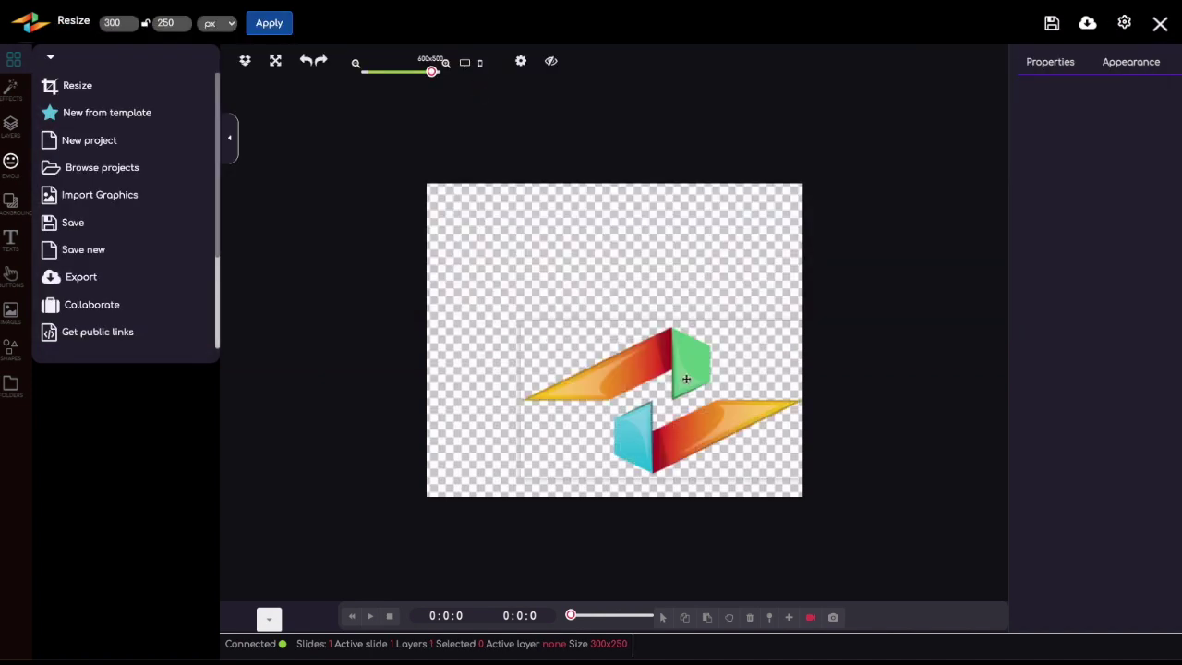
- Shrink the BanrAds logo to about 257 by 51 and place it across the top of the canvas
drag(554, 335, 482, 270)
click(482, 271)
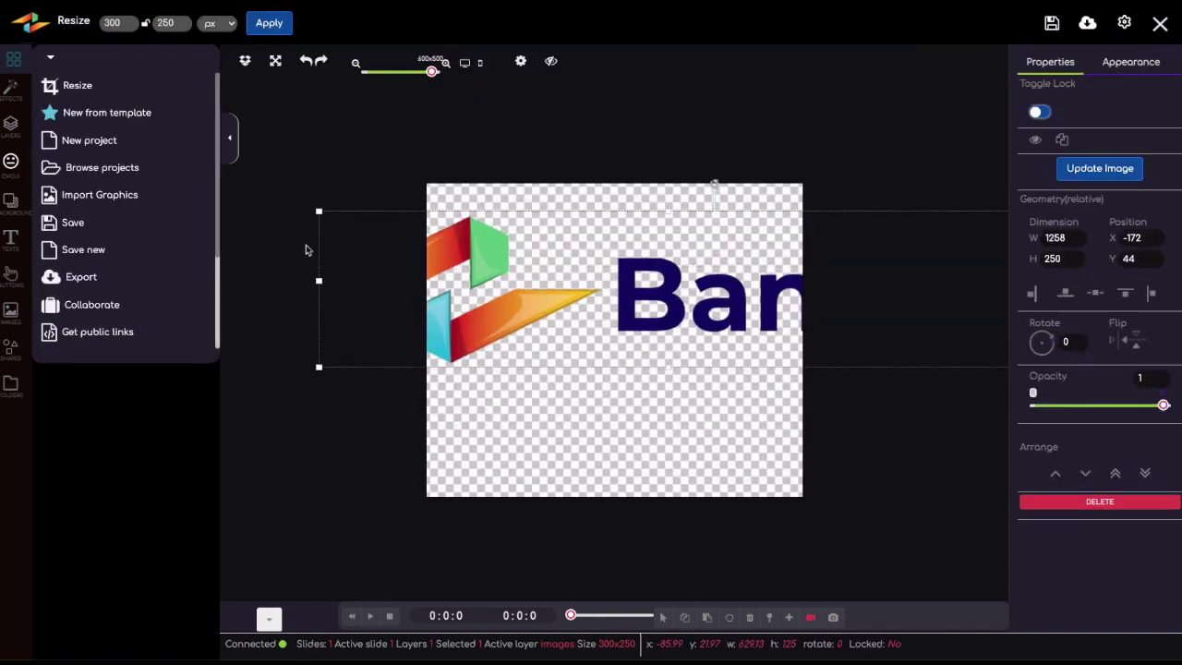
drag(380, 238, 508, 242)
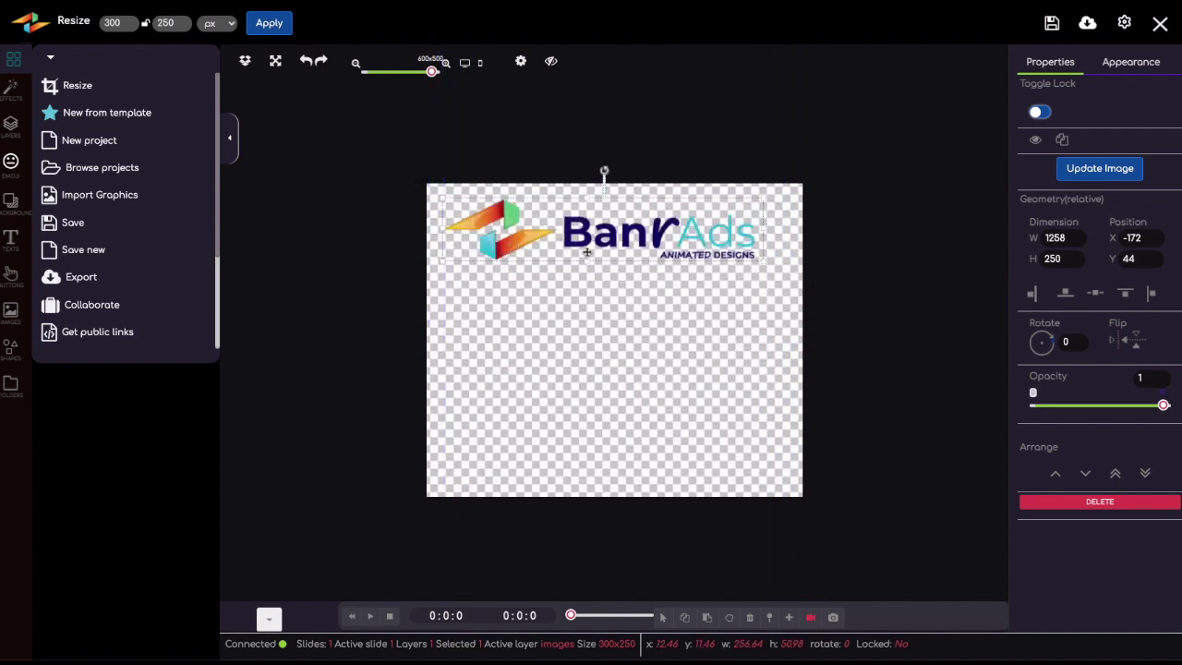
drag(645, 236, 646, 234)
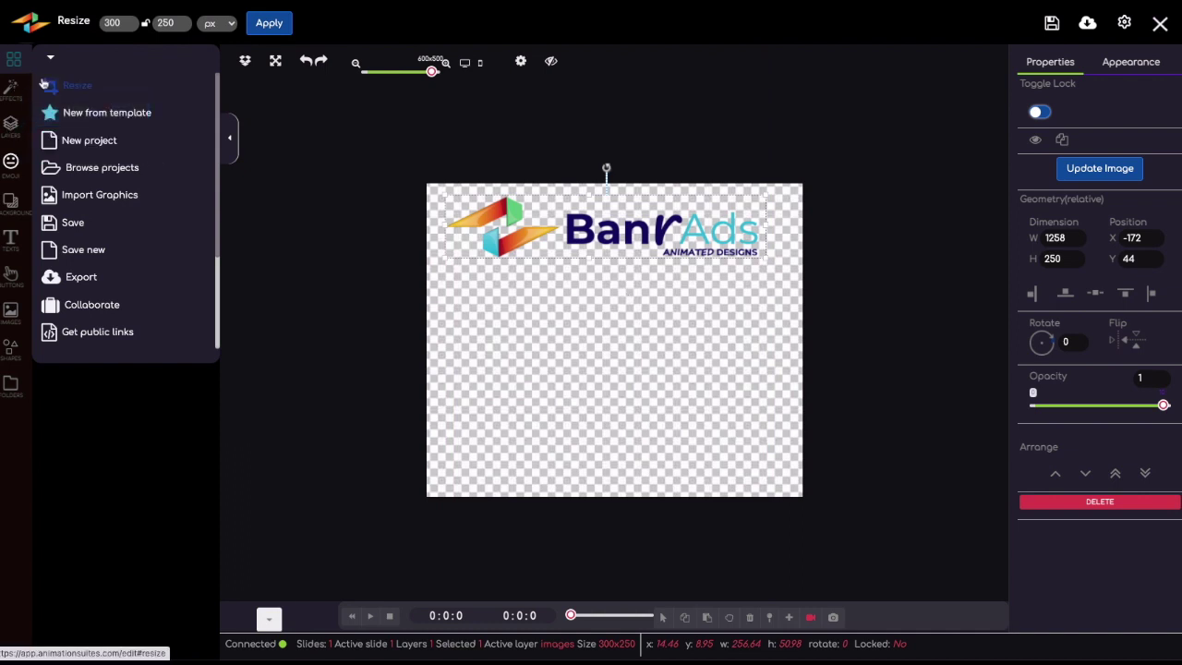
- Import the BanrAds product box image from the uploaded images
click(79, 196)
click(79, 145)
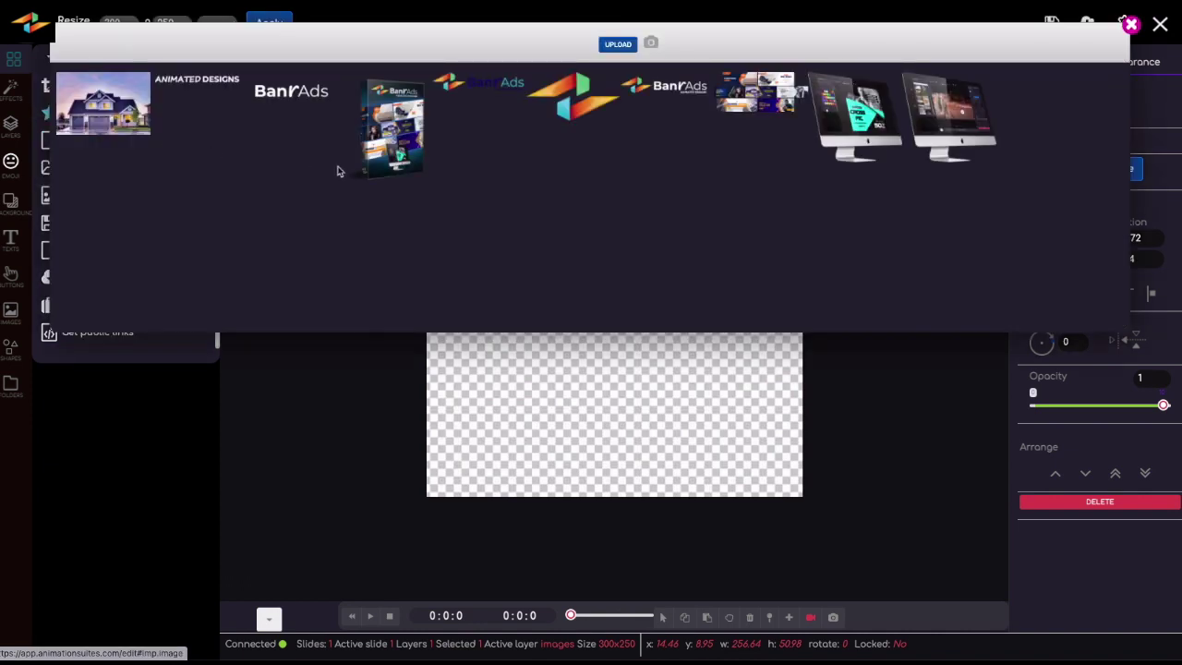
click(402, 137)
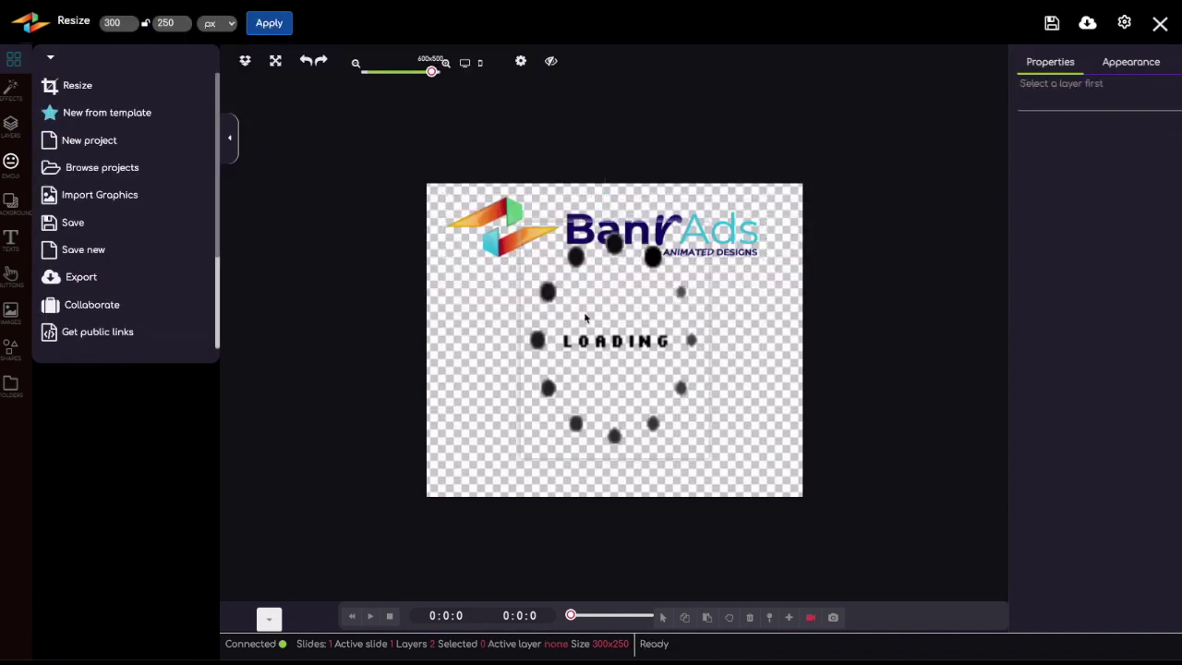
- Place the product box below the logo on the canvas's left half and size it to about 144 by 180
drag(593, 289, 522, 382)
drag(574, 322, 608, 280)
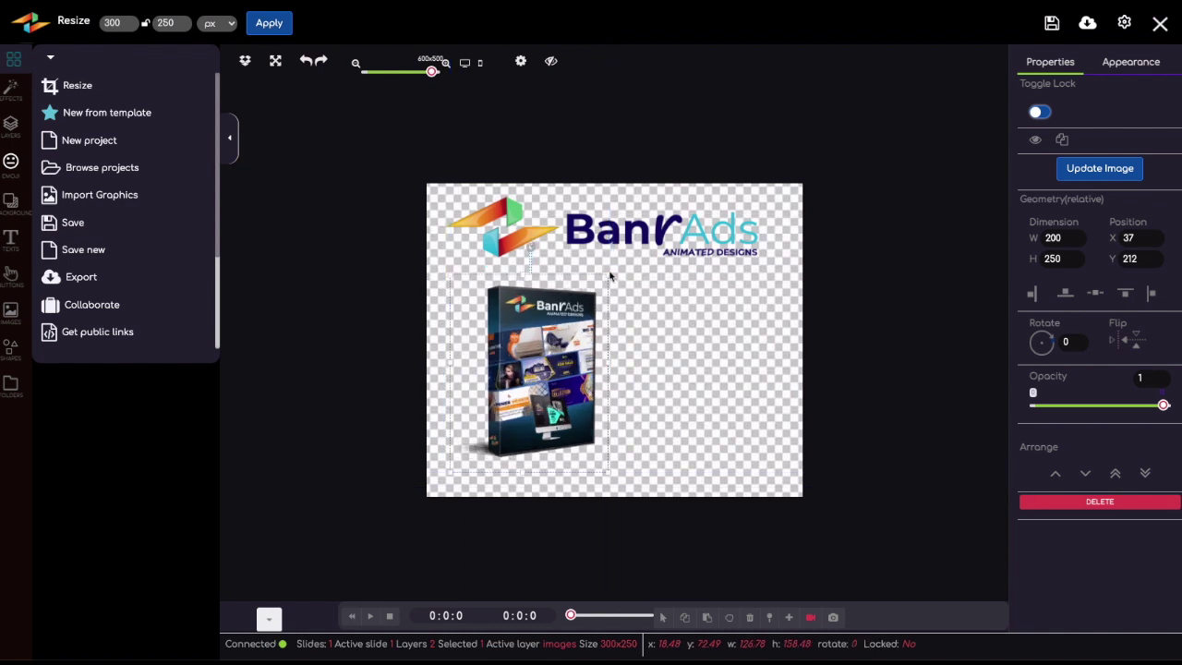
drag(551, 341, 543, 352)
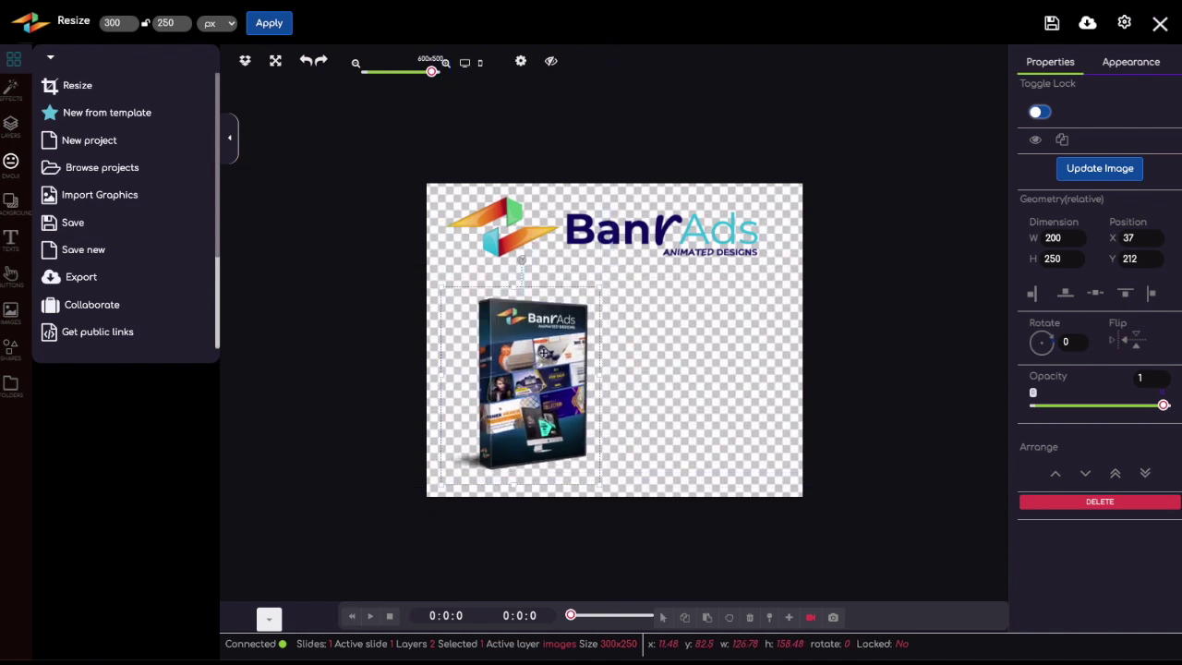
drag(601, 291, 636, 264)
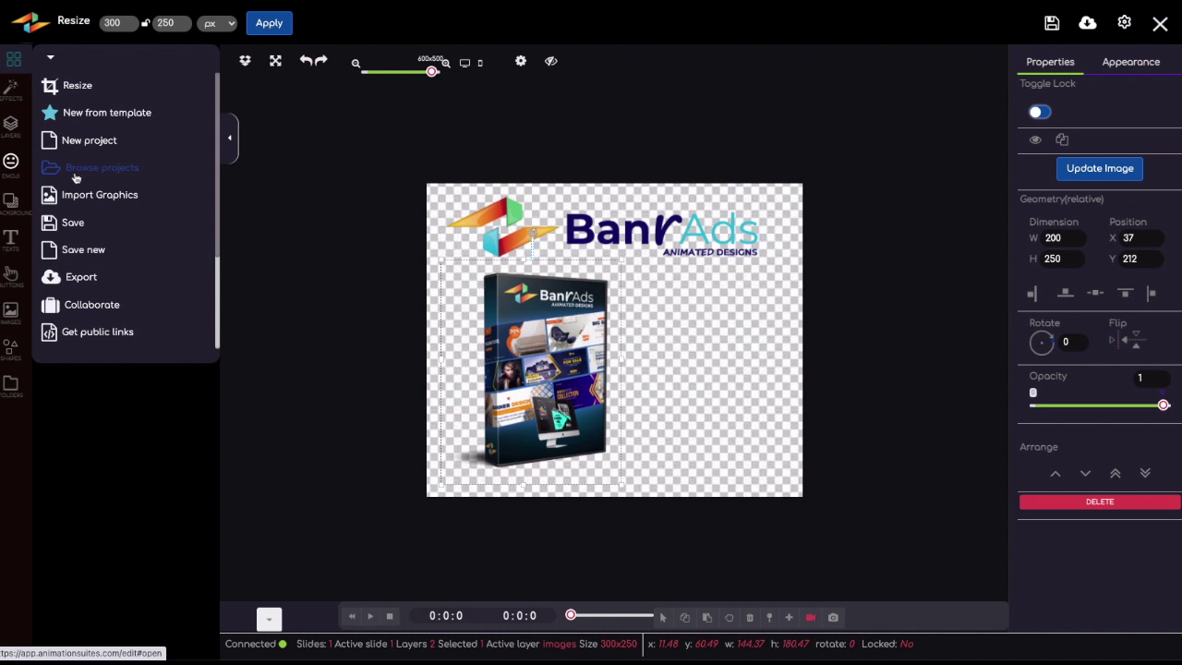
- Import the computer monitor image with the Cross Fit design from the uploaded images
click(82, 203)
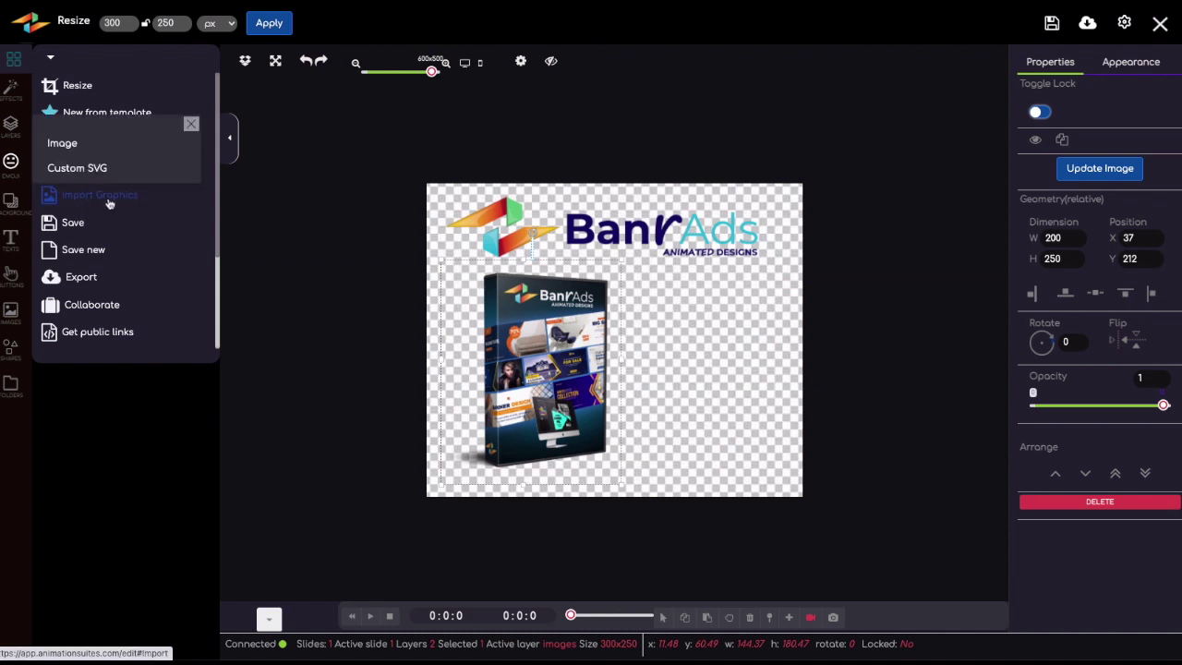
click(65, 143)
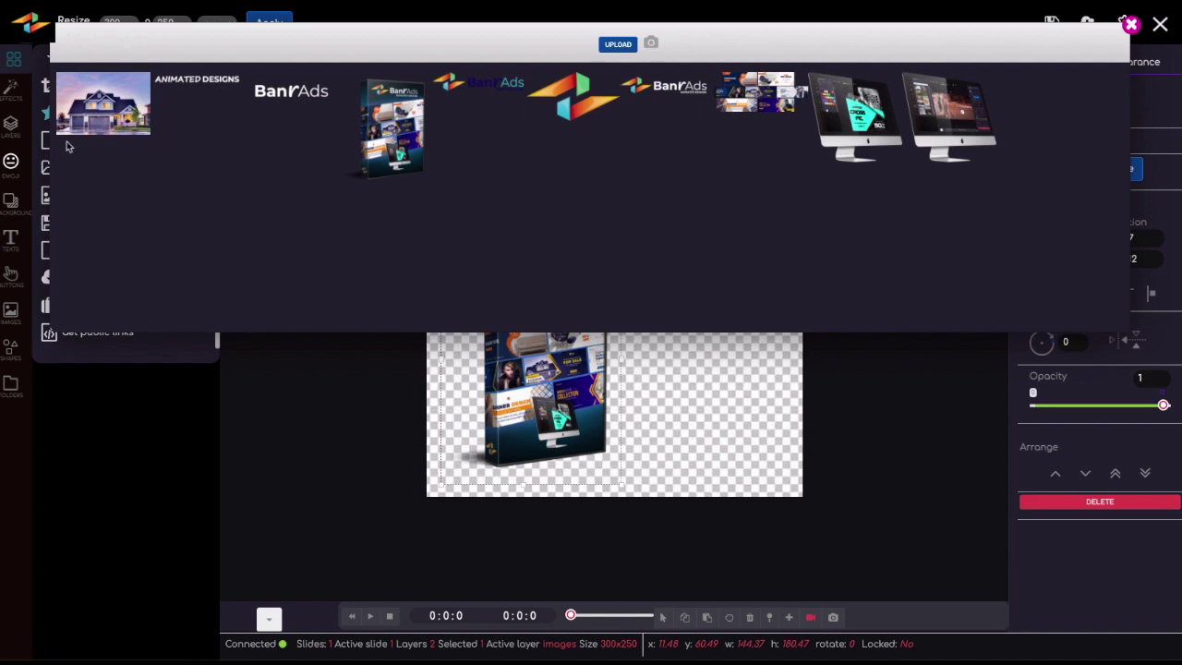
click(853, 128)
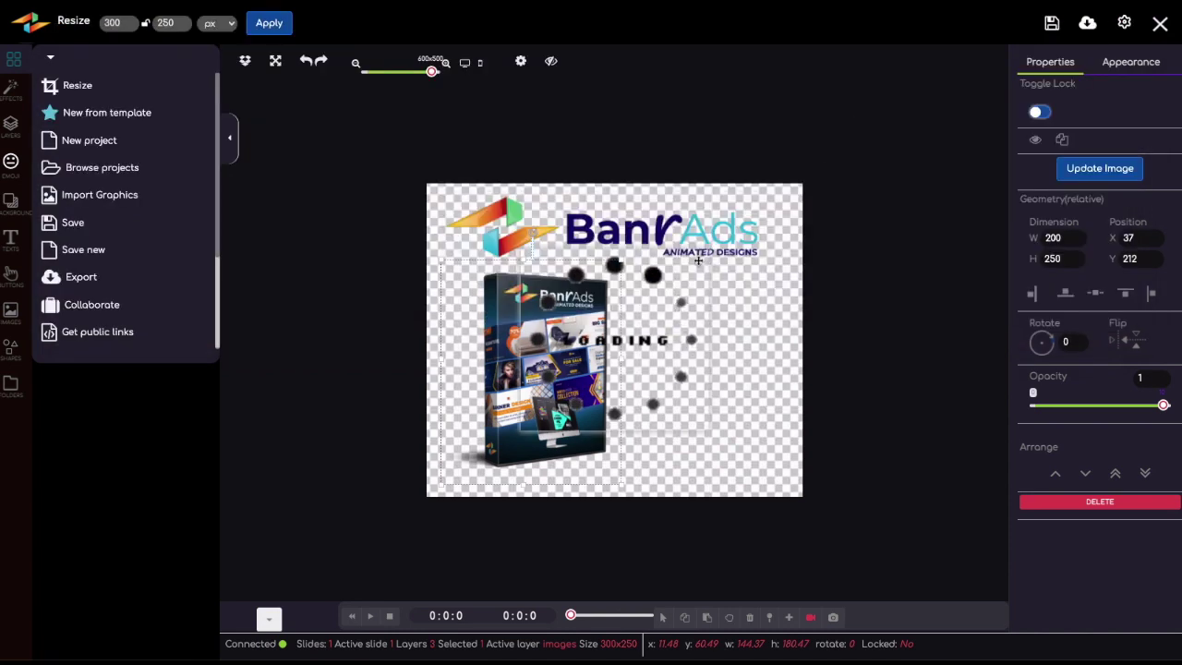
- Move the product box to about x -5, y 59 and overlap its lower corner with the monitor at about x 77, y 113
drag(605, 328, 663, 376)
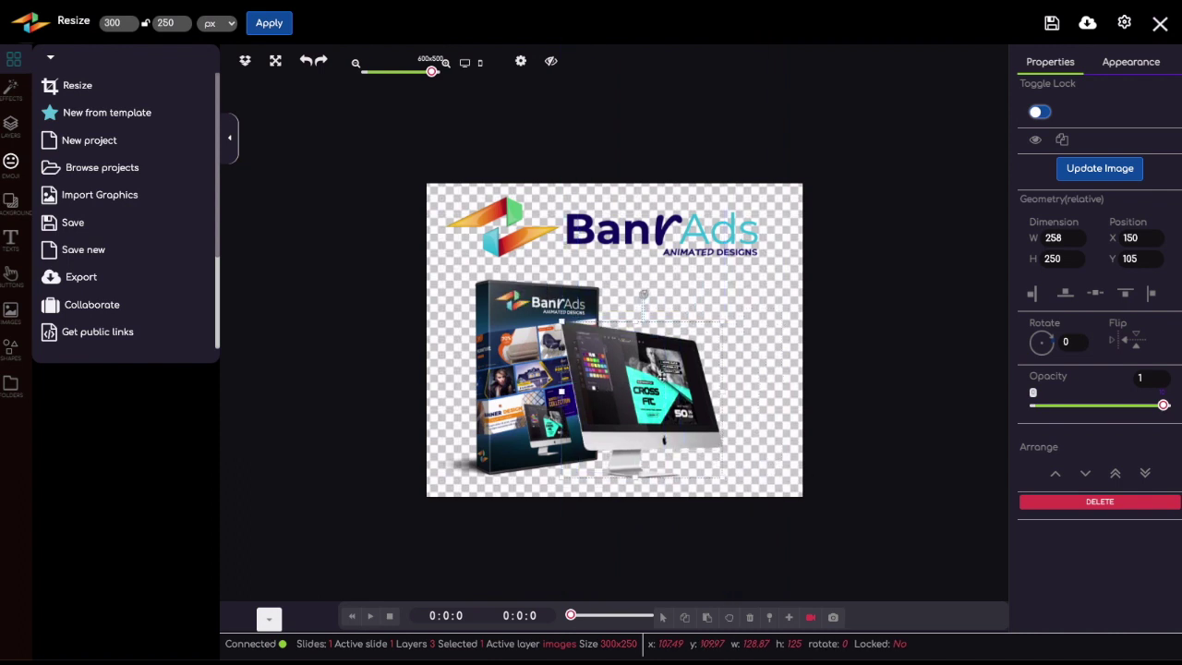
drag(562, 361, 552, 352)
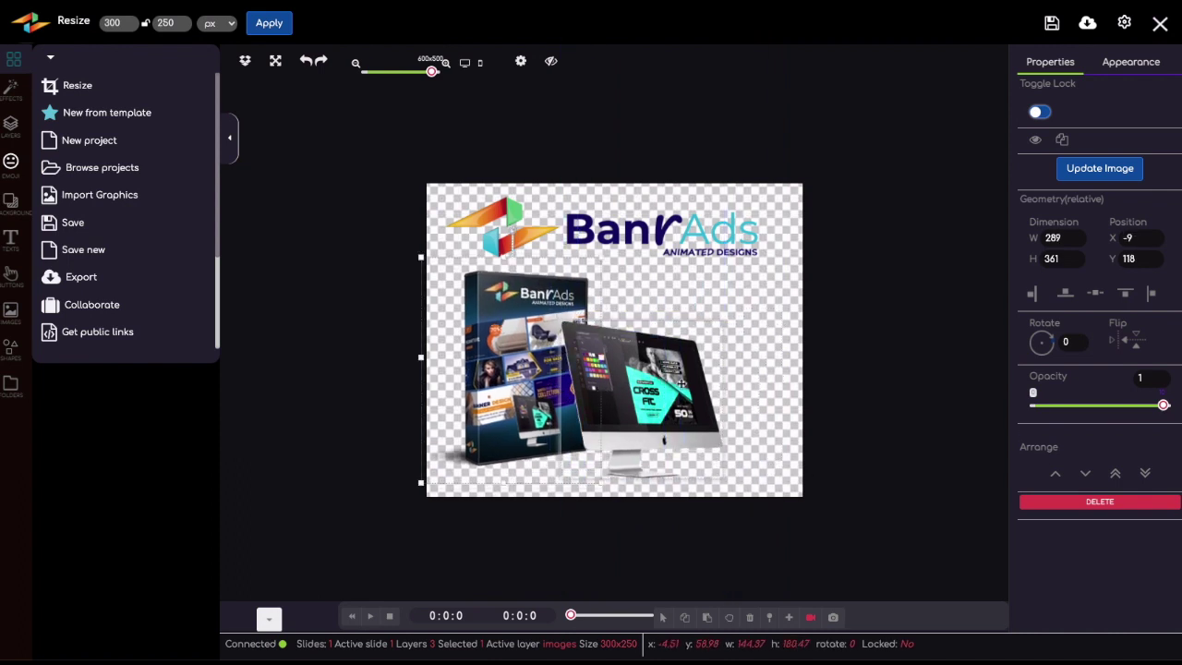
drag(640, 389, 638, 377)
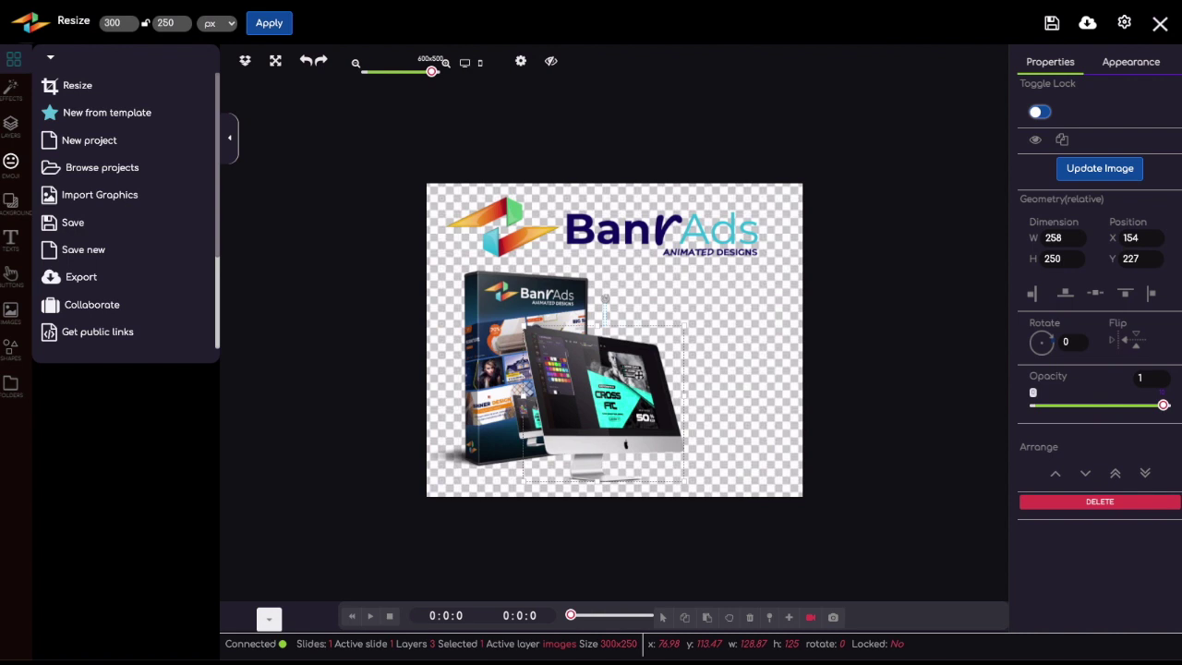
right_click(599, 356)
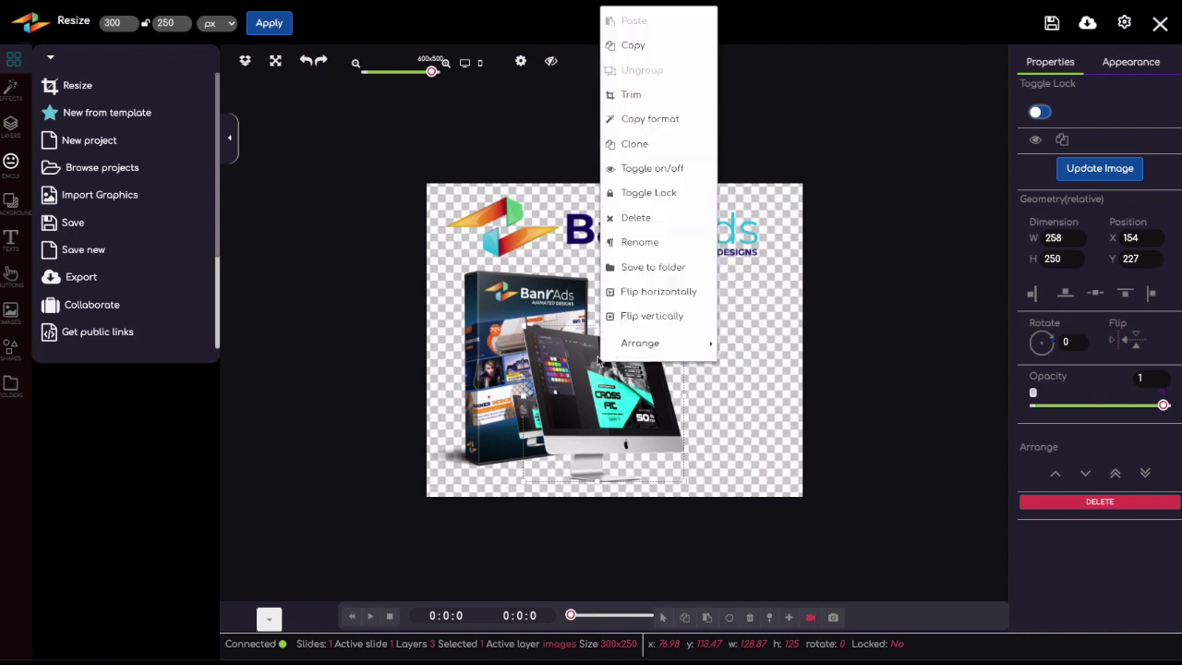
mouse_move(616, 353)
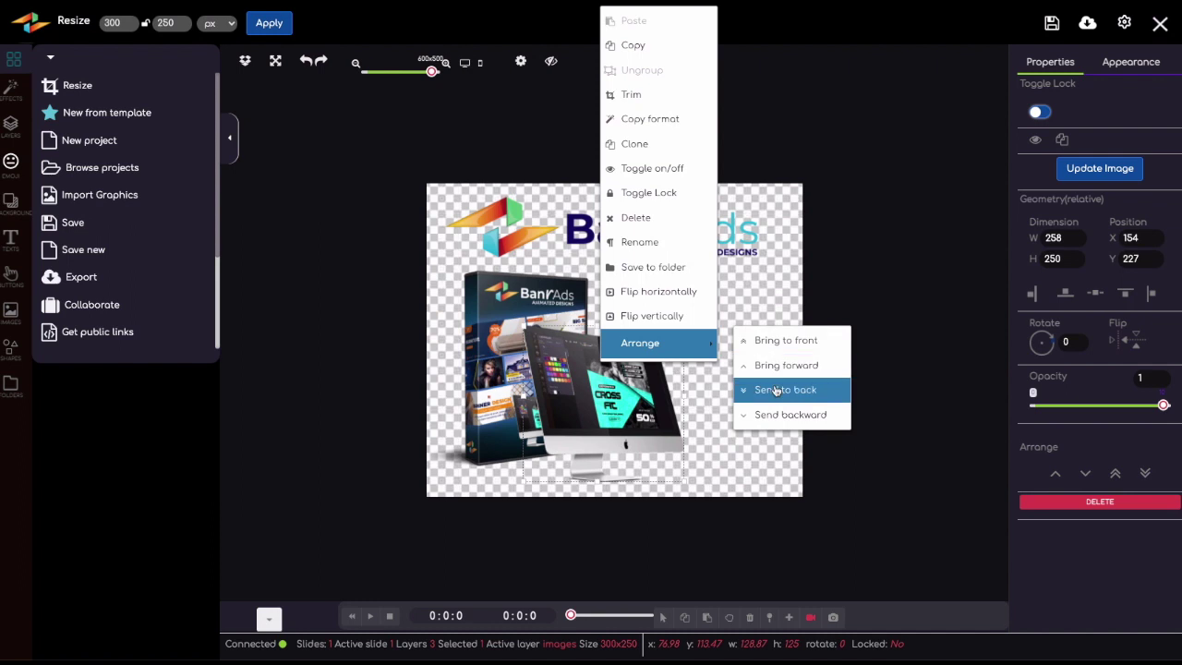
click(758, 292)
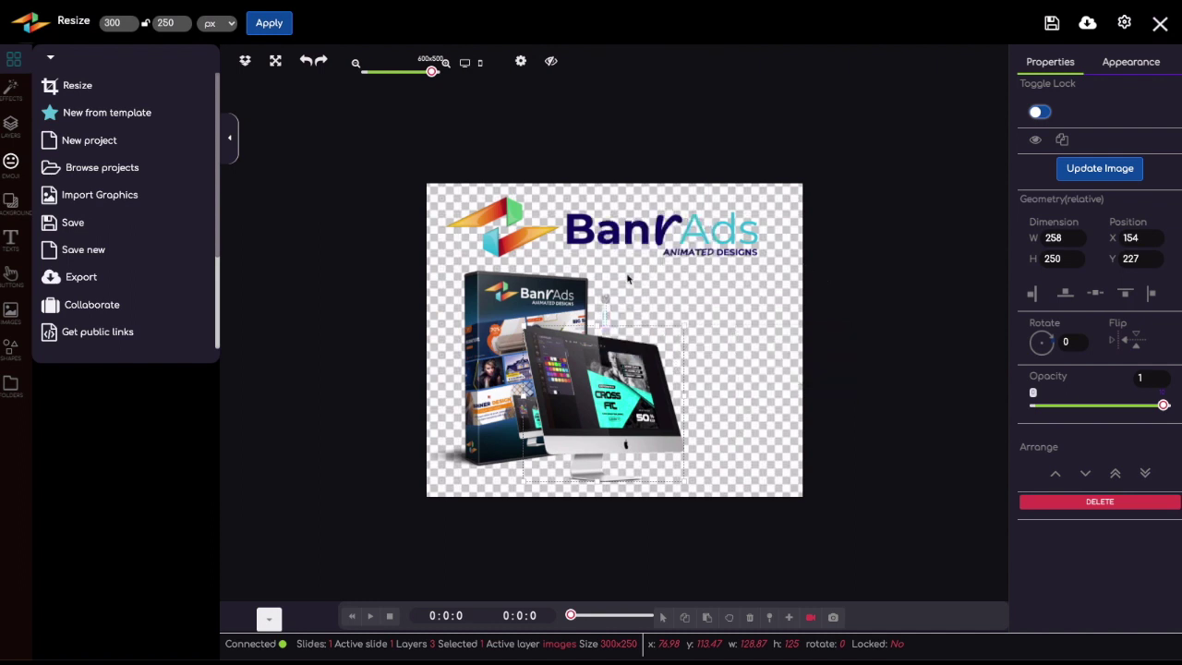
- Fill the banner background with a light off-white to grey gradient
click(7, 206)
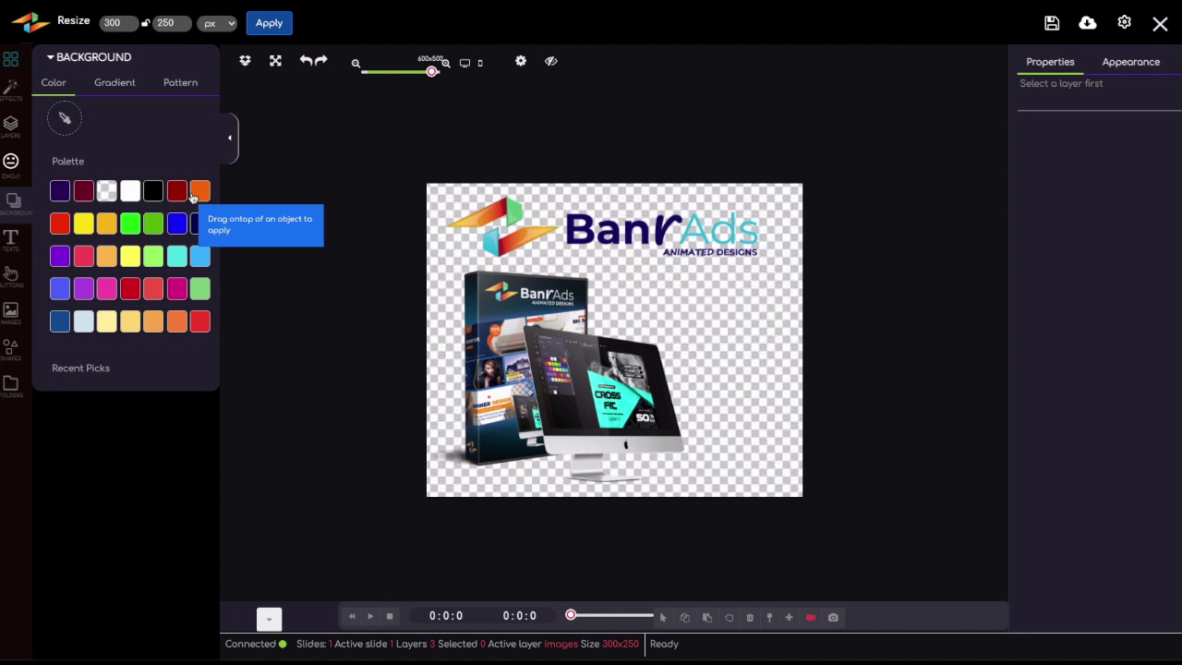
click(111, 83)
drag(138, 277, 675, 296)
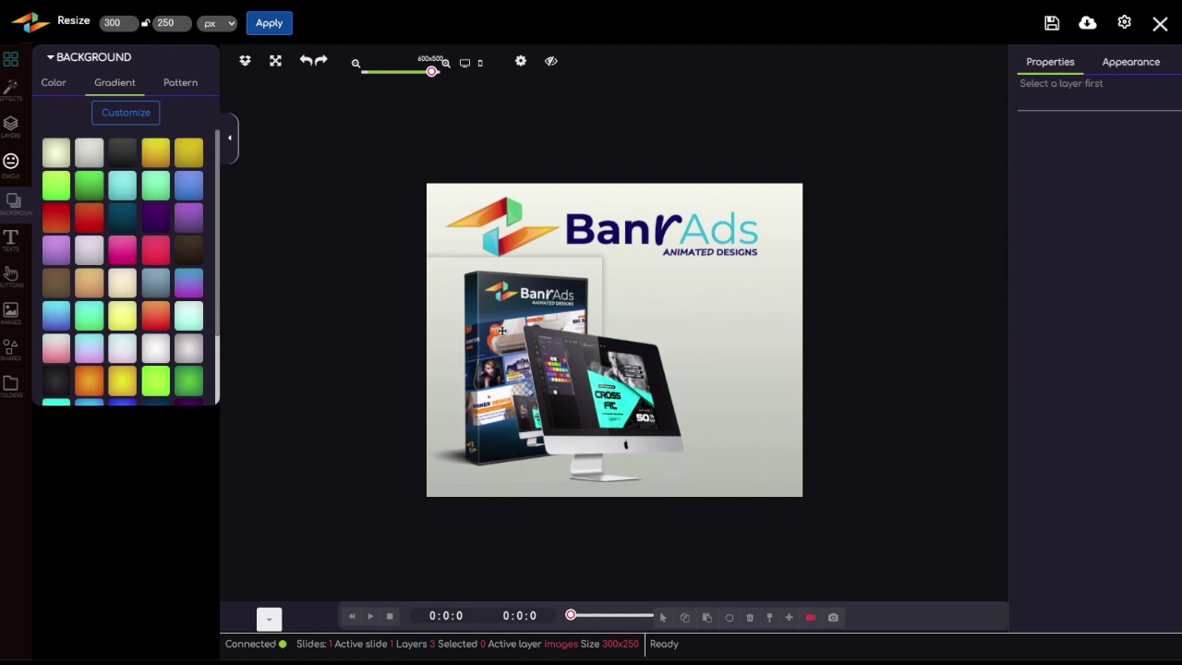
- Shift the product box to the canvas's left edge at about x -27, y 57 and the monitor to about x 62, y 116
click(502, 330)
click(533, 354)
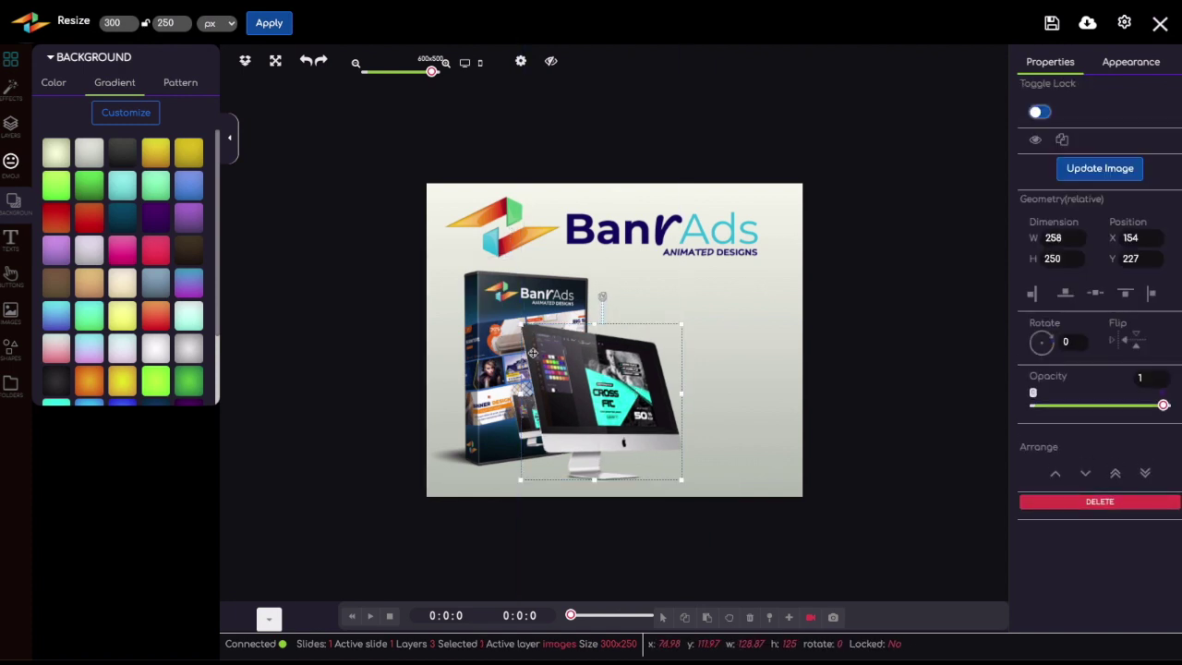
drag(503, 337, 476, 335)
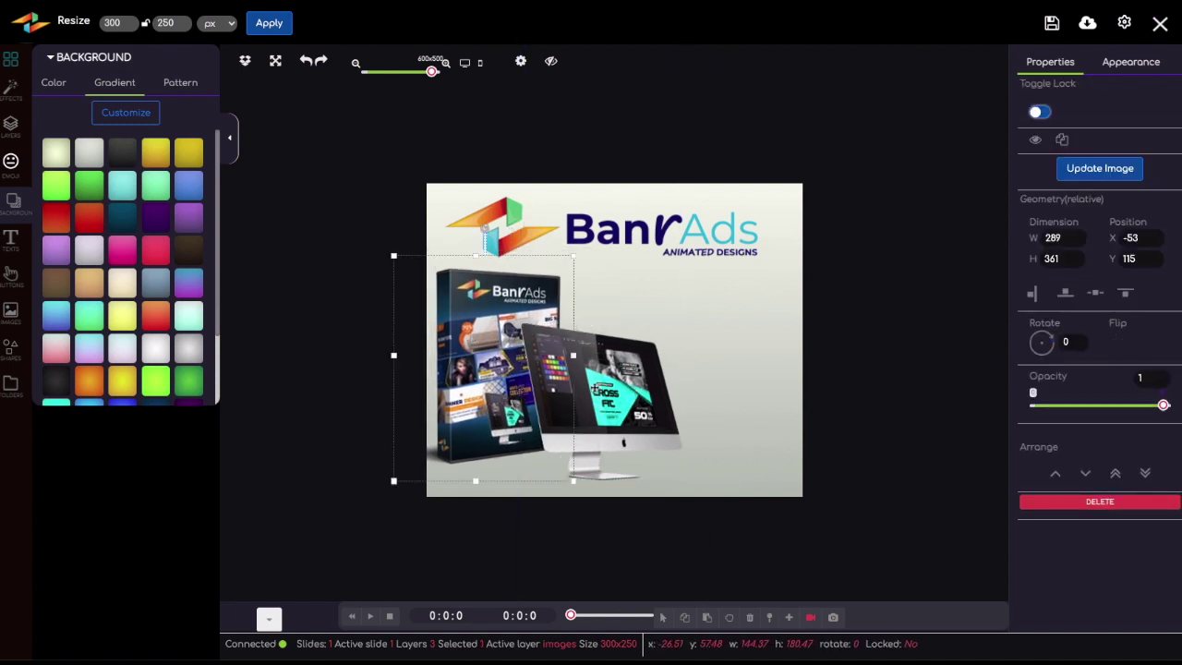
drag(610, 388, 593, 393)
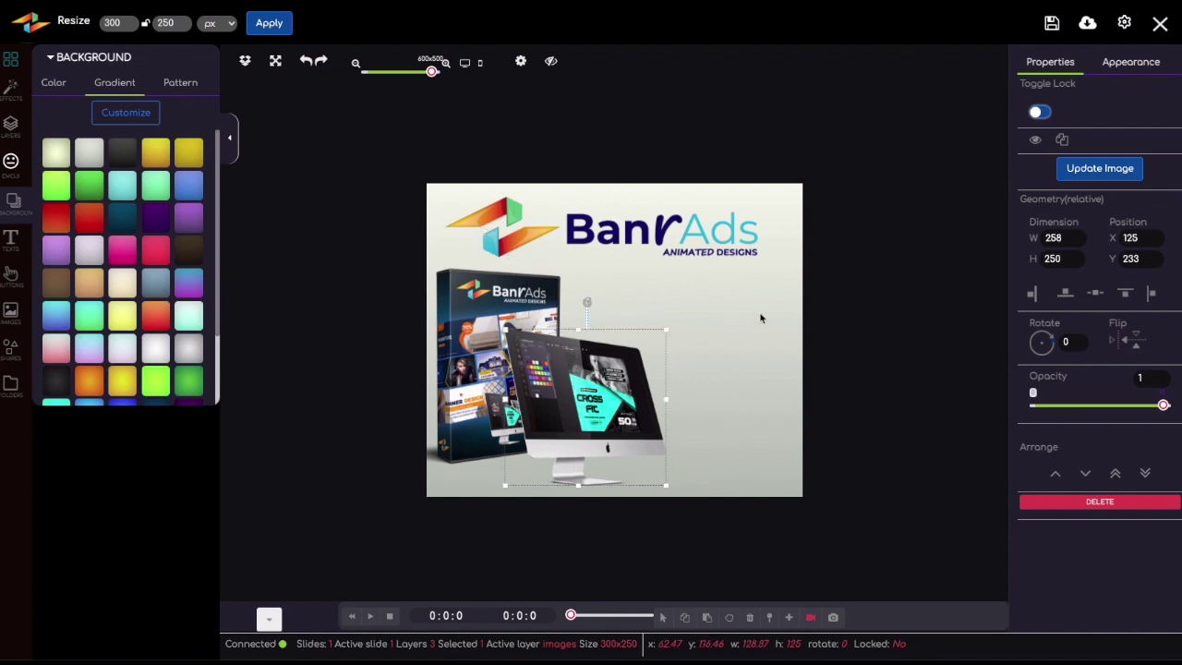
- Add the headline text "GET YOUR BANNER ANNIMATION STUDIO FOR 89% OFF!" on three lines below the logo, at about x 156, y 75
click(9, 251)
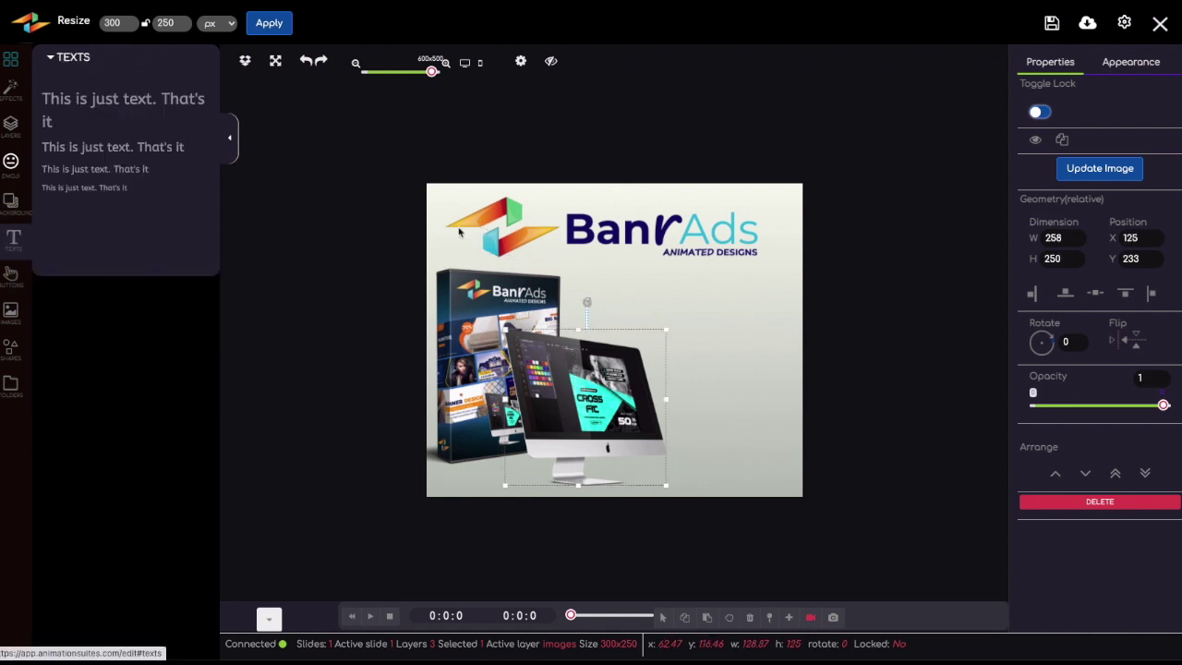
click(127, 106)
key(ctrl+a)
text(GET YOUR BANNER ANNIMATION STUDIO FOR 89% OFF!)
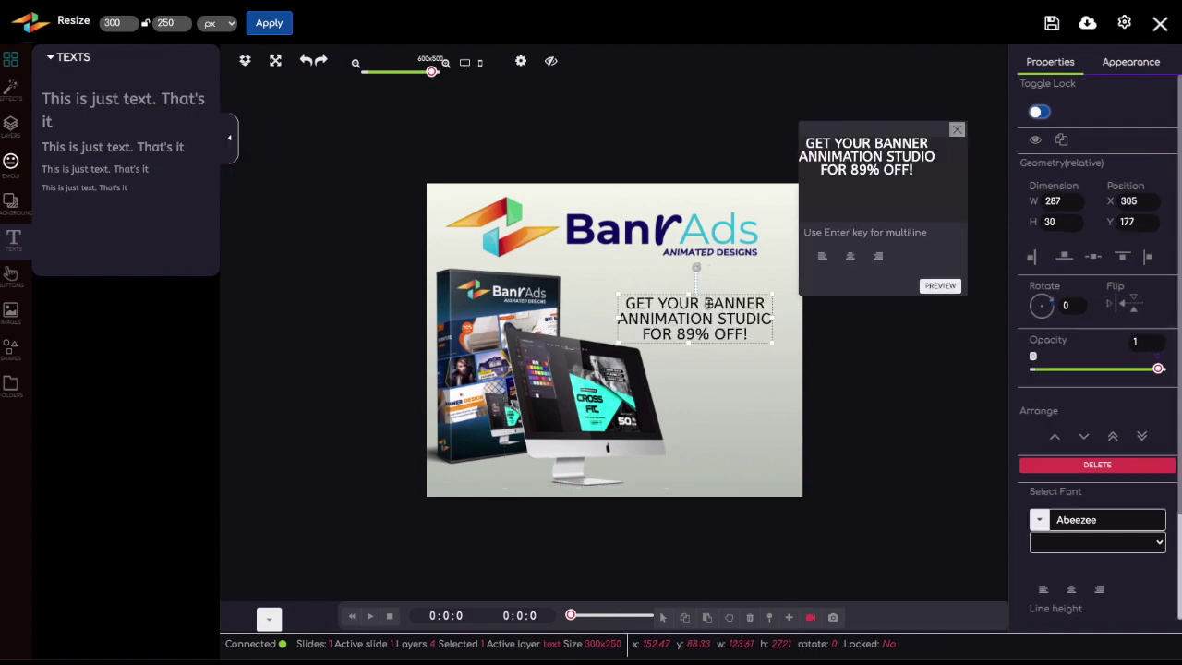
drag(717, 301, 720, 283)
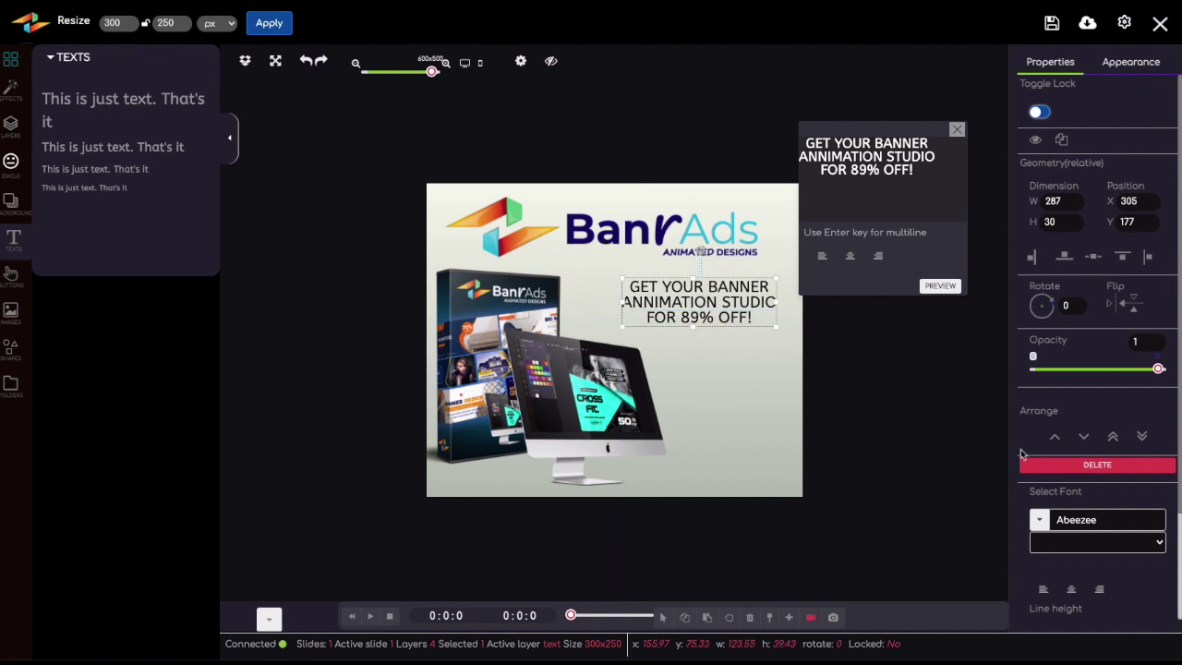
- Set the headline text's solid background fill to red (#ff0505)
click(1132, 62)
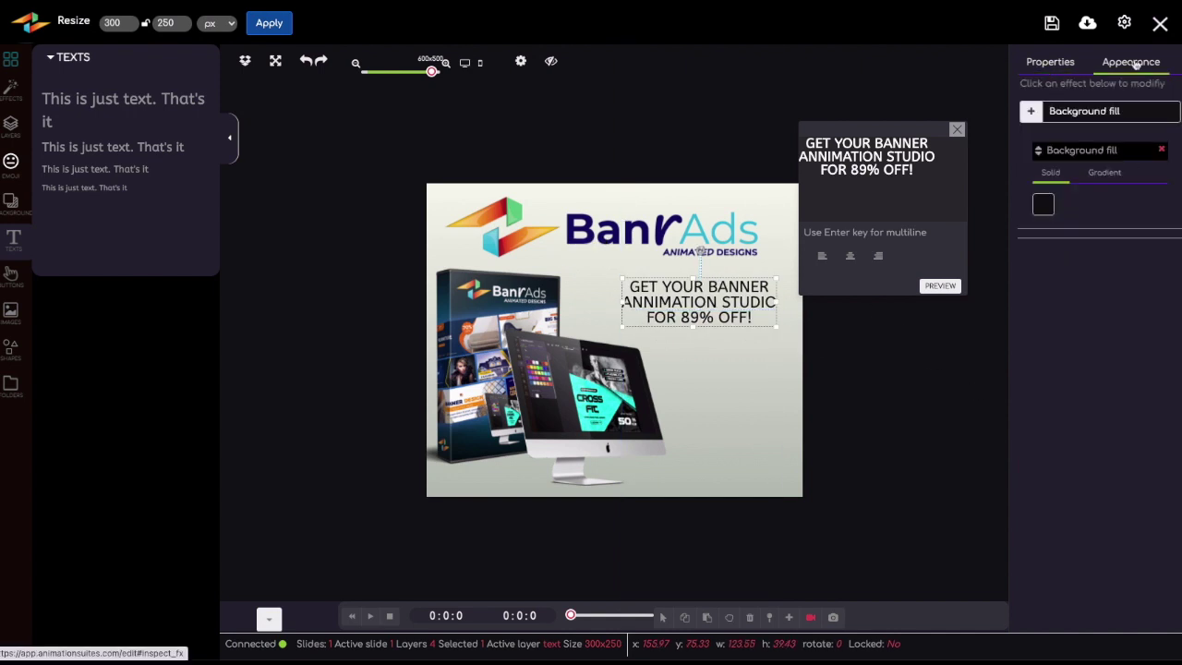
click(1042, 207)
drag(1128, 222, 1153, 203)
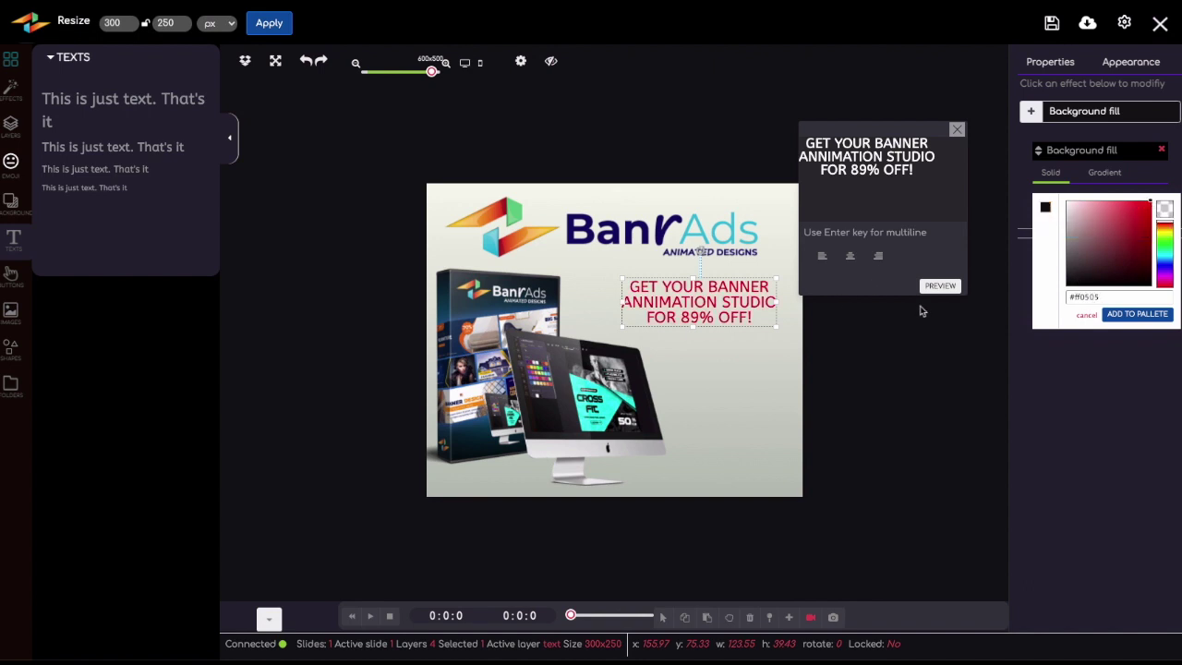
- Change the headline's font to Montserrat Bold, enlarge it to about 155 by 48 and place it at about x 134, y 72
click(952, 288)
drag(622, 338, 593, 336)
drag(676, 311, 690, 308)
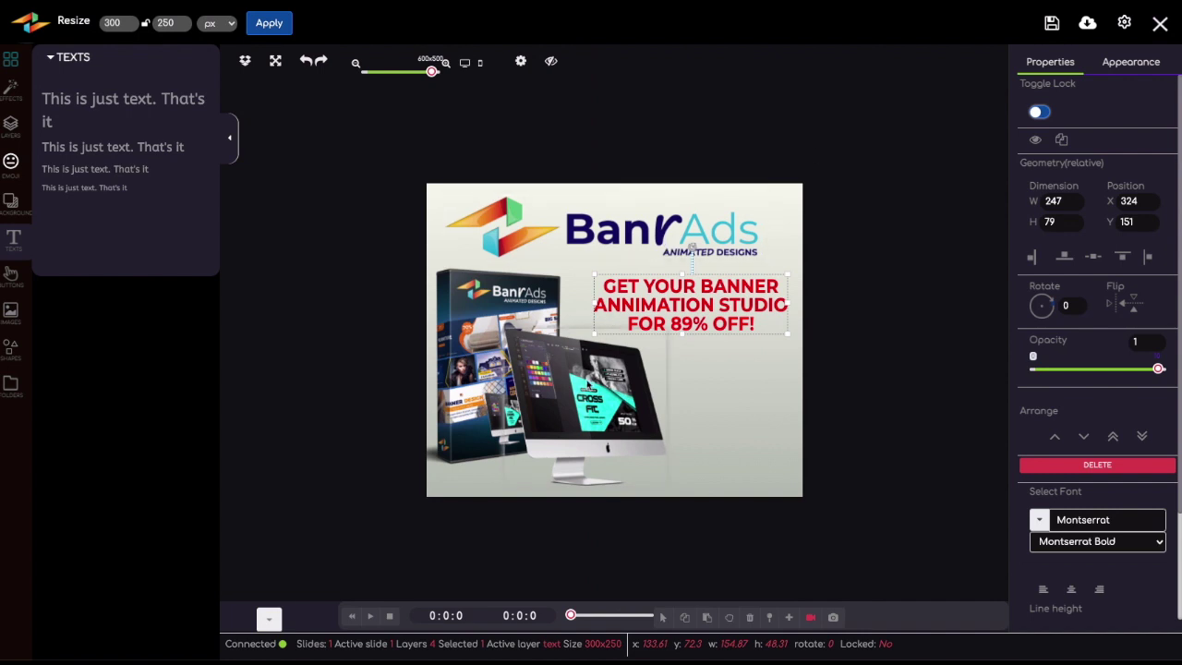
right_click(589, 385)
click(950, 372)
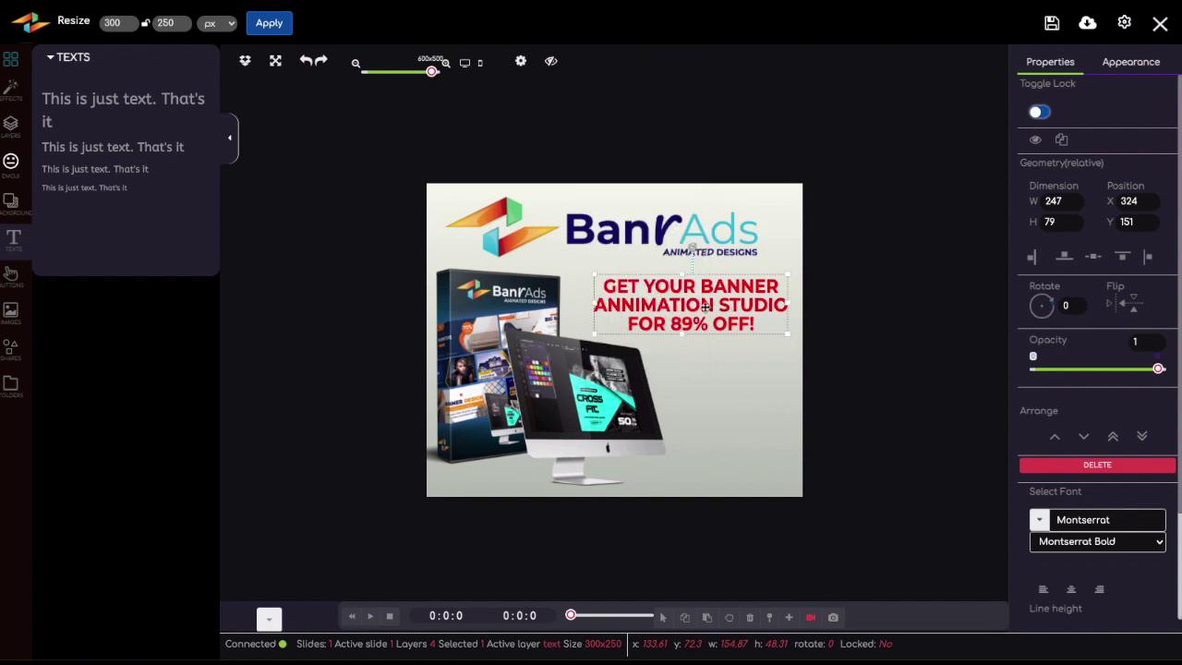
- Open the animation timeline and add the Typewriter lettering effect to the headline text at the start
click(268, 619)
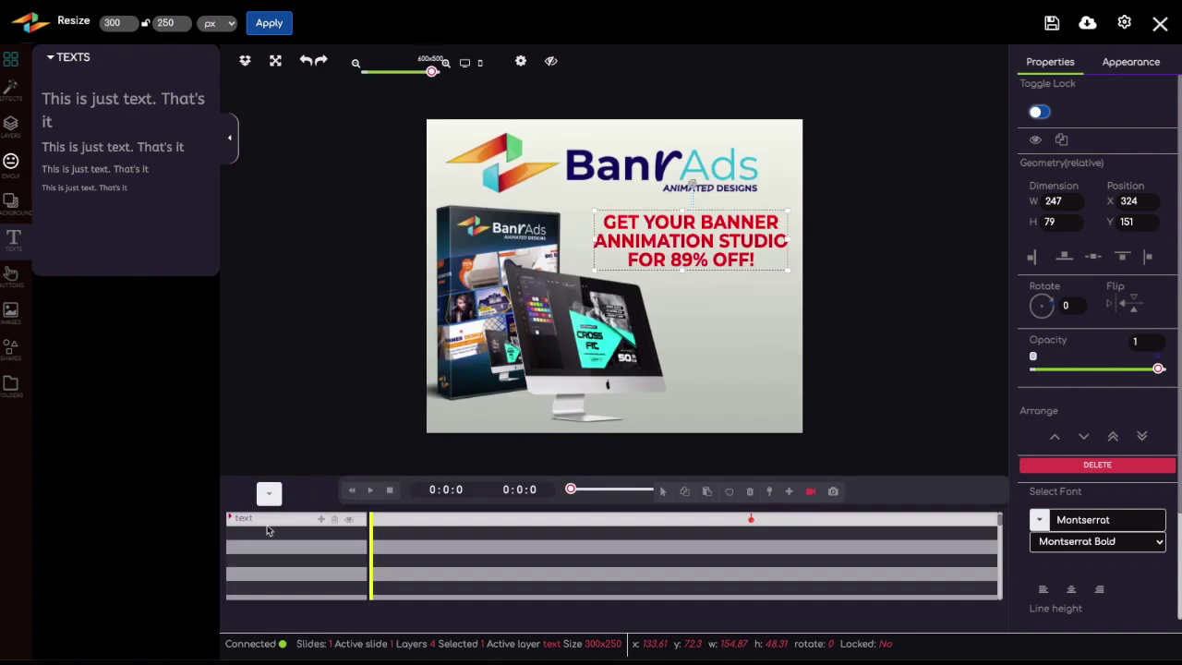
click(321, 519)
scroll(377, 443, down, 3)
scroll(376, 471, down, 5)
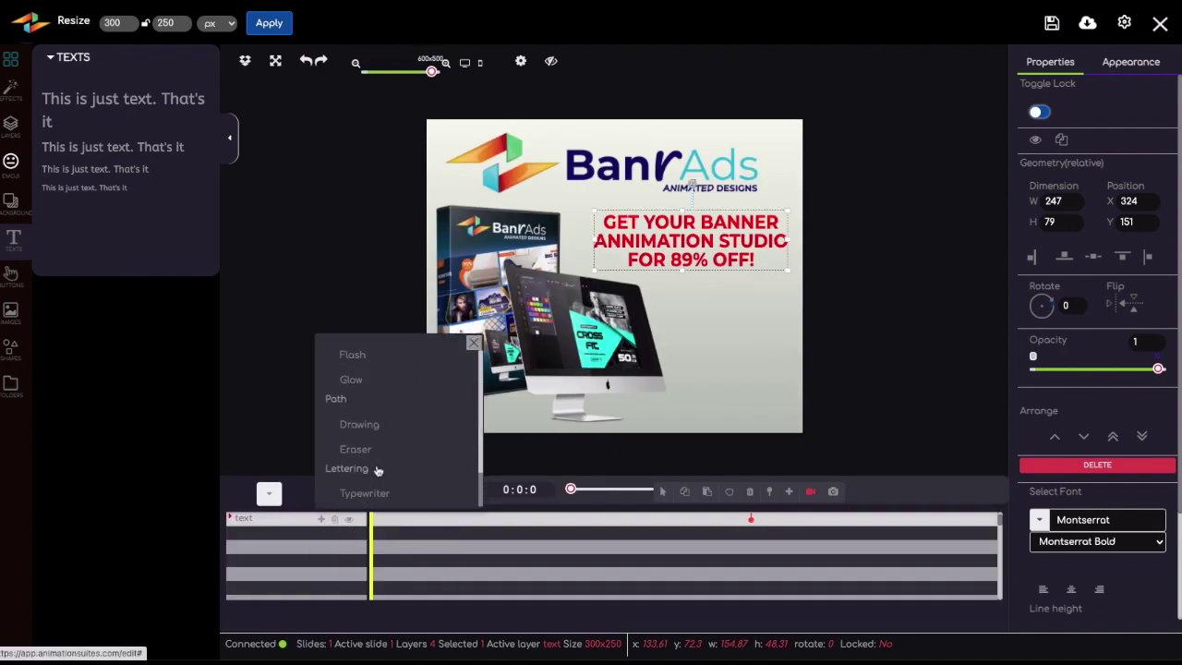
click(371, 495)
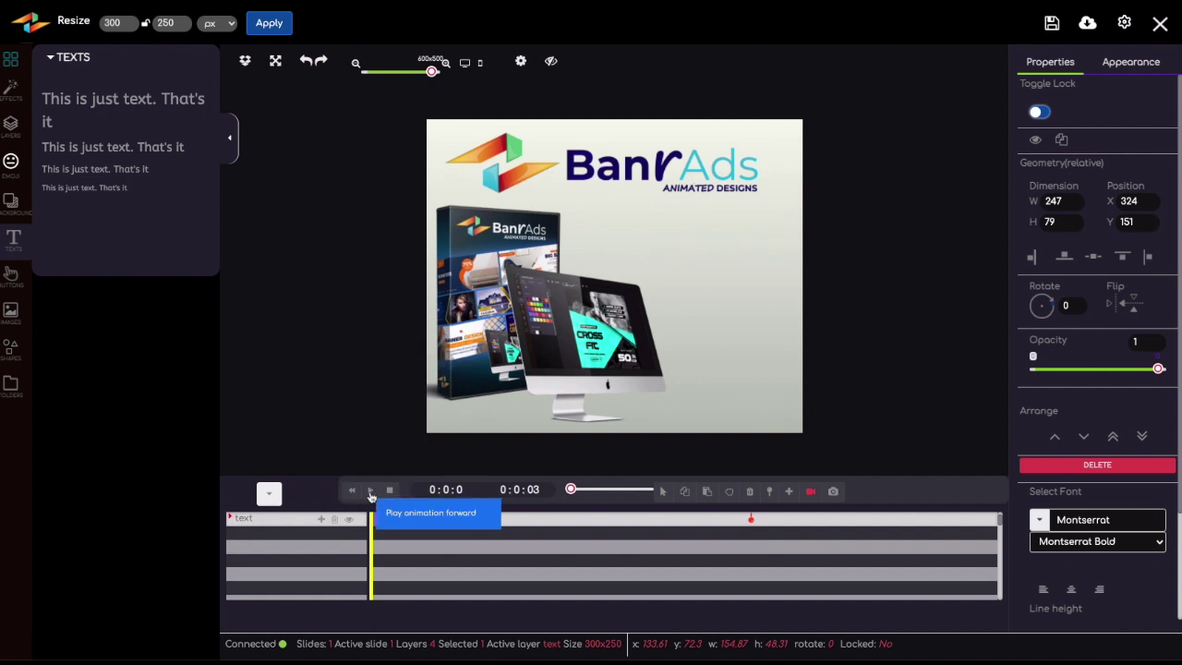
- Add a Slide left transition to the product box image at the start of the timeline
click(470, 256)
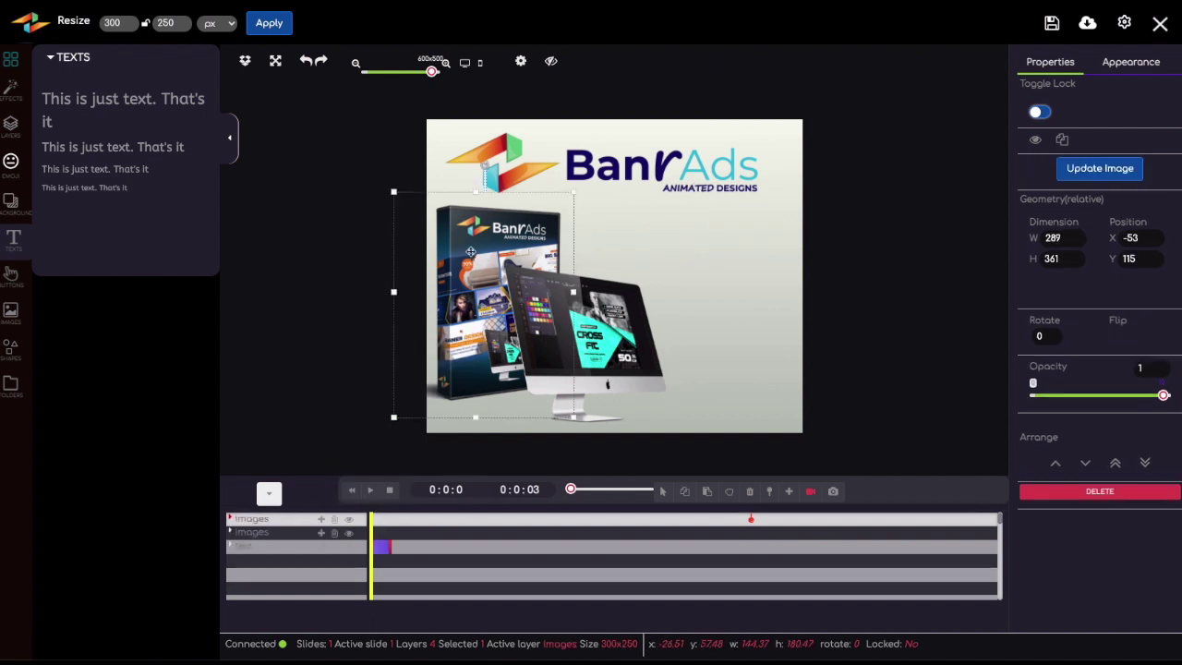
click(321, 519)
scroll(387, 400, up, 5)
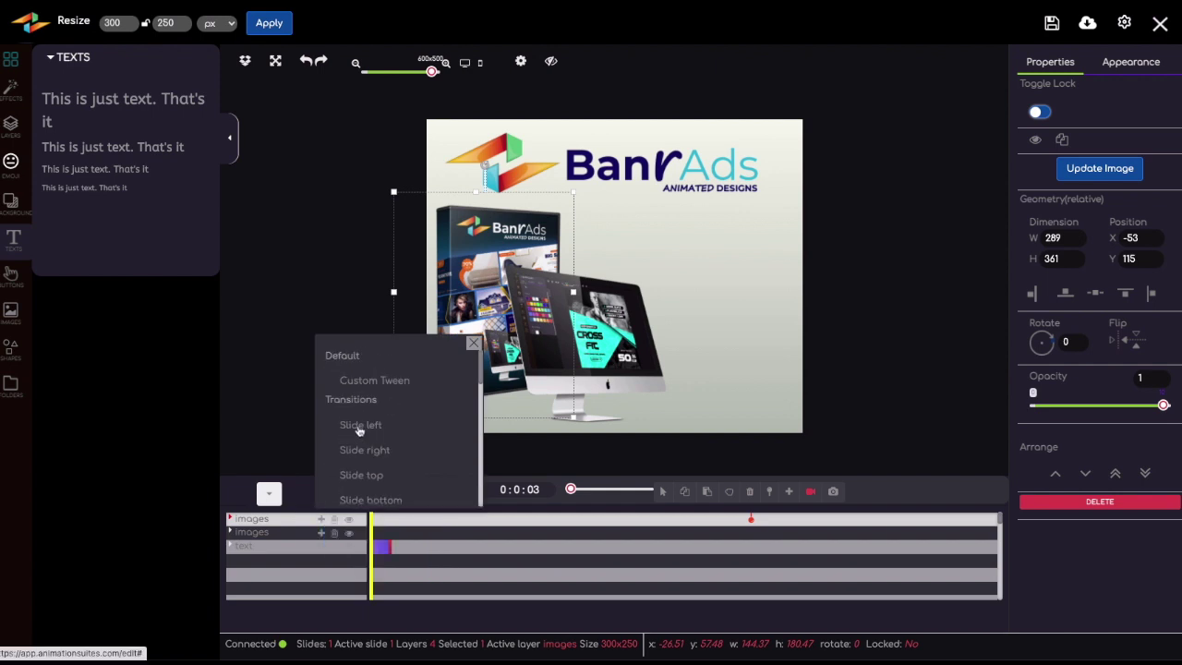
click(368, 431)
click(611, 238)
- Add a Slide top transition to the monitor image at the timeline's start and play the animation
click(577, 346)
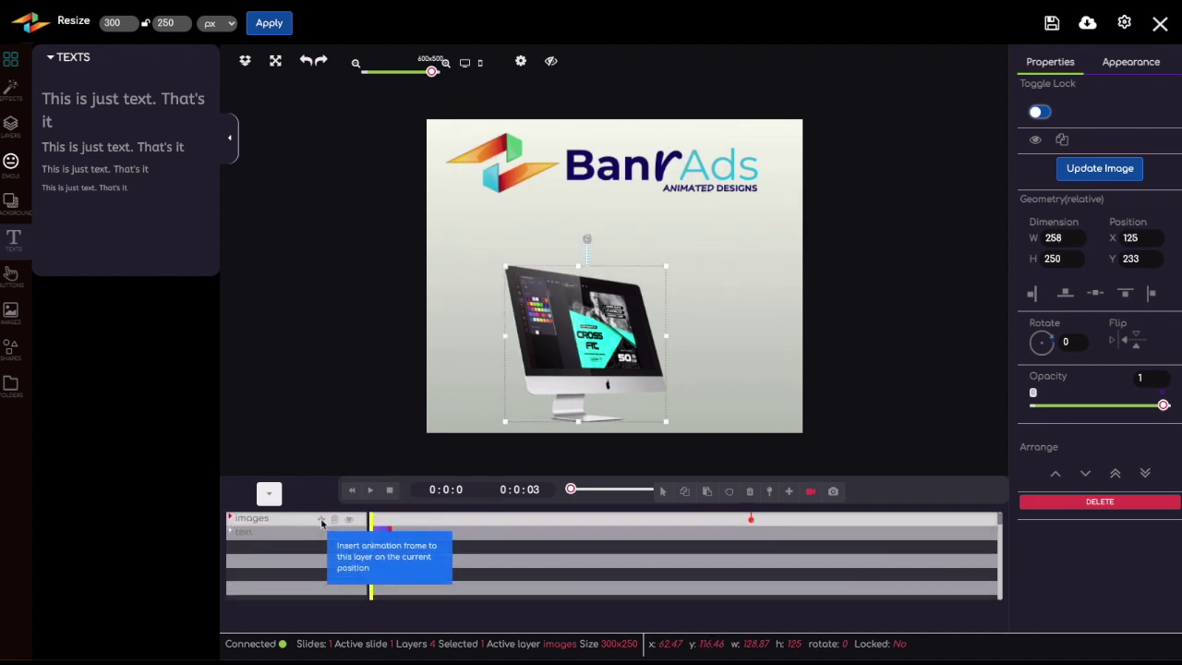
click(322, 521)
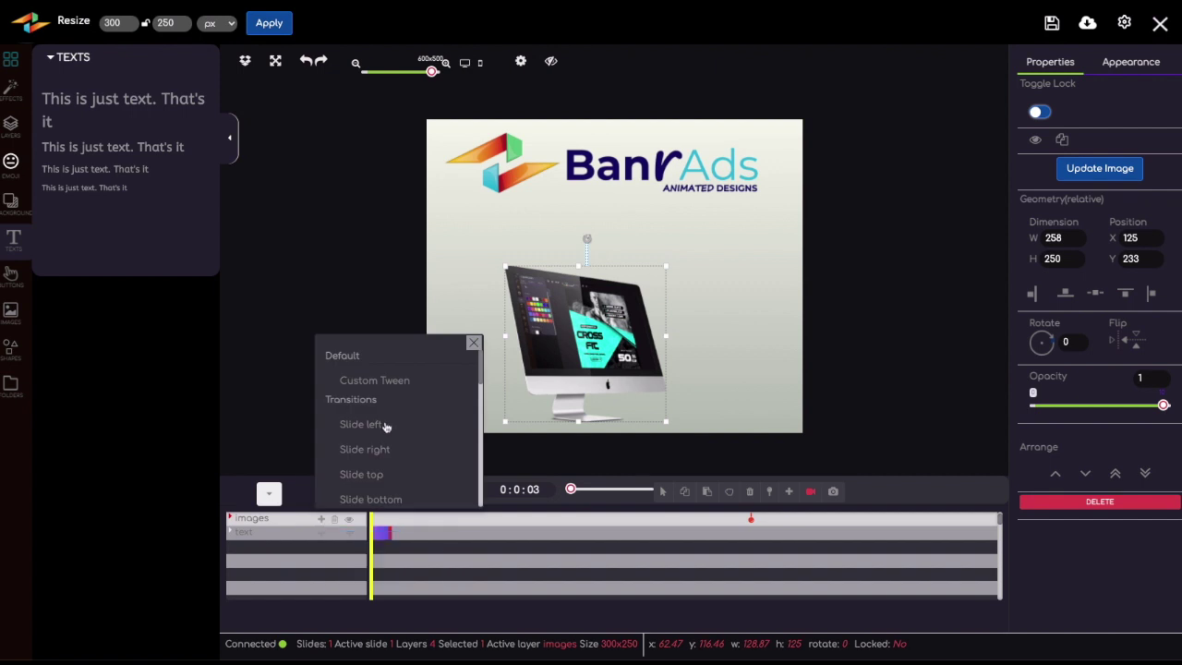
click(369, 473)
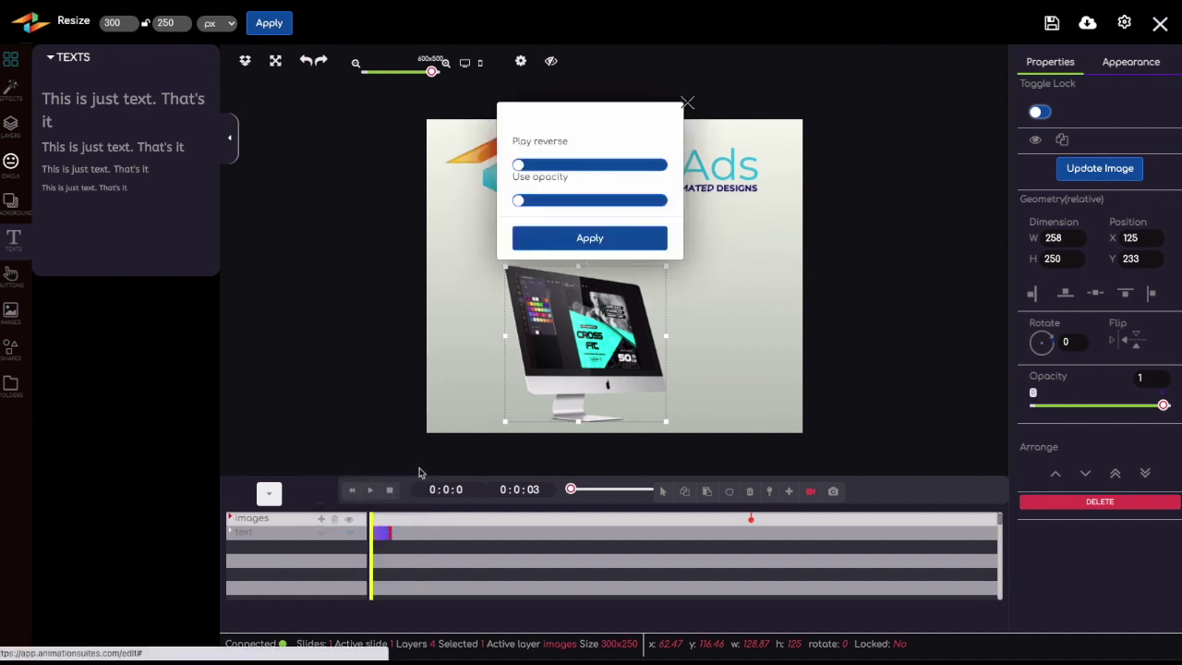
click(589, 237)
click(373, 492)
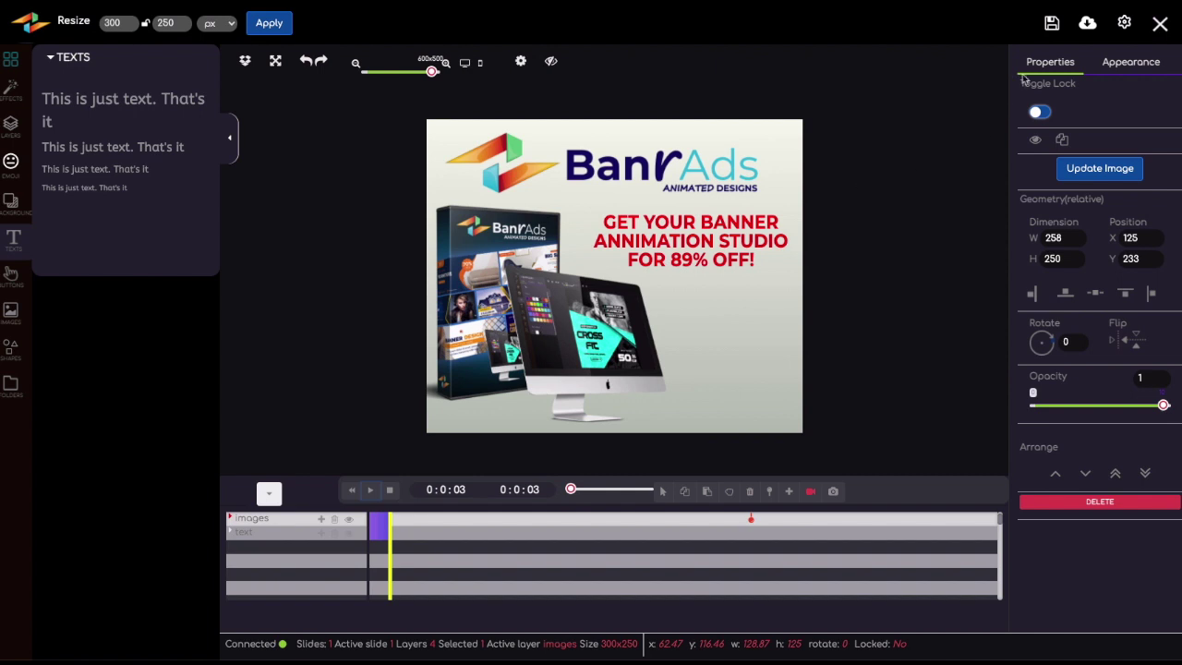
- Save the banner project and export it as a GIF animation
click(1052, 22)
click(1088, 25)
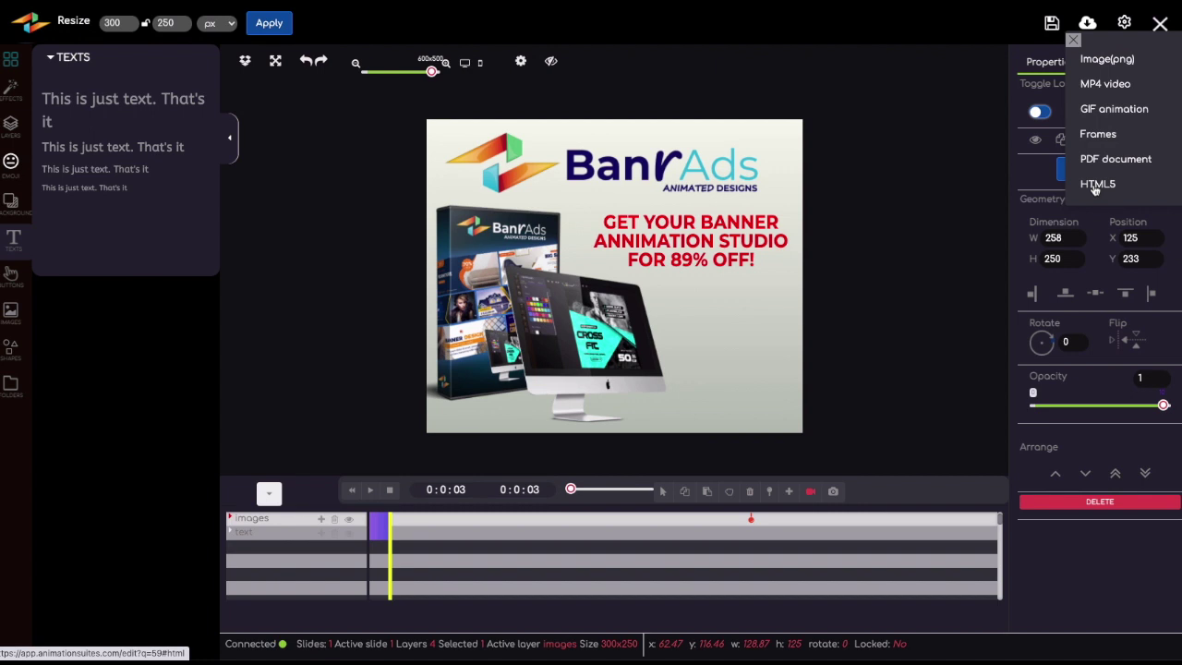
click(1093, 110)
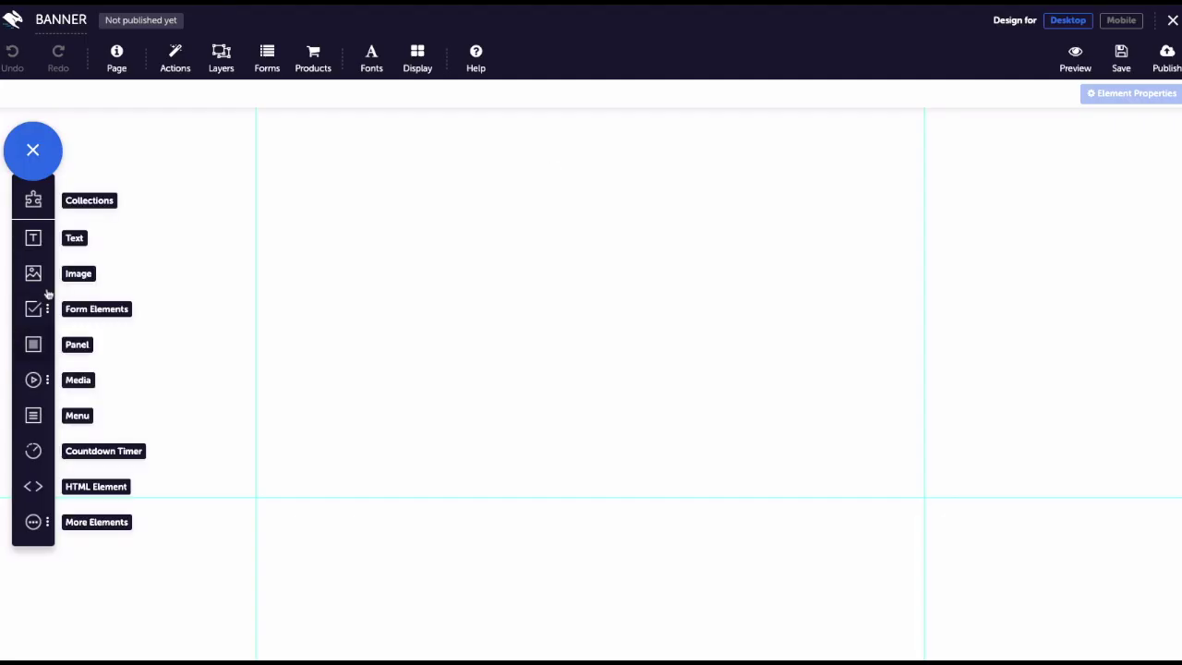
- In the page builder's BANNER page, start adding an image and upload the exported banner file from Downloads to the Media Gallery
click(37, 275)
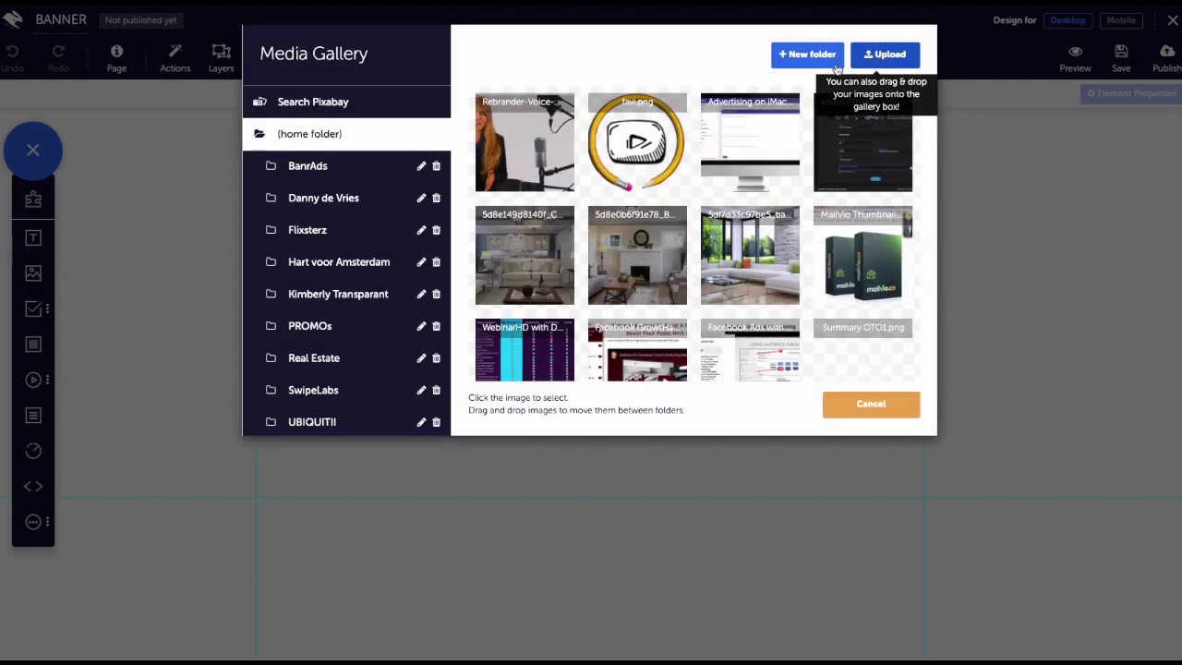
click(889, 53)
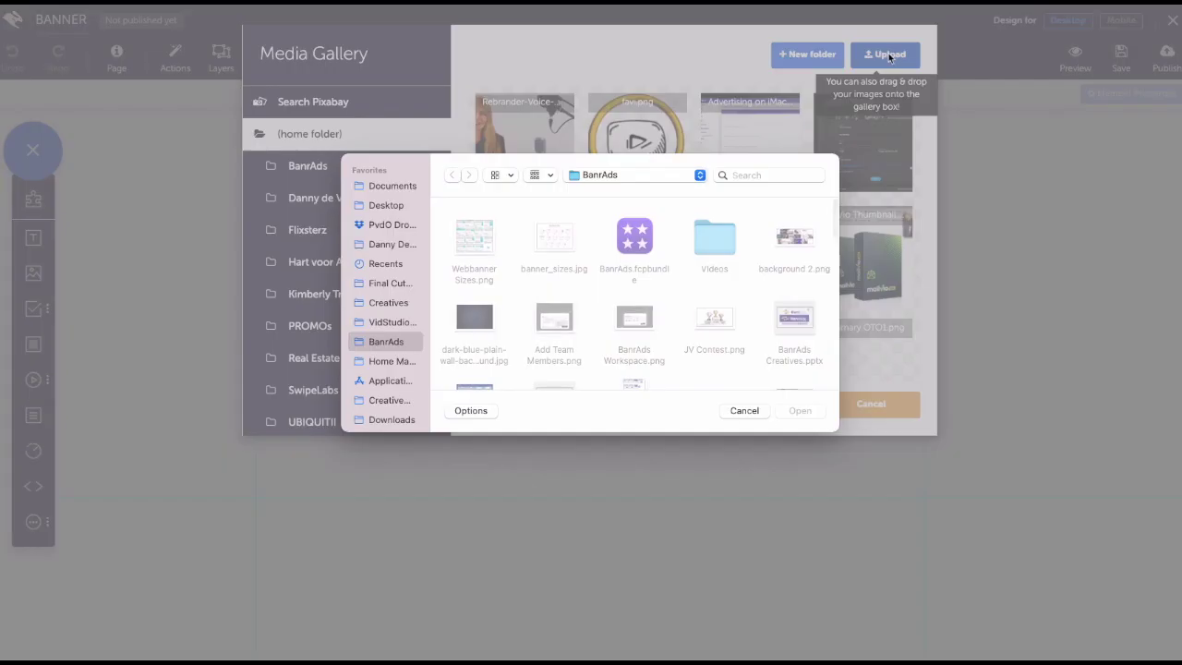
click(392, 420)
double_click(475, 242)
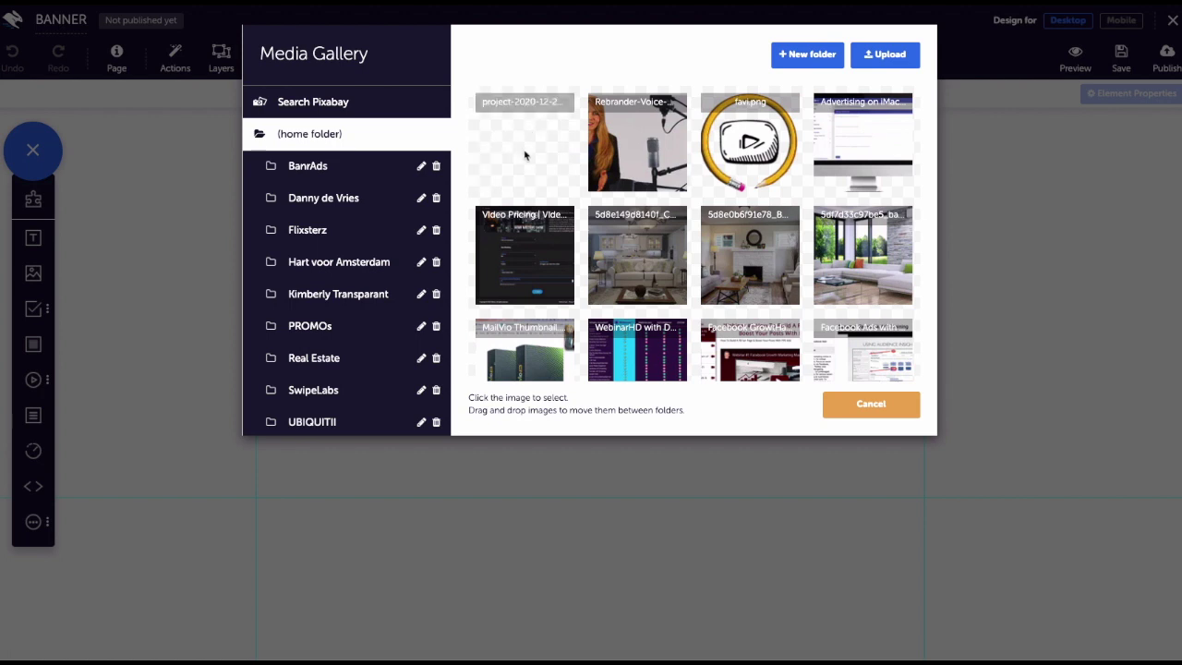
click(524, 150)
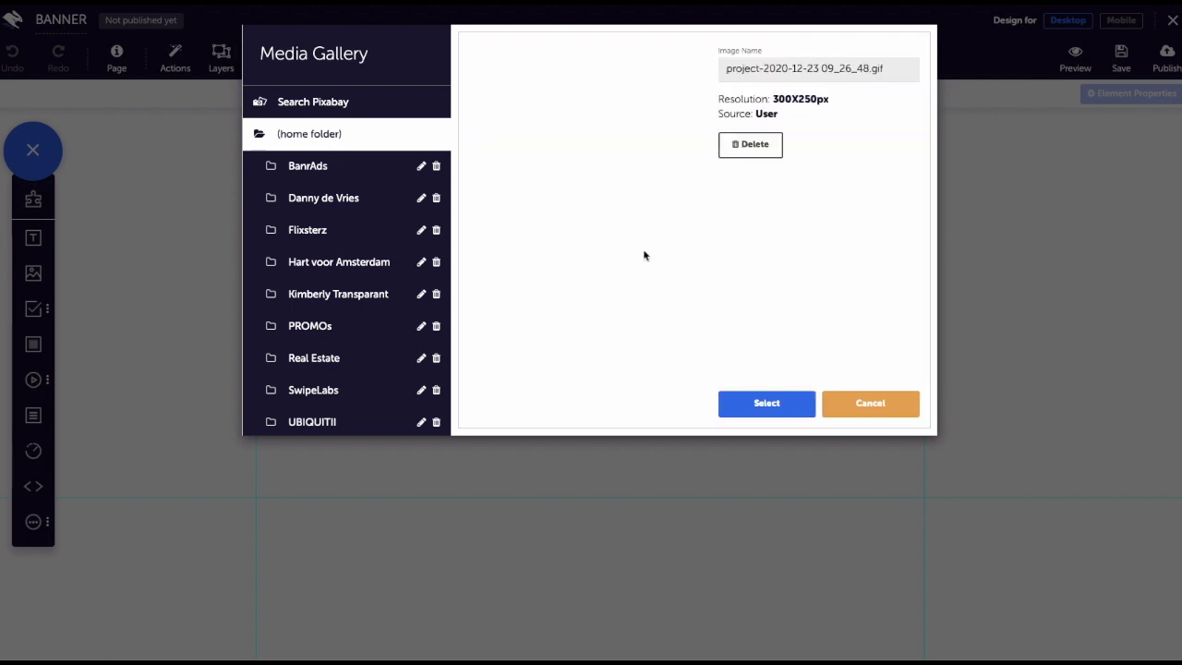
click(763, 406)
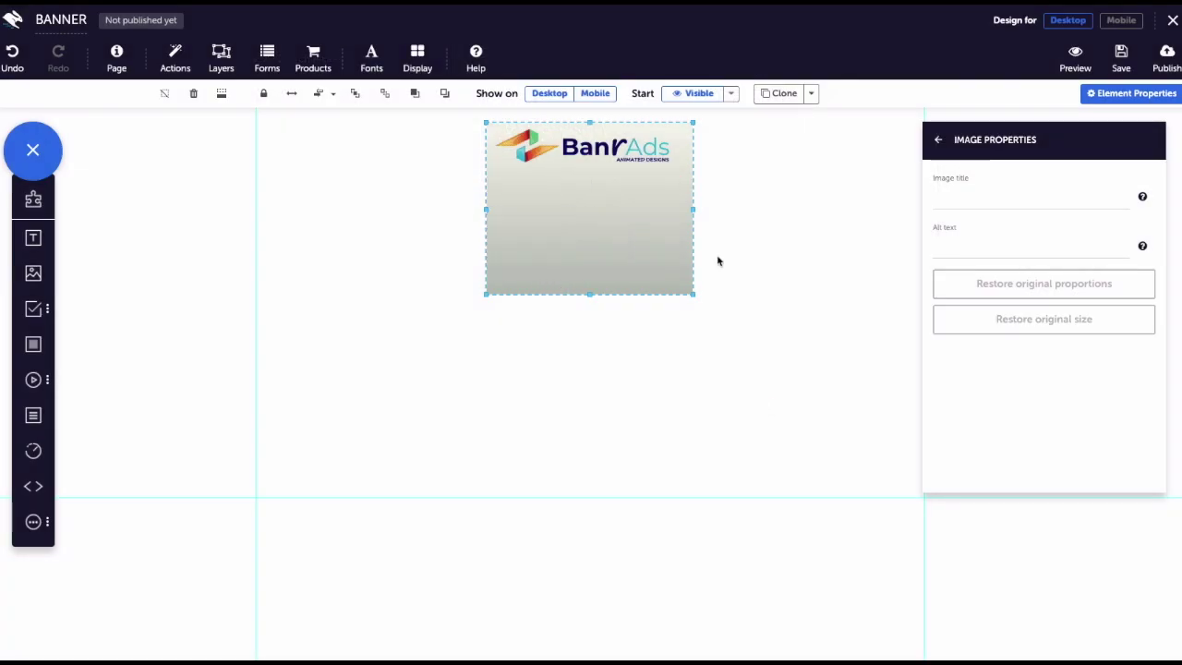
drag(601, 234, 800, 194)
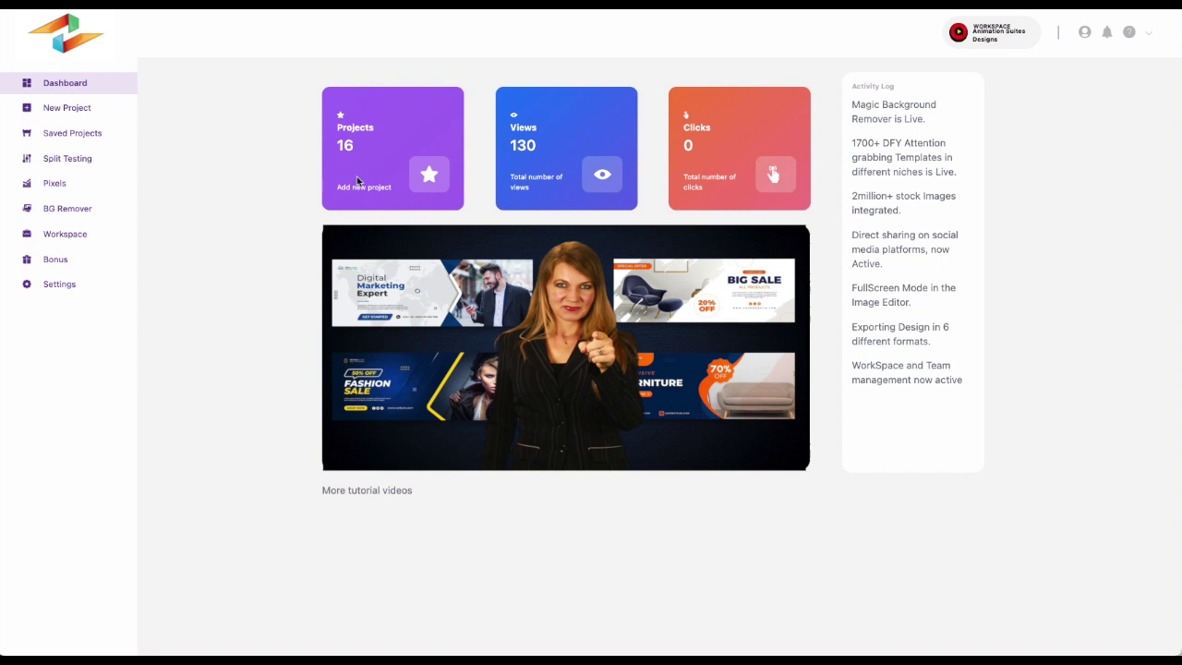
- Switch to the AnimationSuites dashboard and preview the saved BanrAds banner project
click(56, 138)
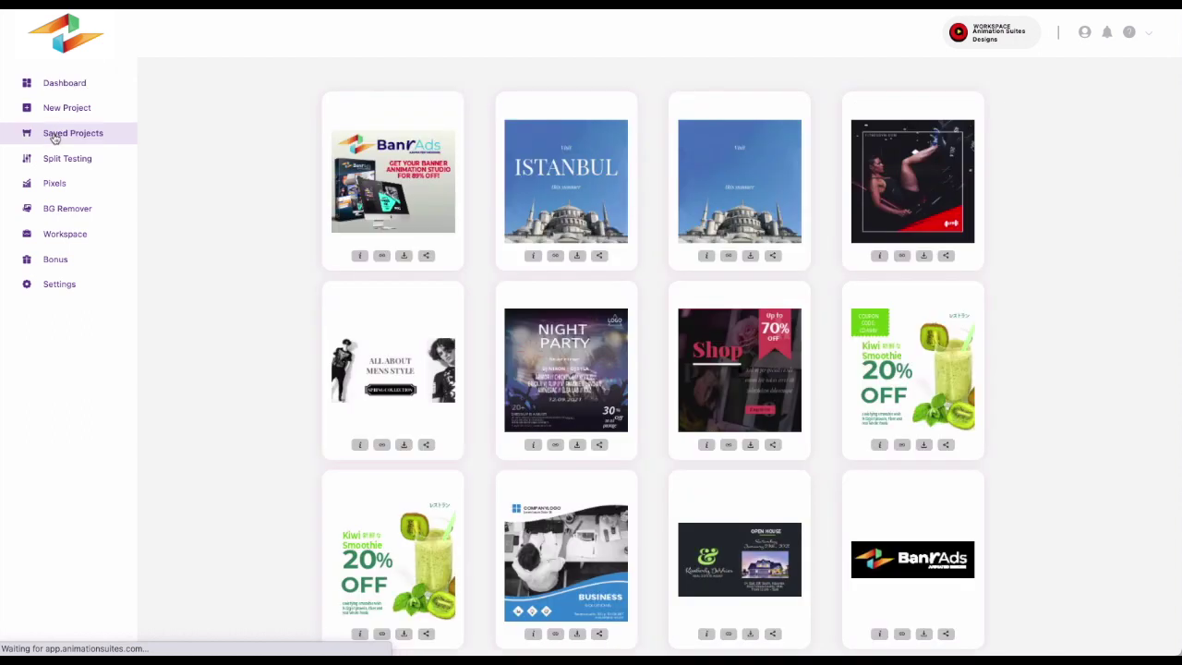
click(394, 179)
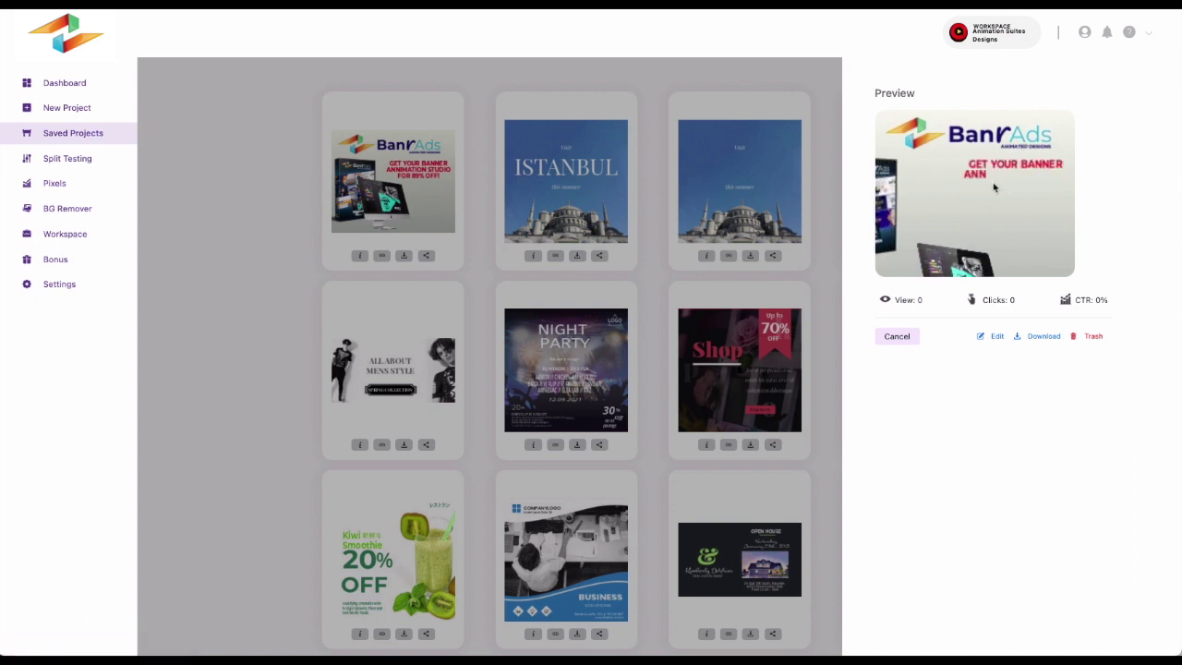
- From the full workspace list, start a new workspace named "Client space" with the slug "client"
click(997, 38)
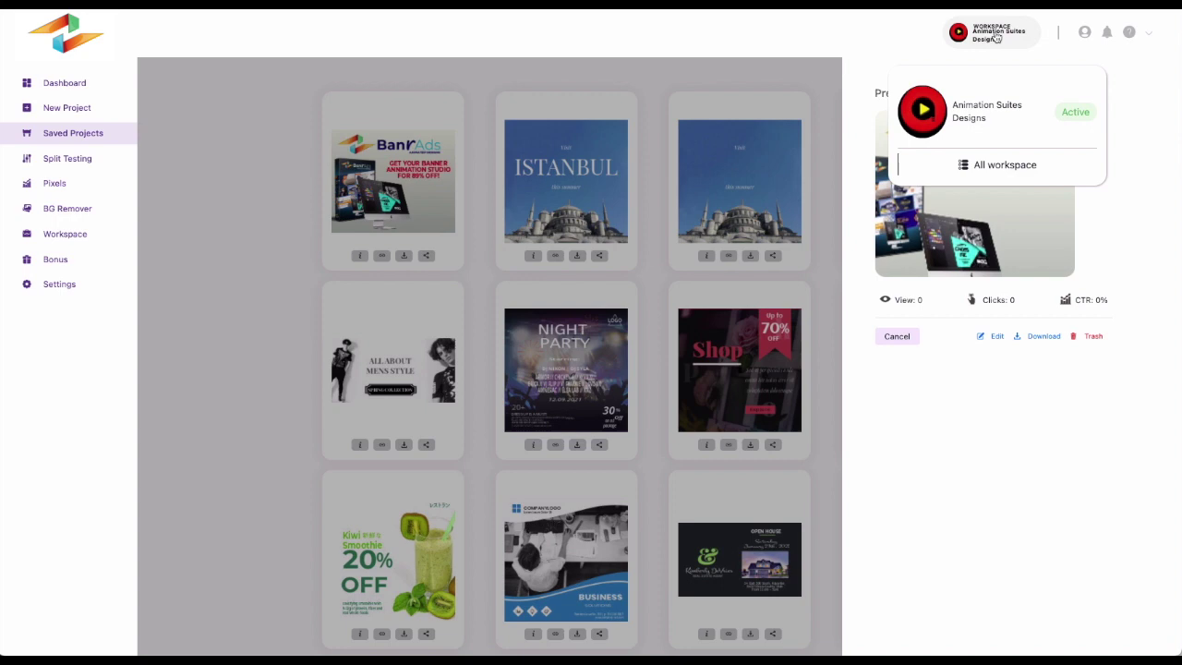
click(977, 166)
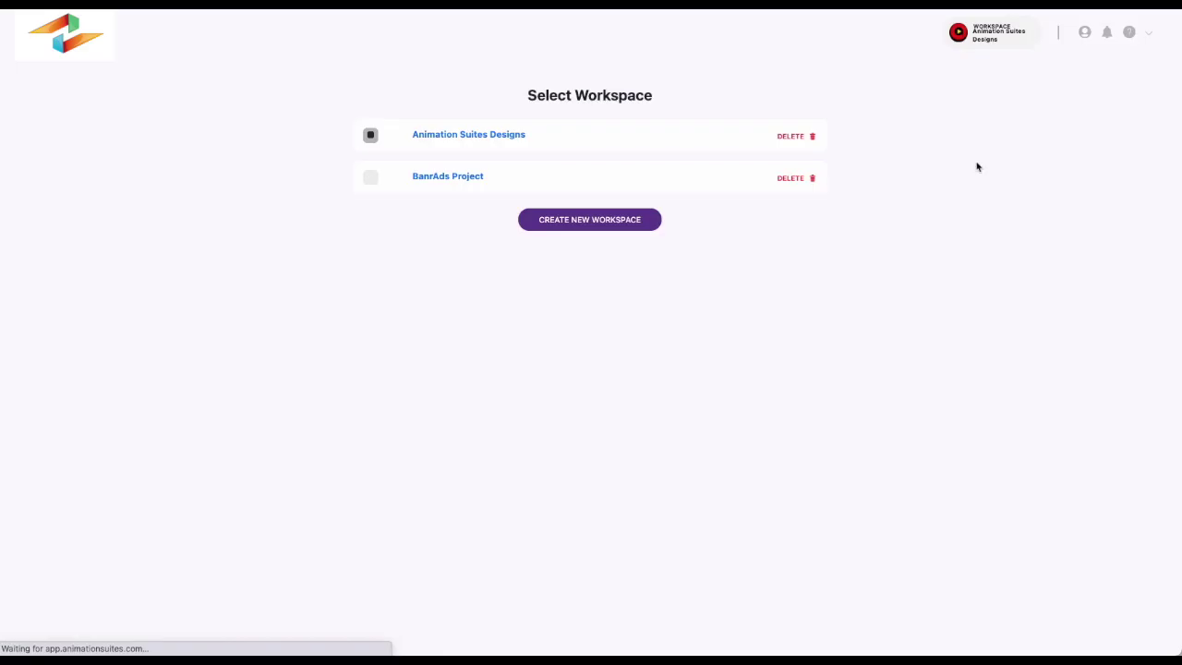
click(586, 222)
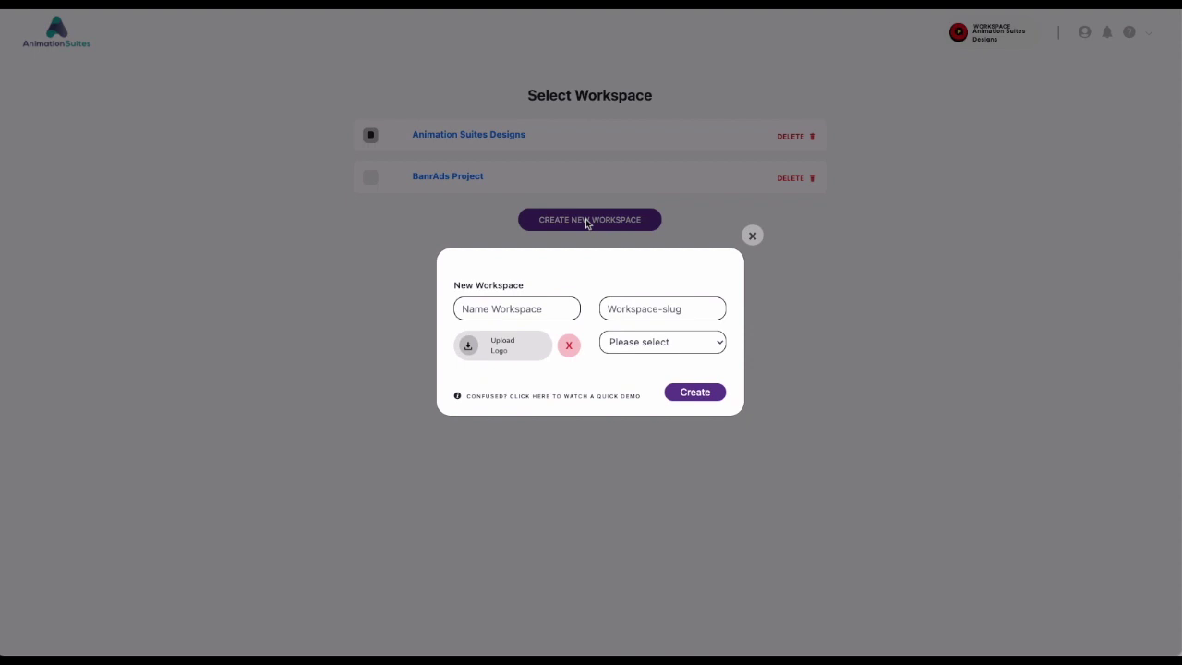
click(489, 315)
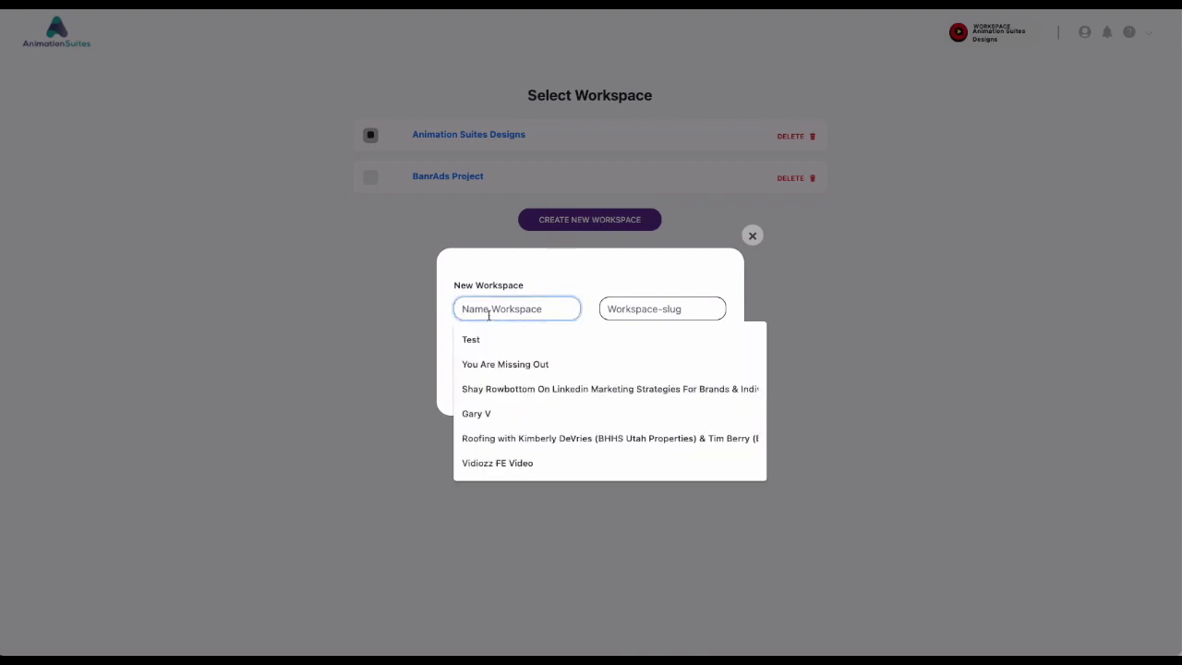
text(Client space)
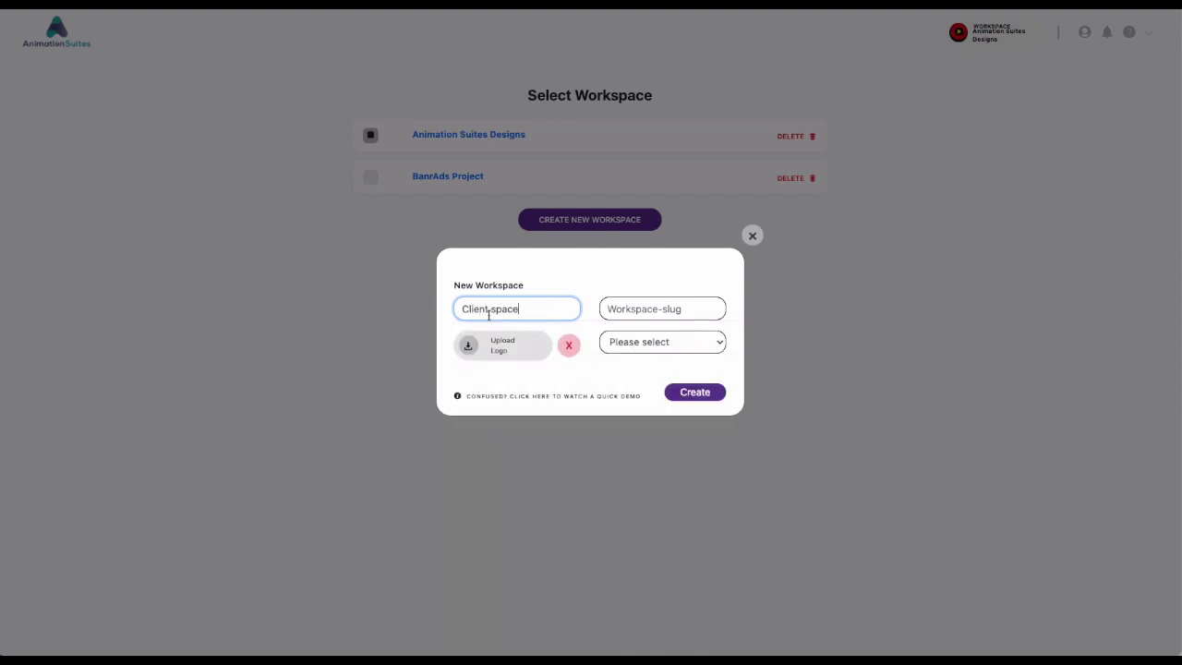
click(614, 310)
text(client)
- Set the new workspace's time zone to Denver and create the workspace without a logo
click(630, 343)
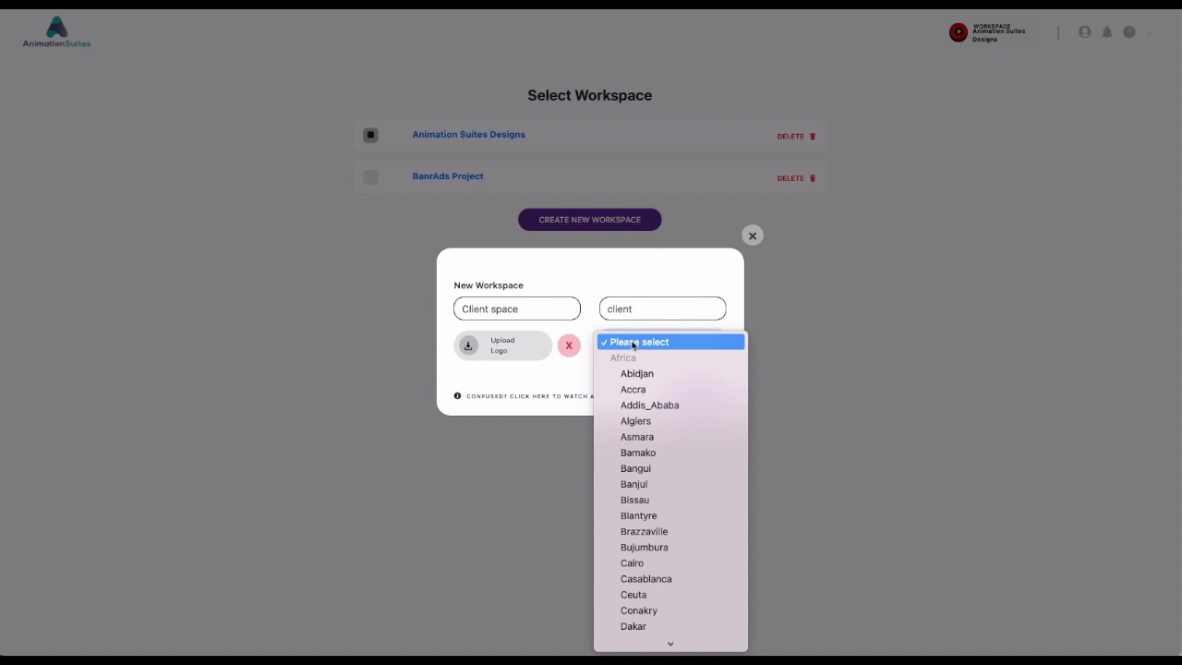
text(den)
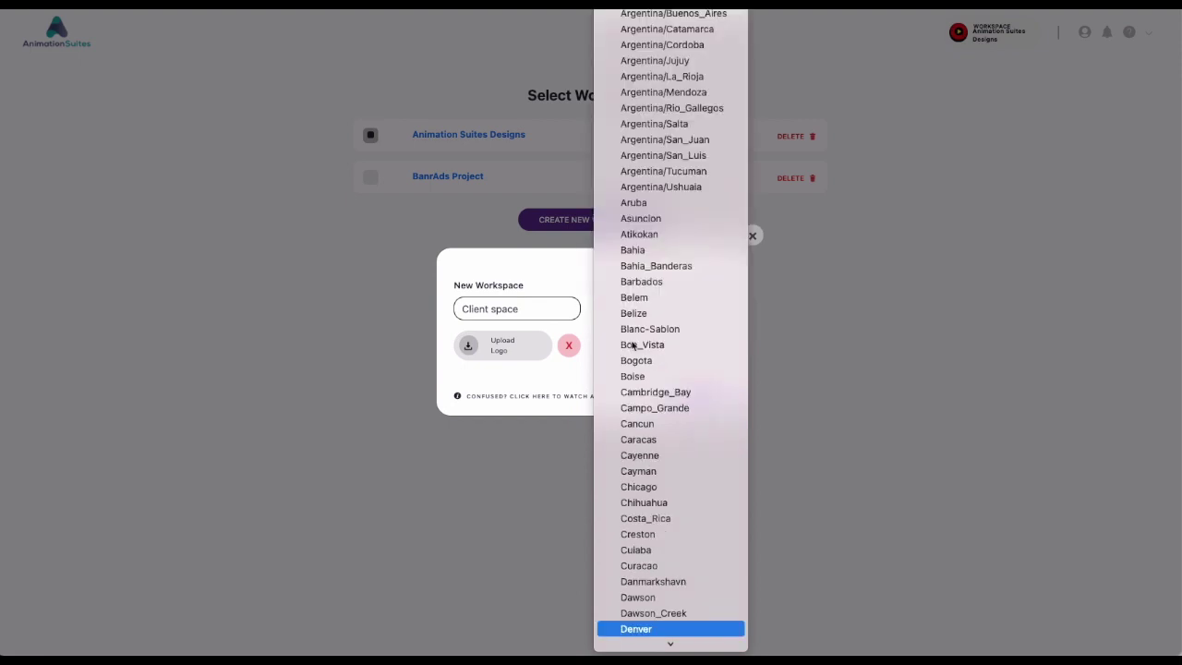
scroll(647, 554, down, 3)
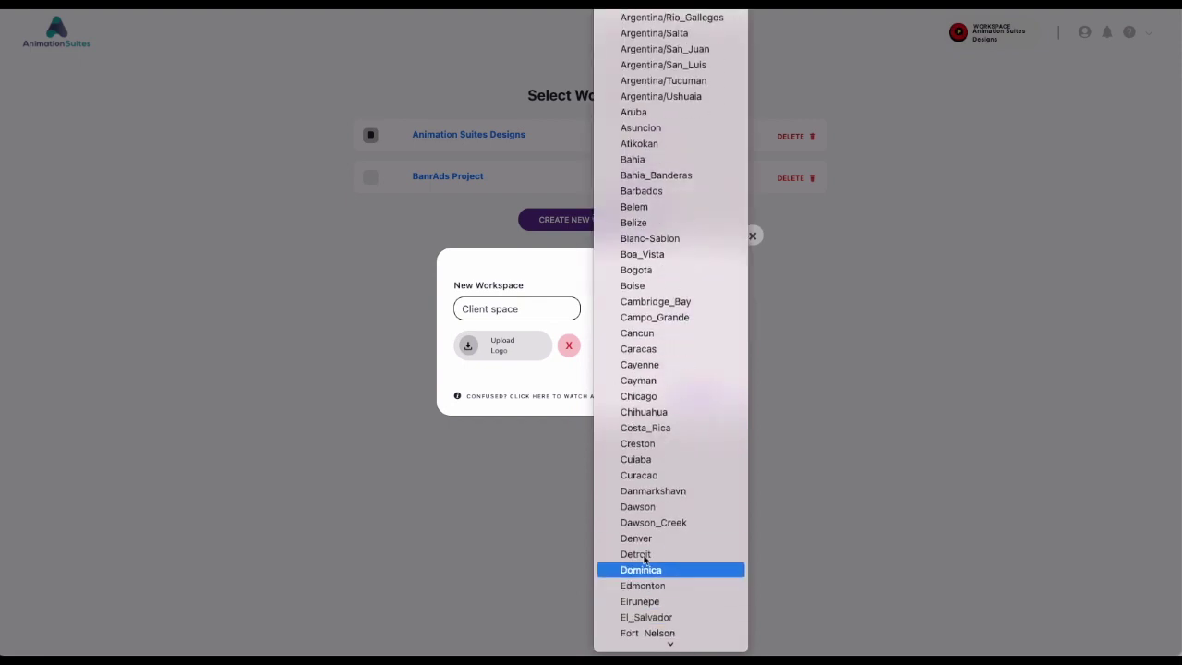
click(649, 542)
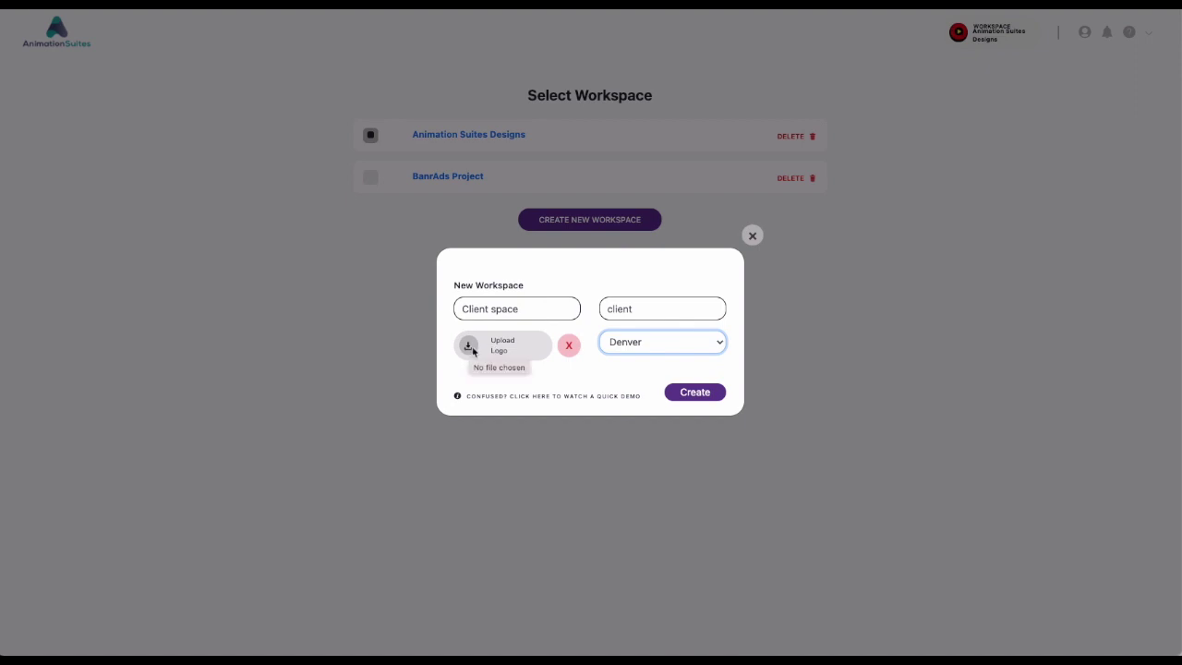
click(695, 393)
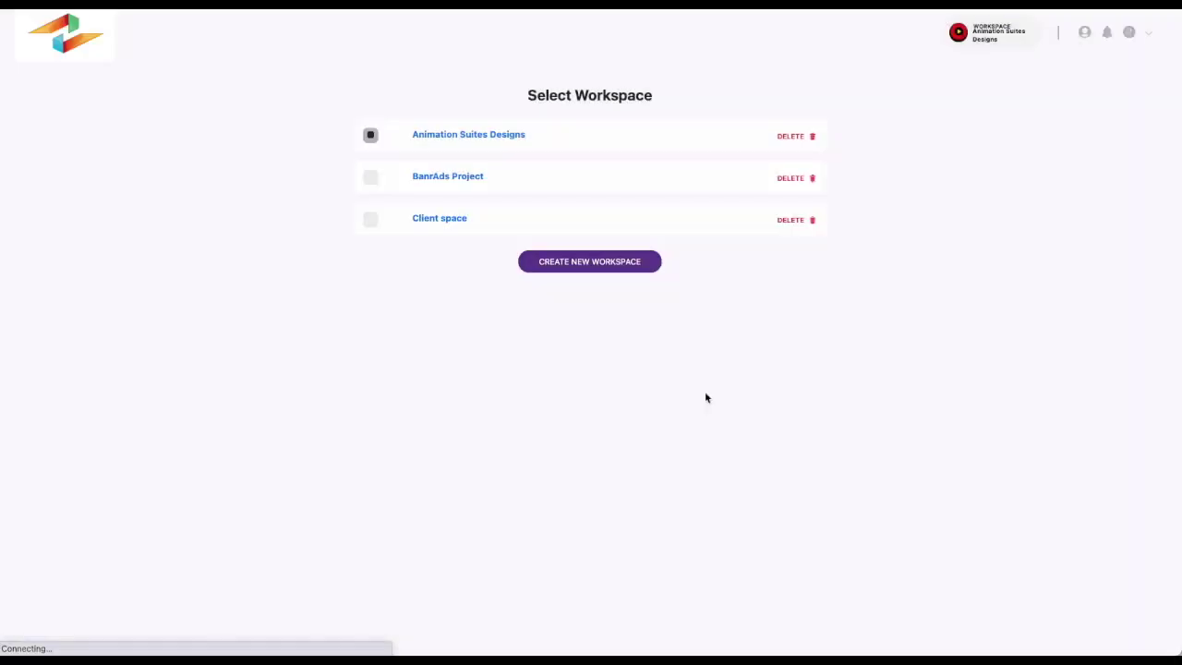
- Open the Client space workspace, start adding a team member and view the roles on offer without choosing one
click(445, 222)
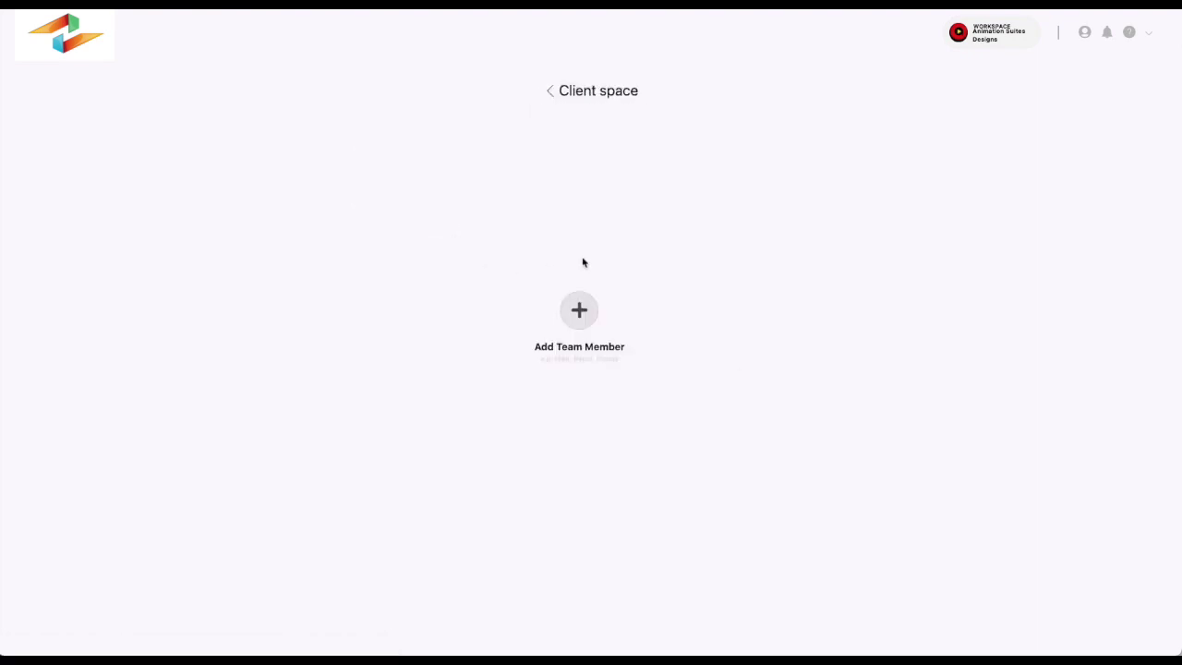
click(583, 317)
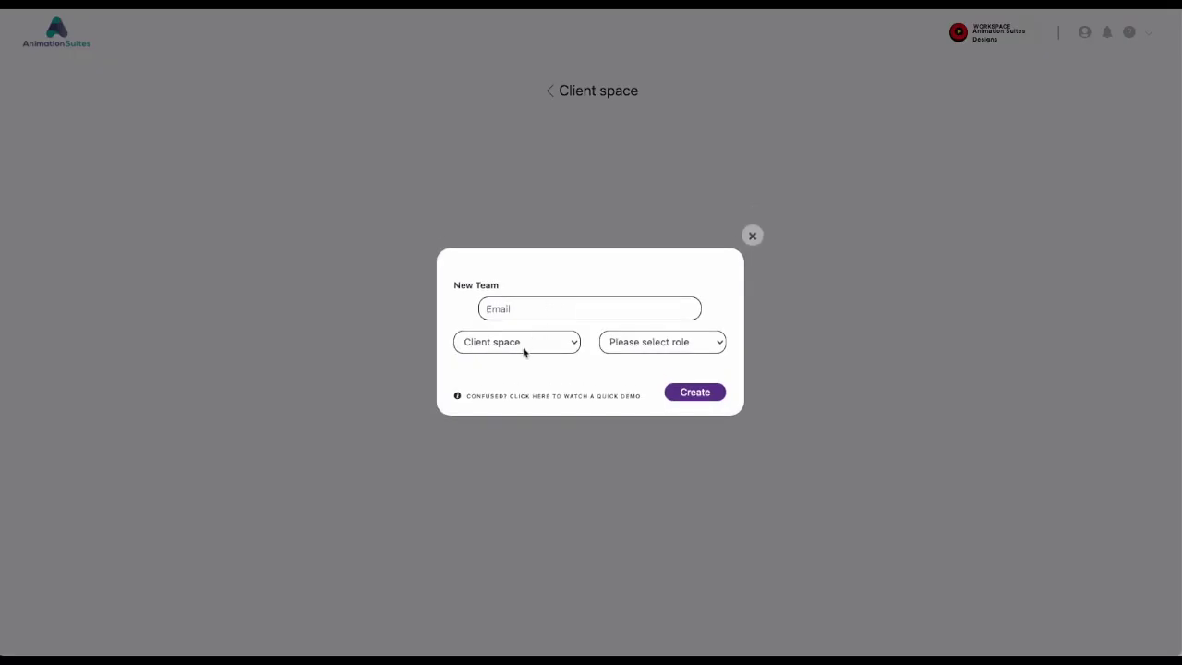
click(636, 342)
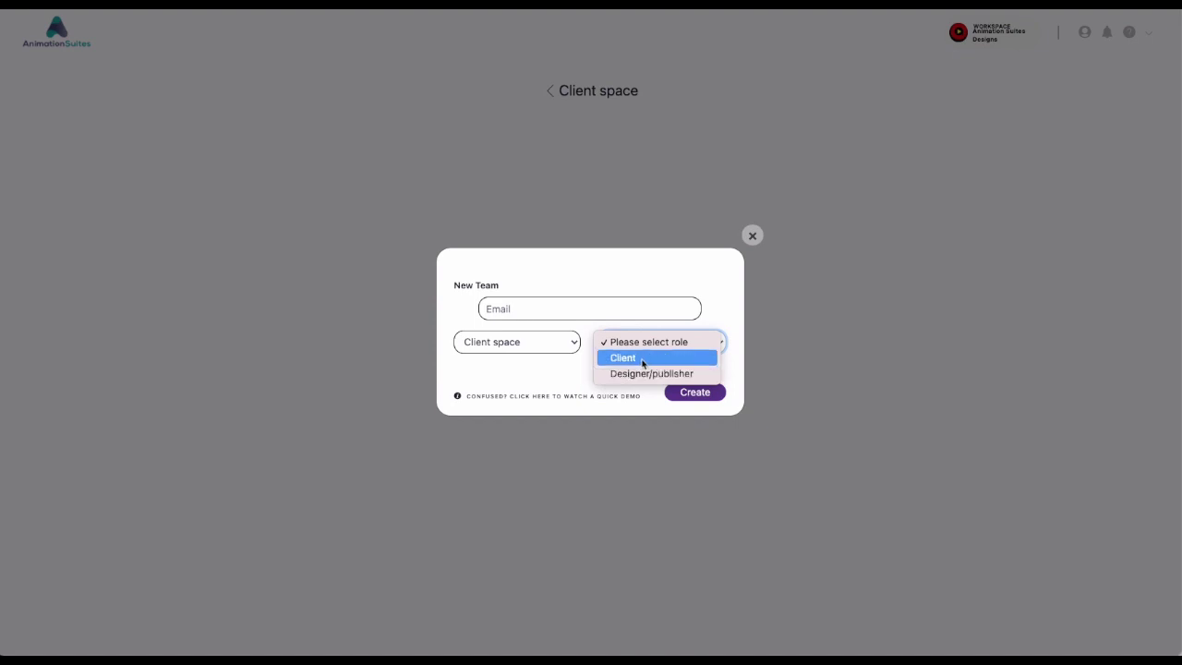
click(846, 373)
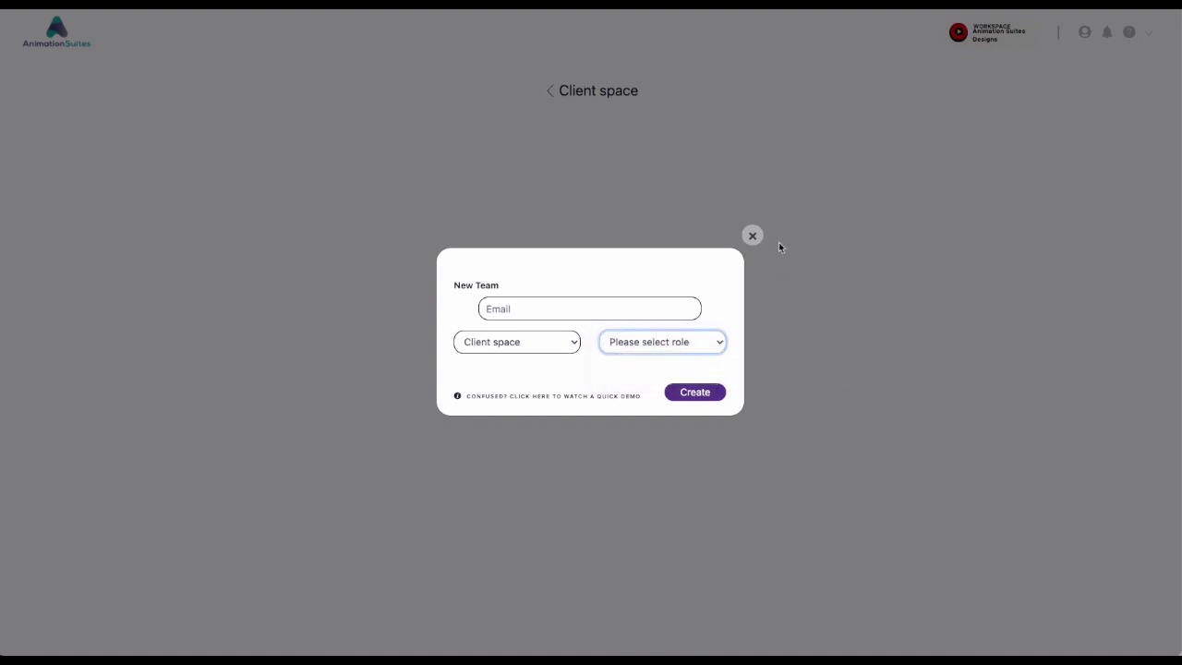